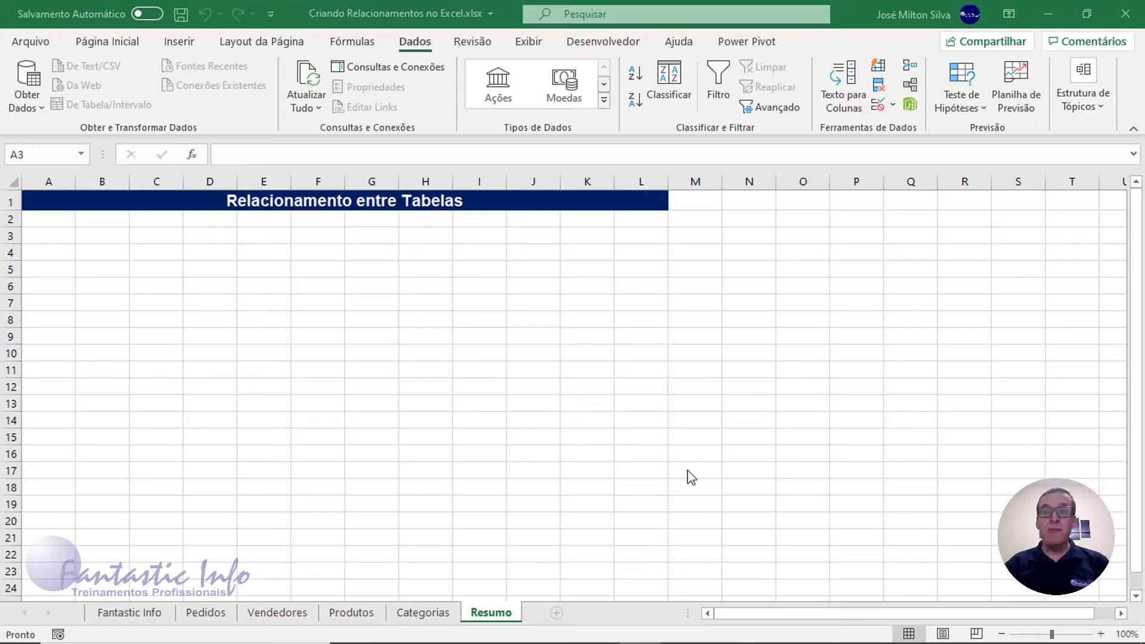
Leave the blank Resumo sheet for Pedidos, glance at Vendedores, then return and select G2.
click(194, 237)
click(34, 233)
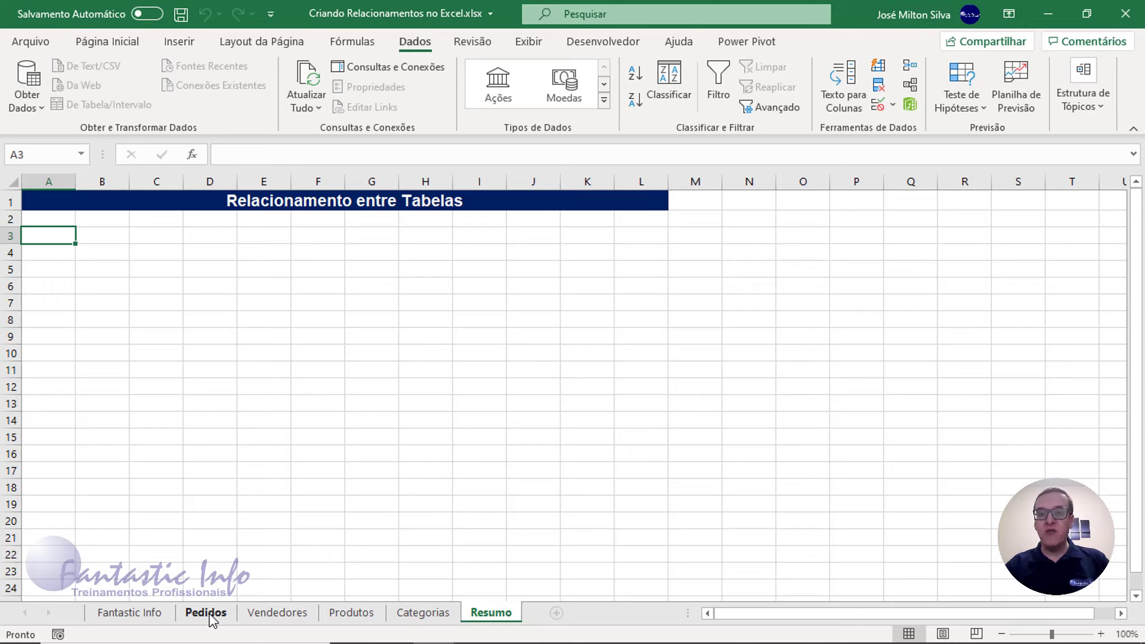
click(206, 613)
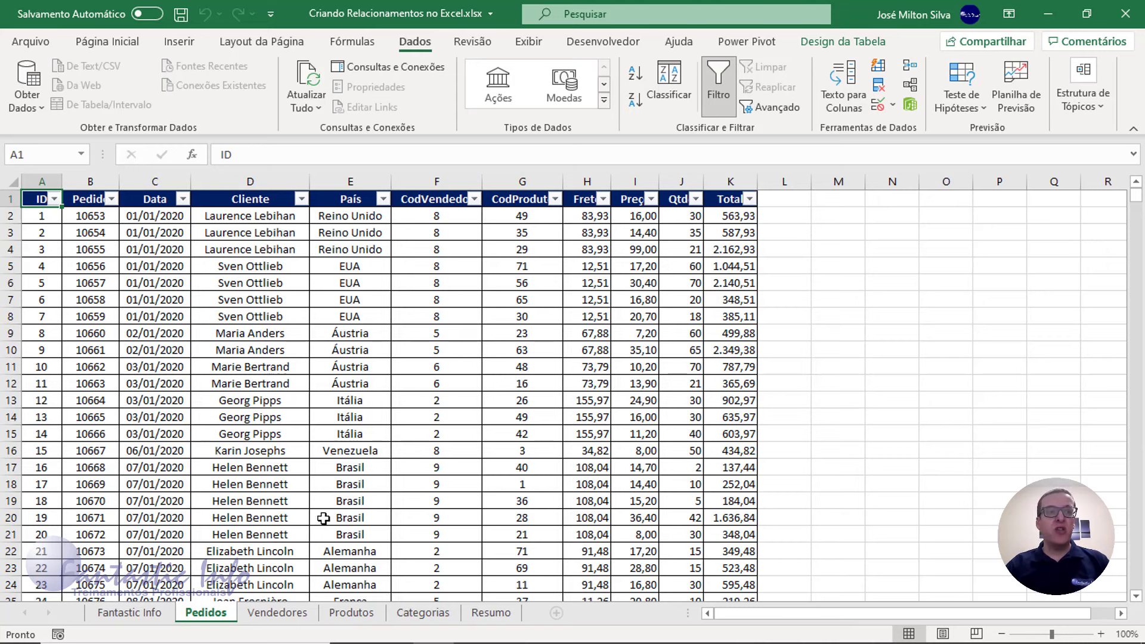
click(281, 620)
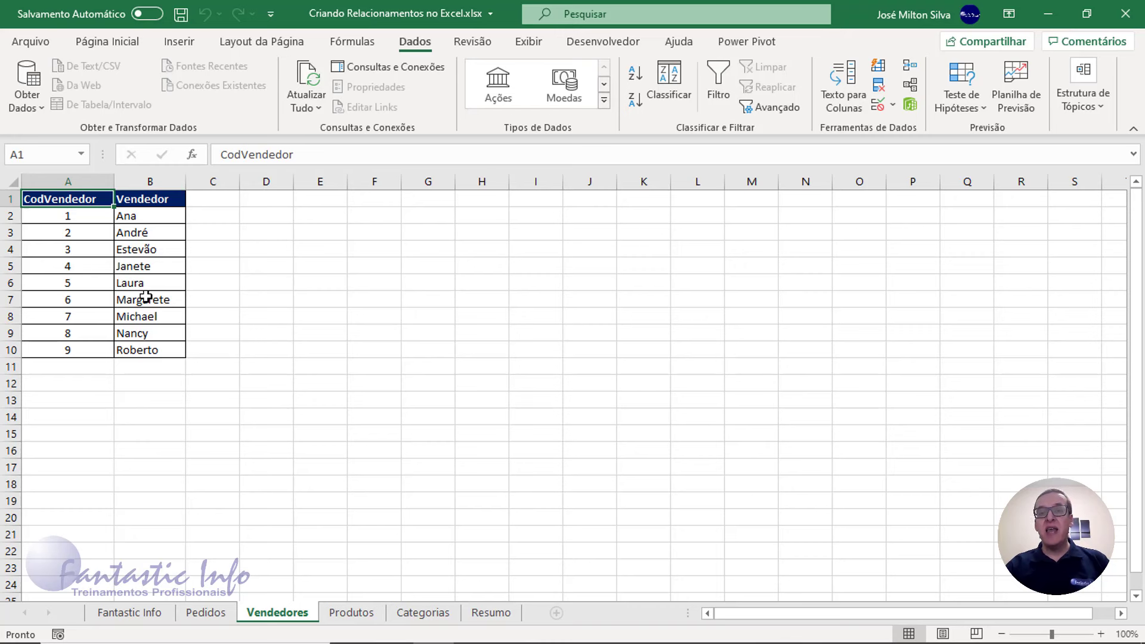
click(206, 613)
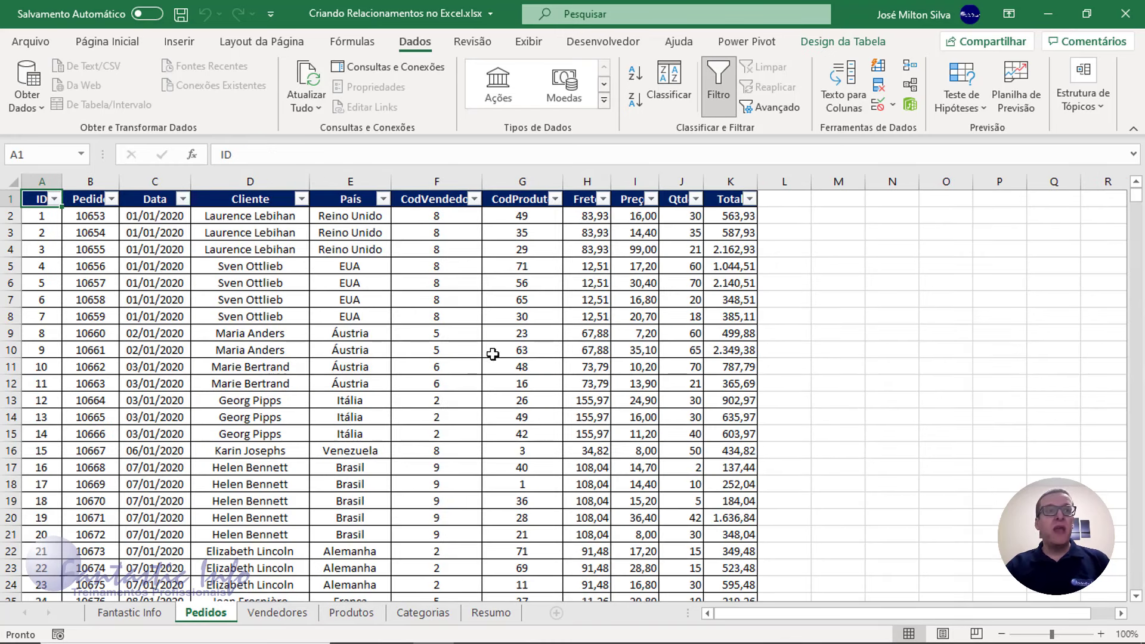
click(526, 210)
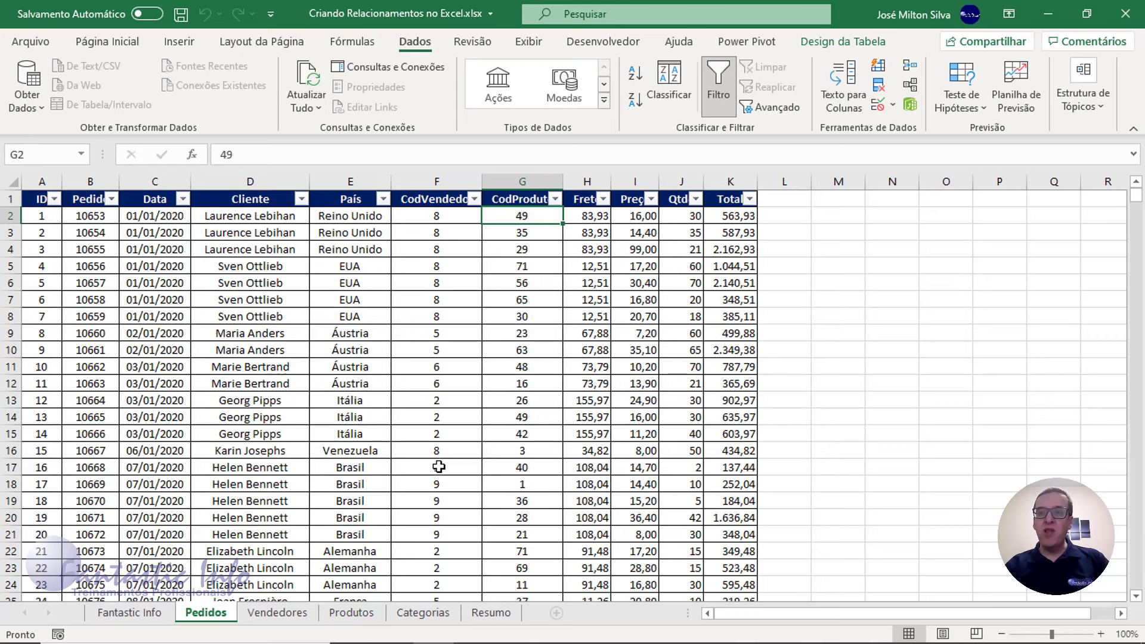
click(352, 618)
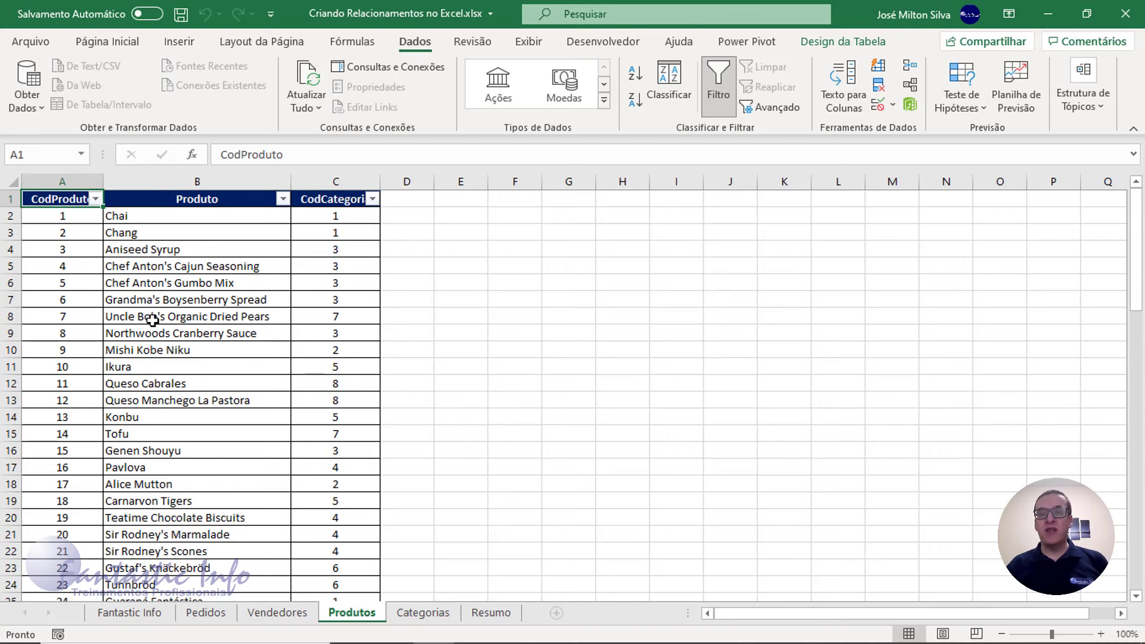
click(205, 613)
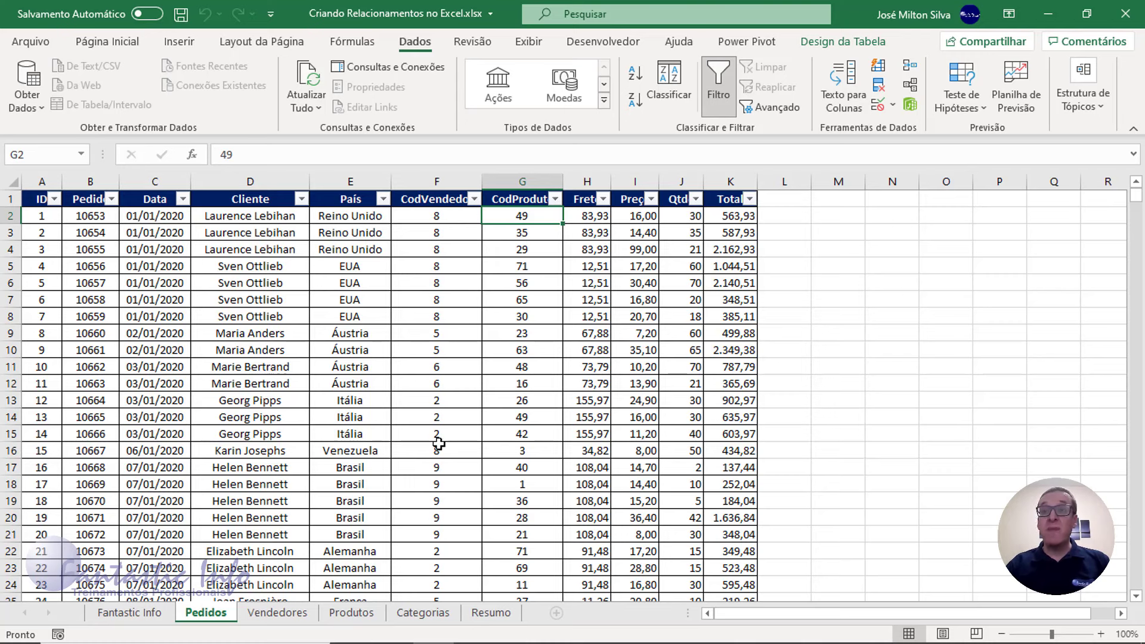
click(300, 614)
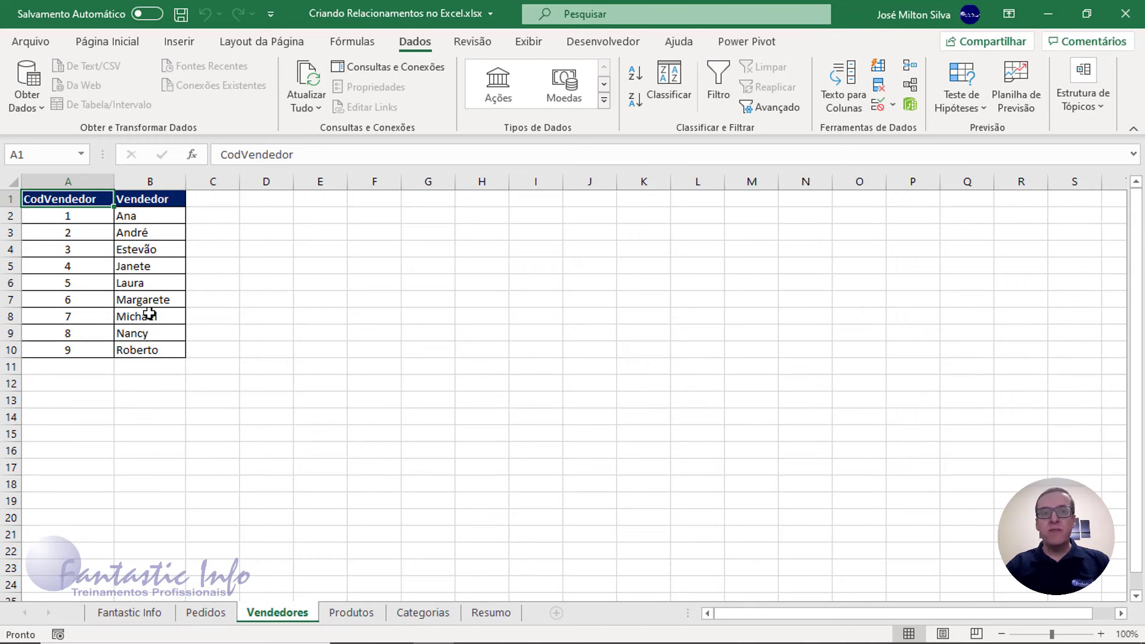
click(205, 613)
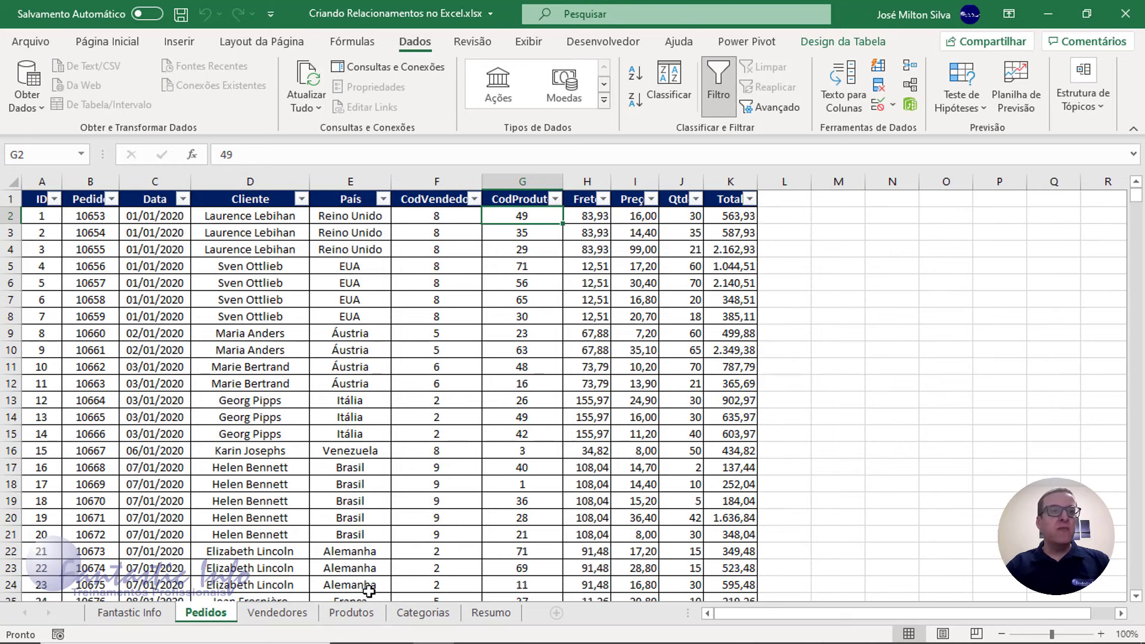
click(351, 612)
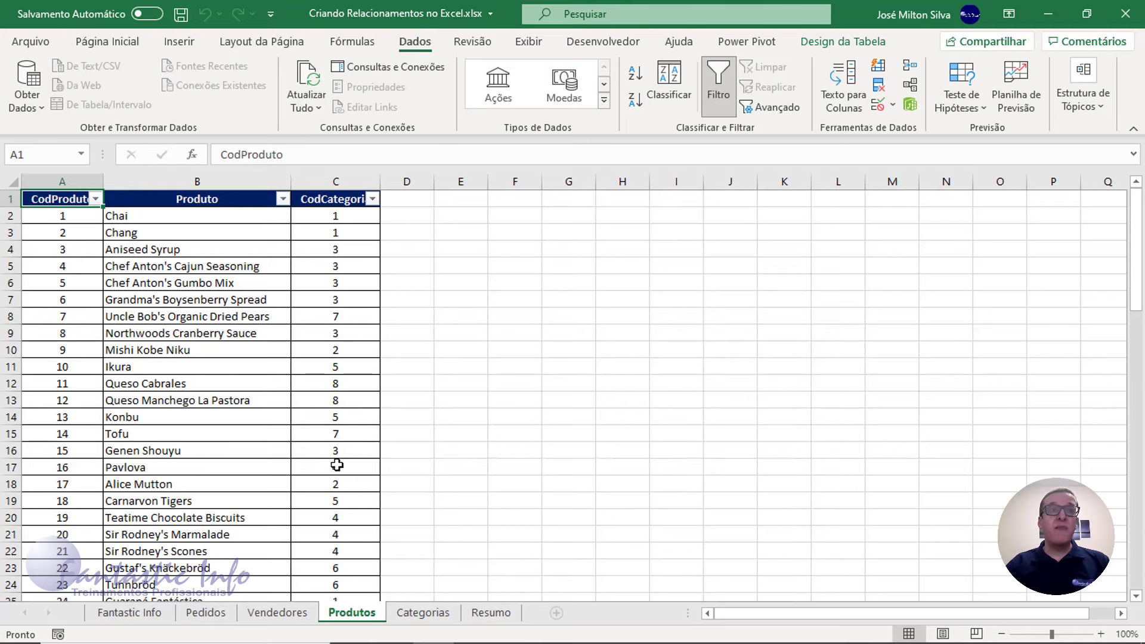
click(423, 614)
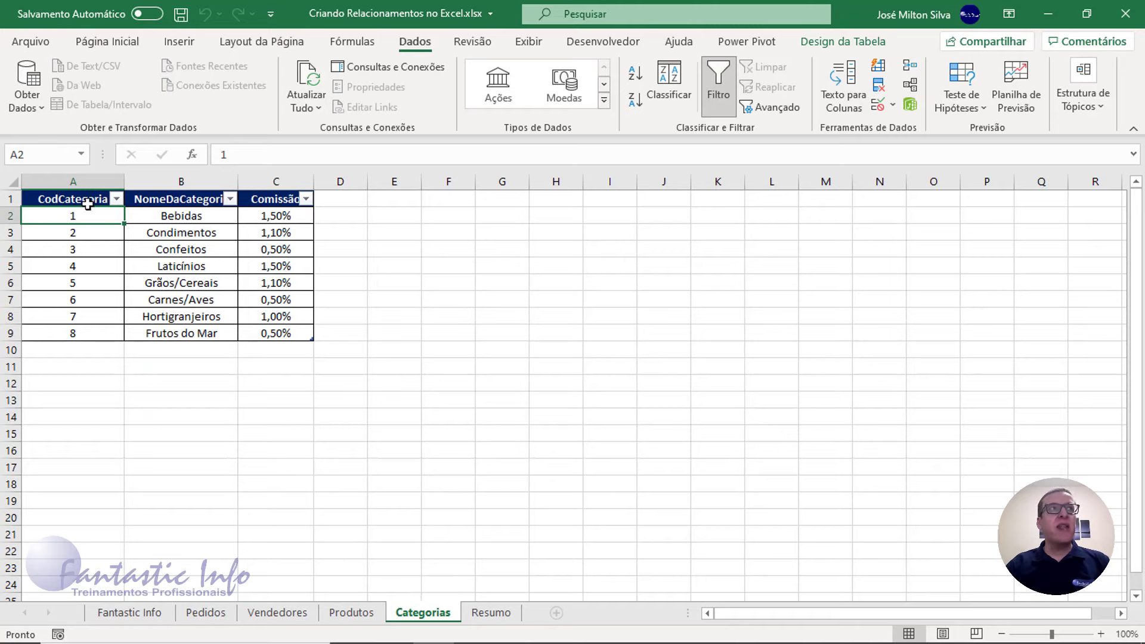
click(344, 614)
click(252, 614)
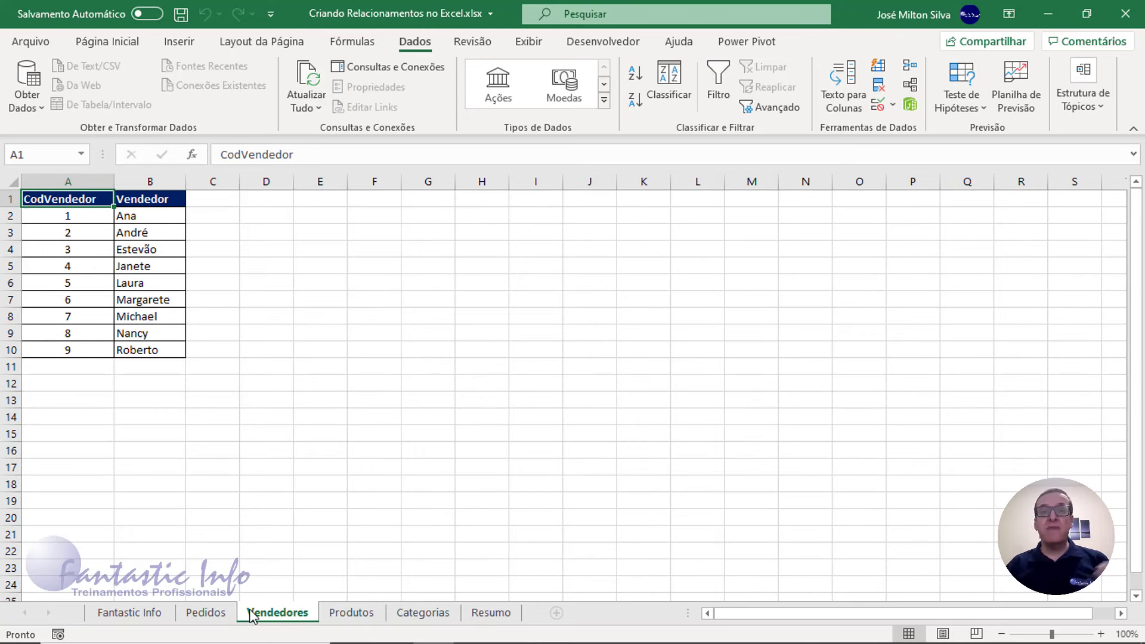
click(209, 613)
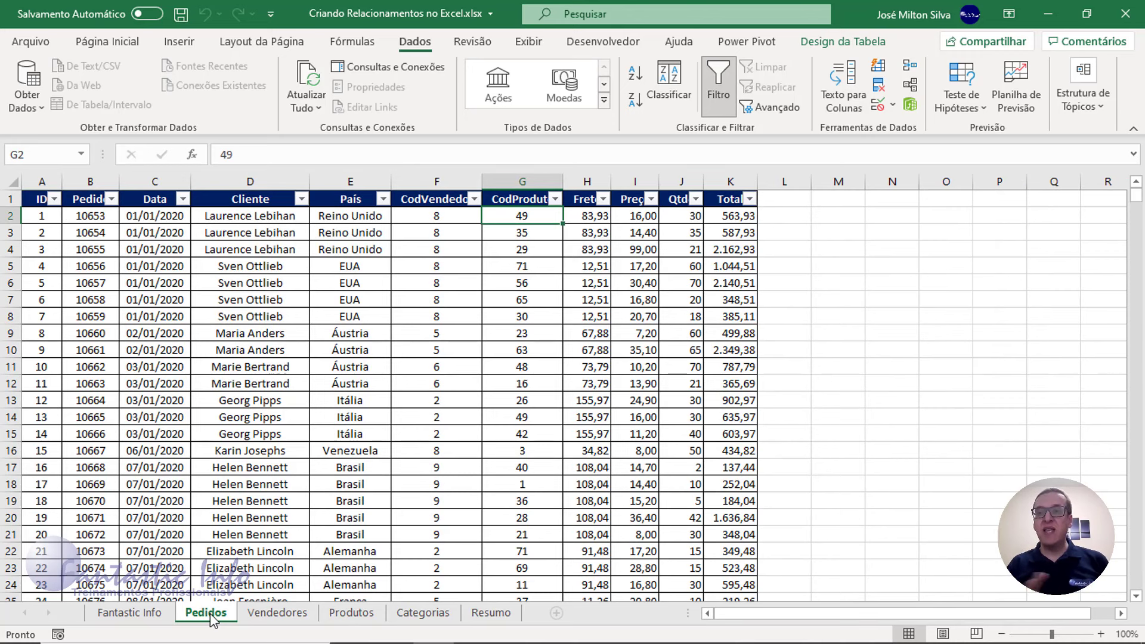
Select the whole orders table and view its Design da Tabela settings, showing the name Pedidos.
click(439, 203)
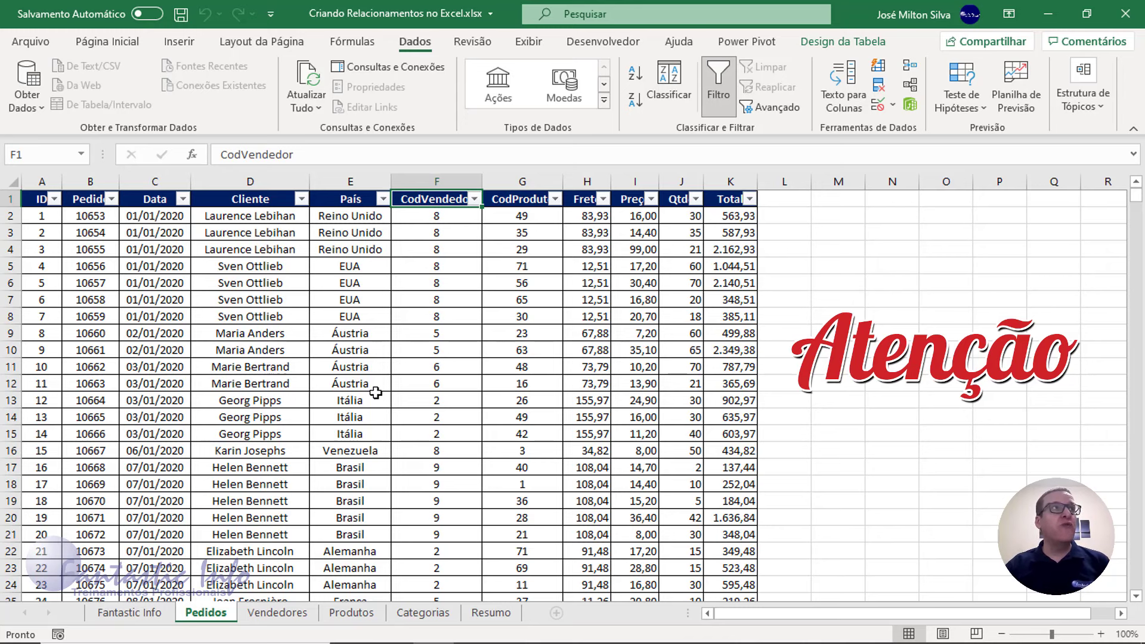
click(351, 319)
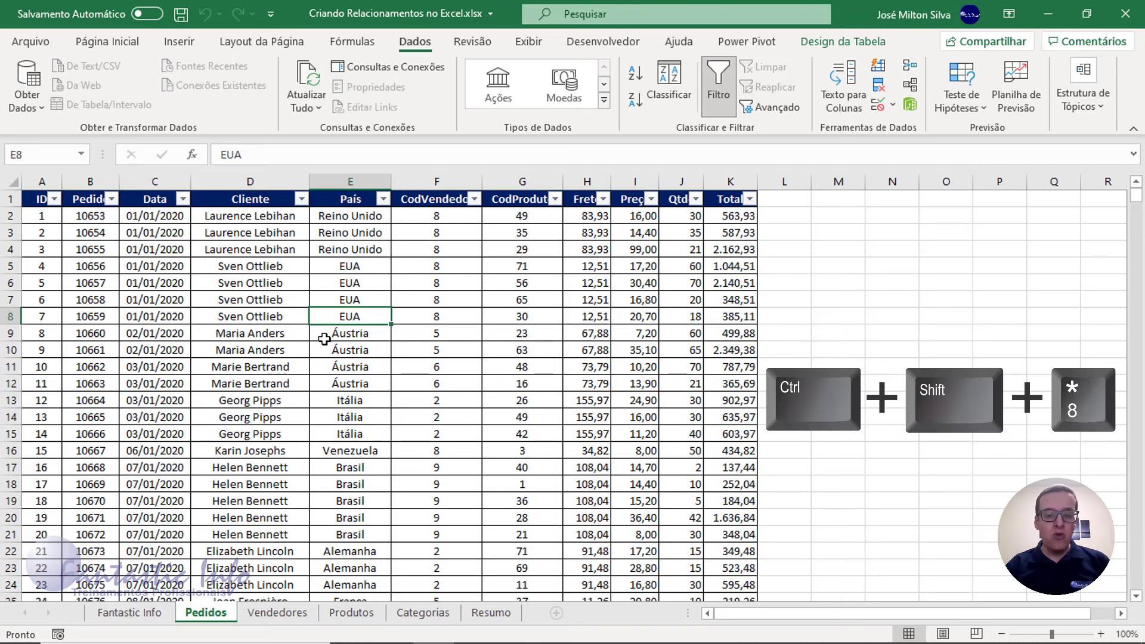
key(ctrl+shift+asterisk)
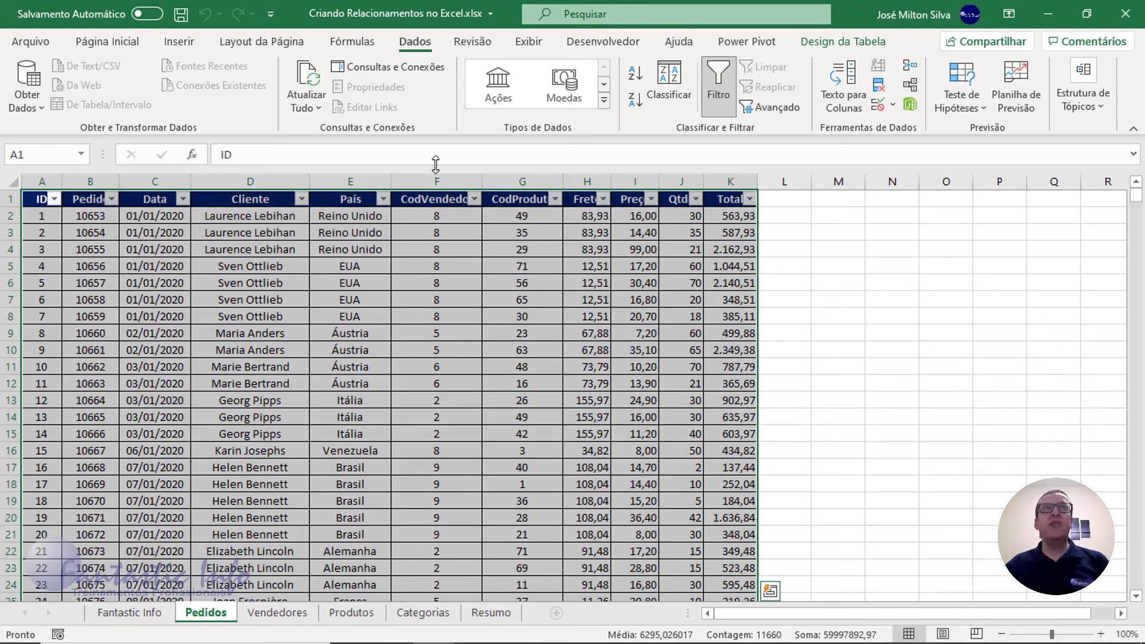
click(122, 45)
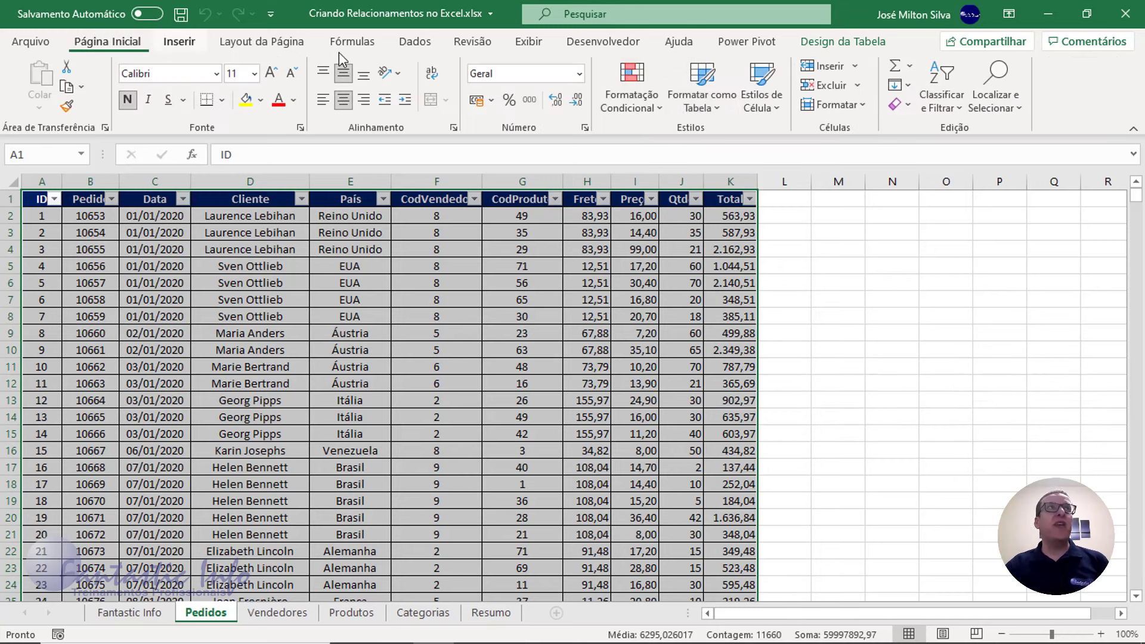
click(842, 43)
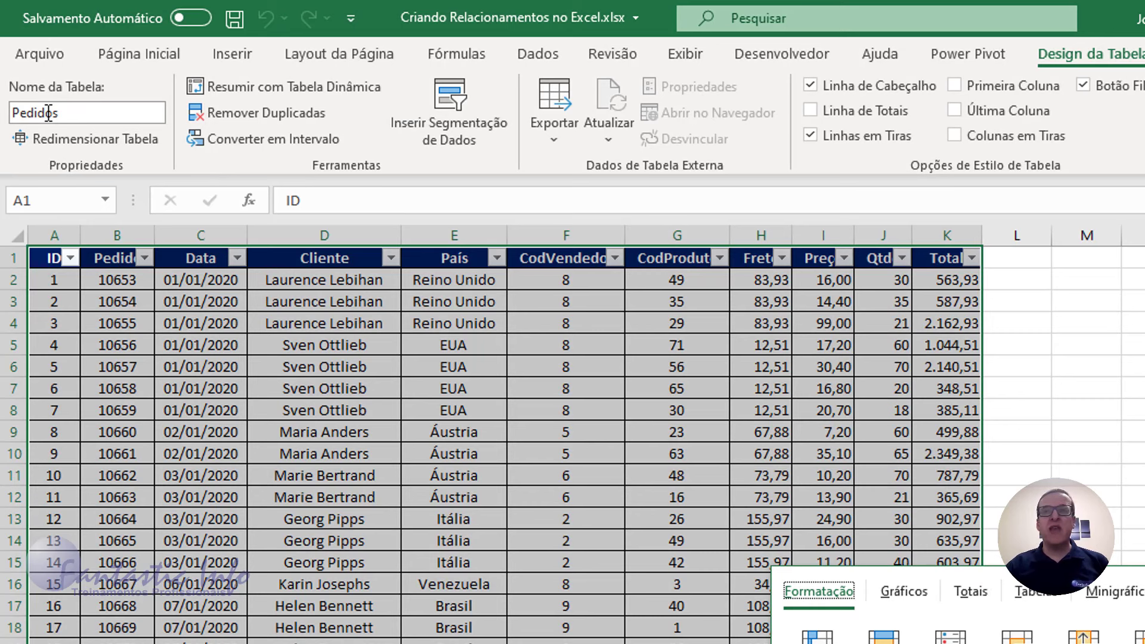
click(74, 113)
click(81, 113)
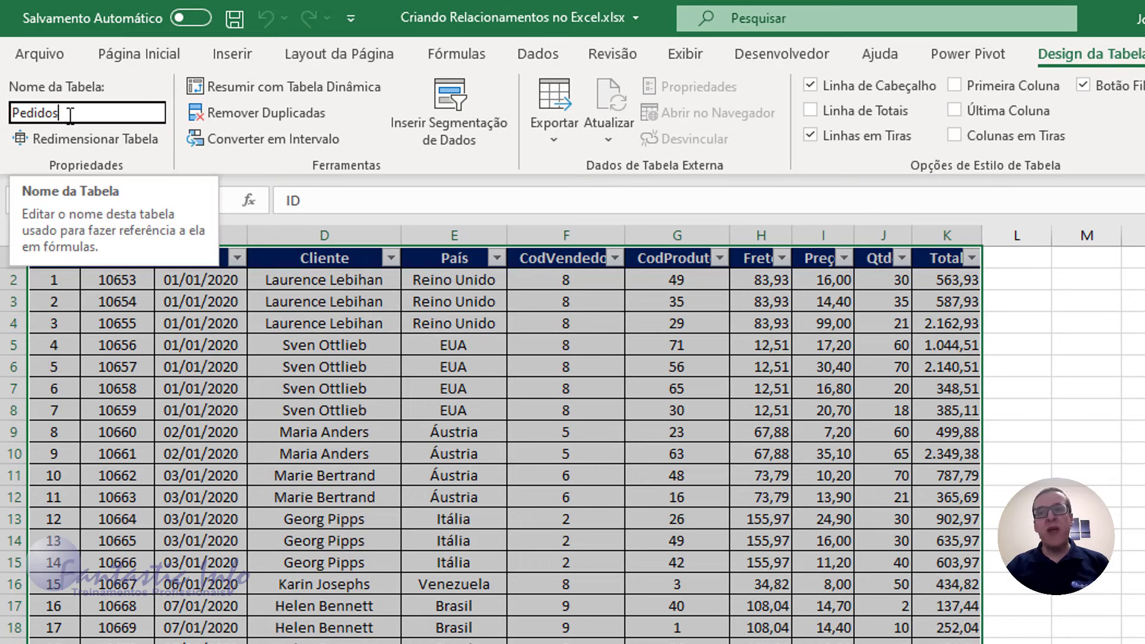
key(Return)
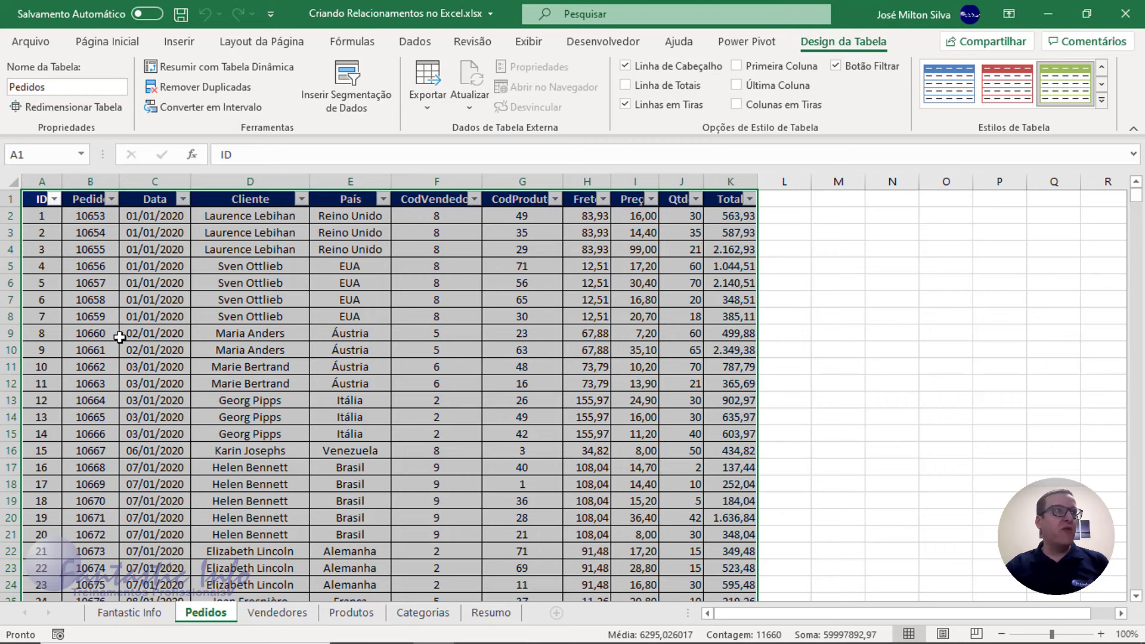
click(37, 202)
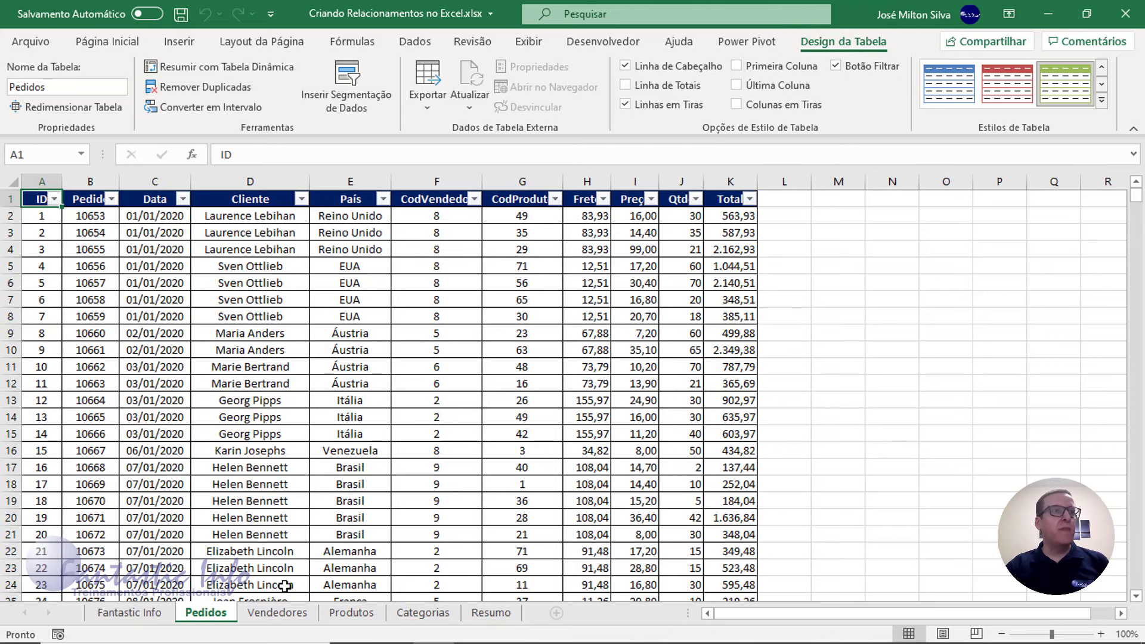
On the Vendedores sheet, select the seller list A1:B10 and bring up the Formatar como Tabela styles.
click(297, 616)
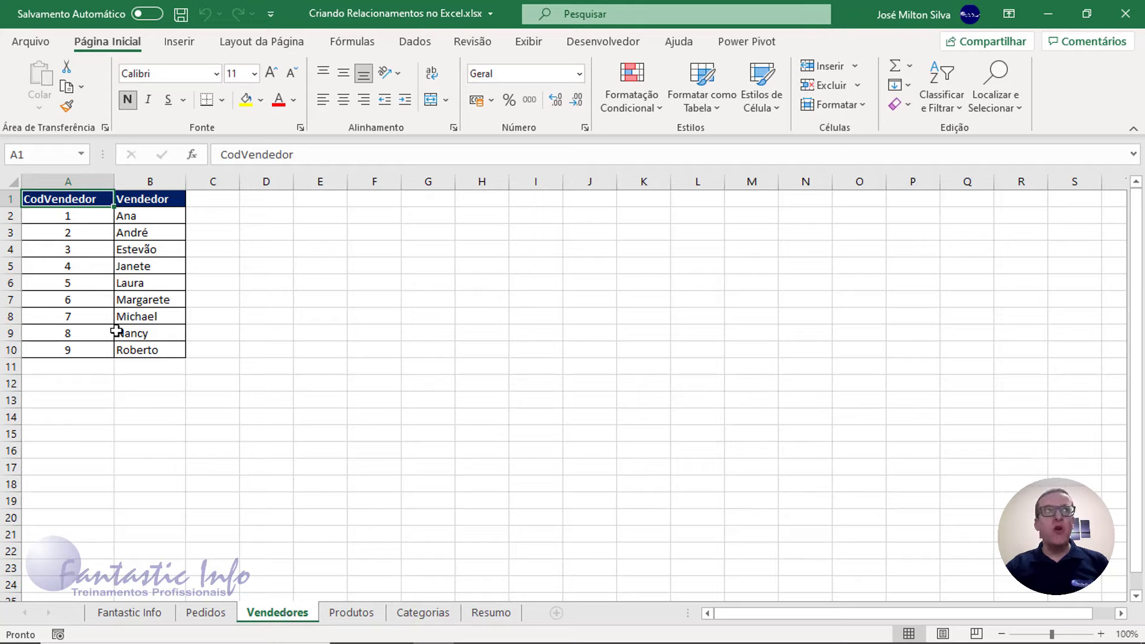
mouse_move(75, 198)
mouse_down()
mouse_move(138, 274)
mouse_move(154, 351)
mouse_up()
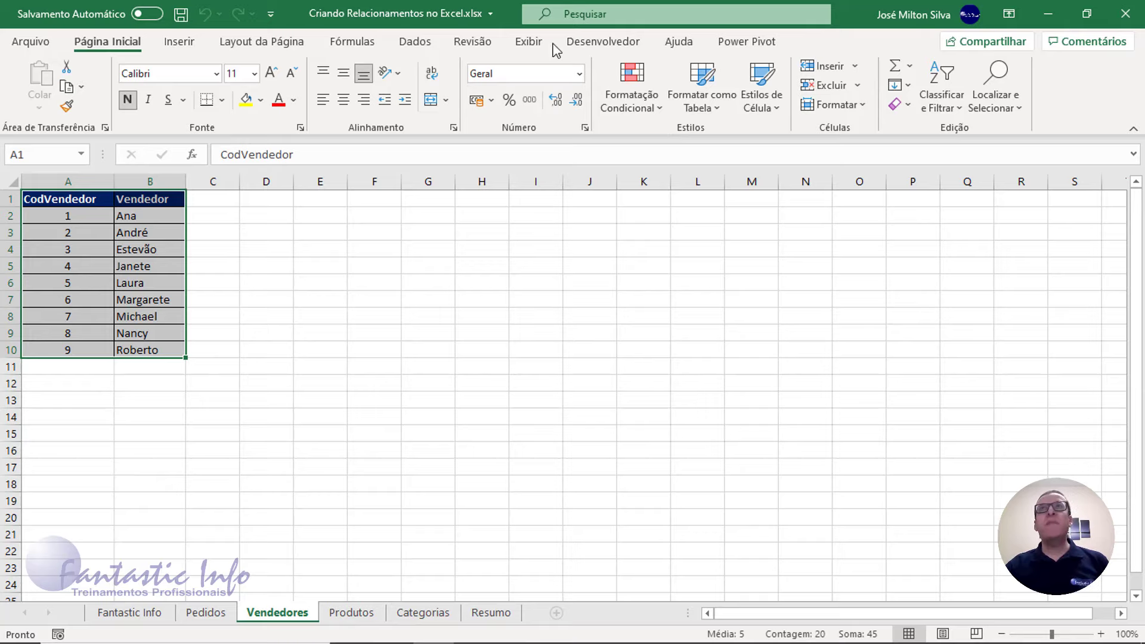
click(807, 52)
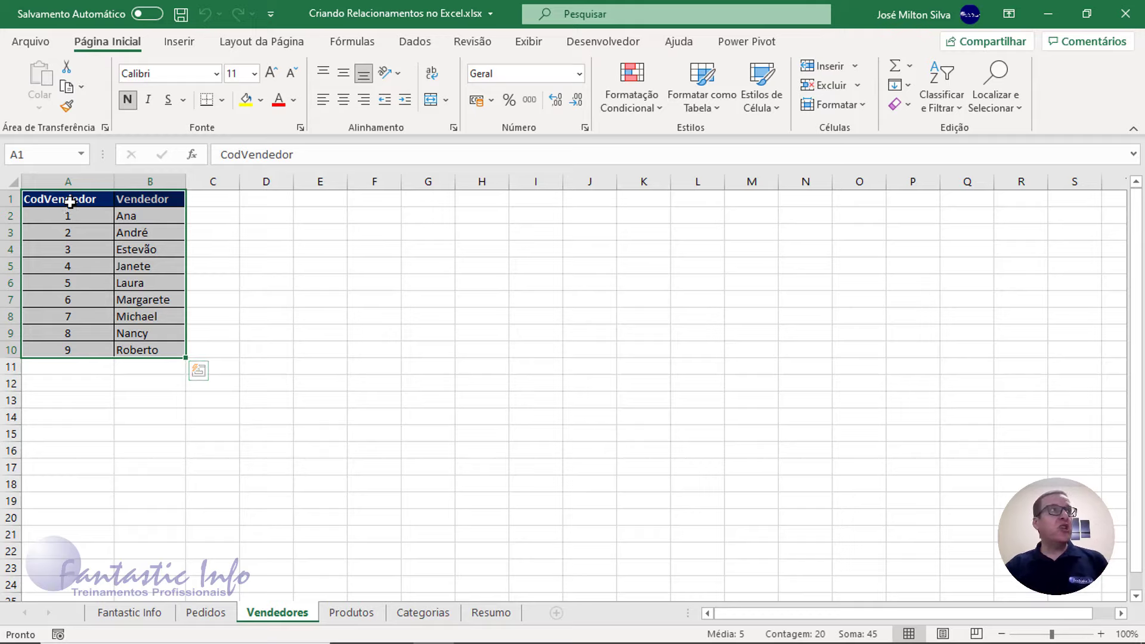
mouse_move(70, 202)
mouse_down()
mouse_move(103, 221)
mouse_move(157, 349)
mouse_up()
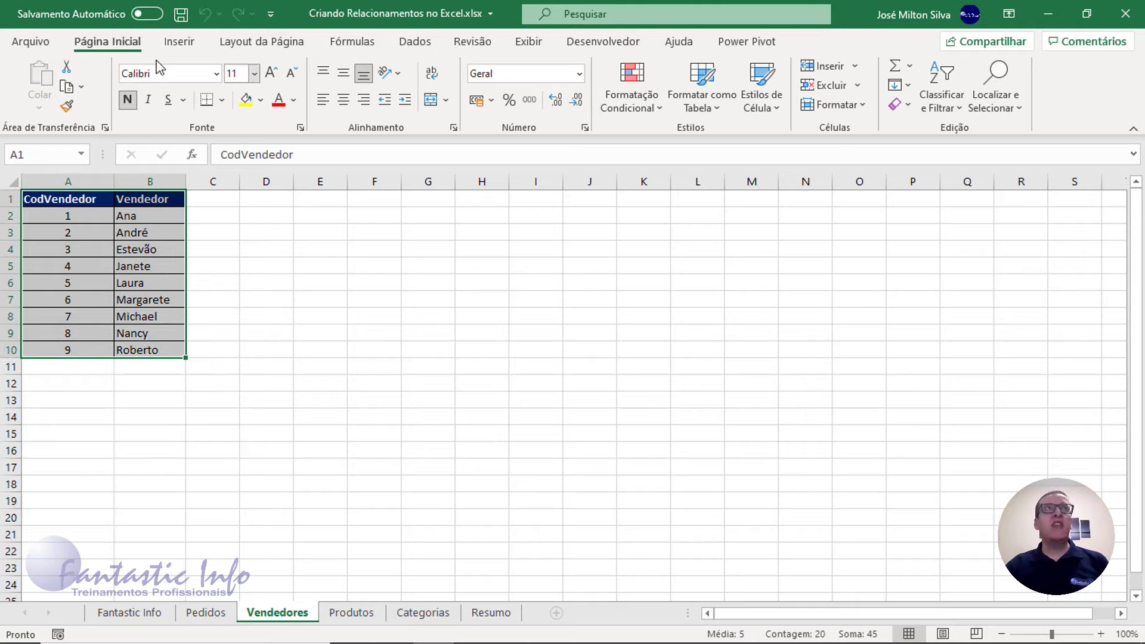
click(124, 48)
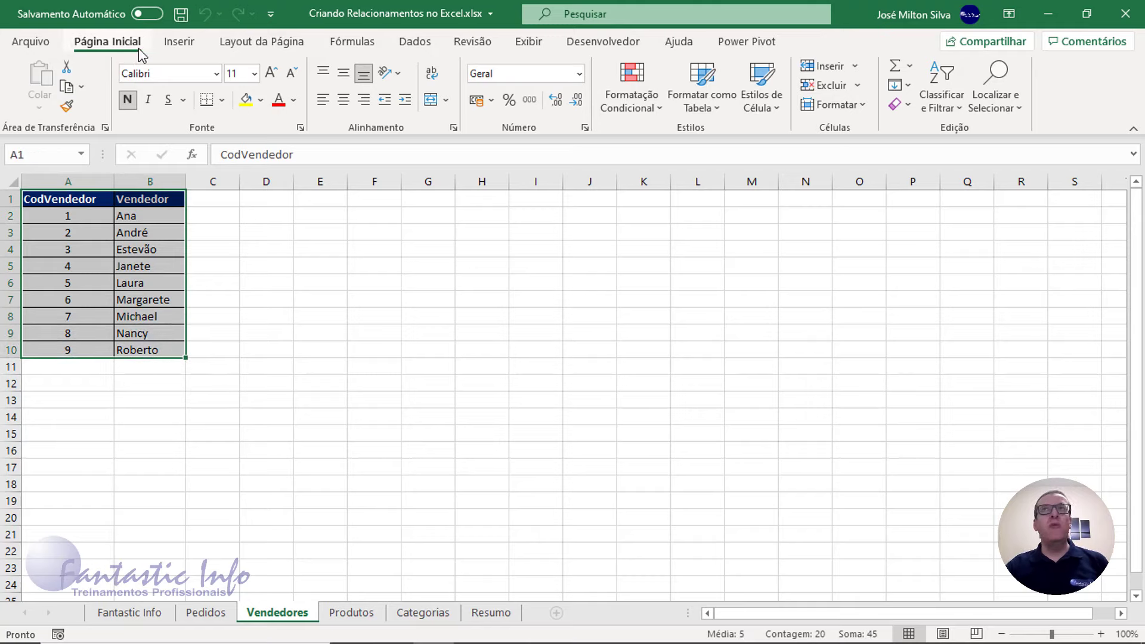
click(713, 115)
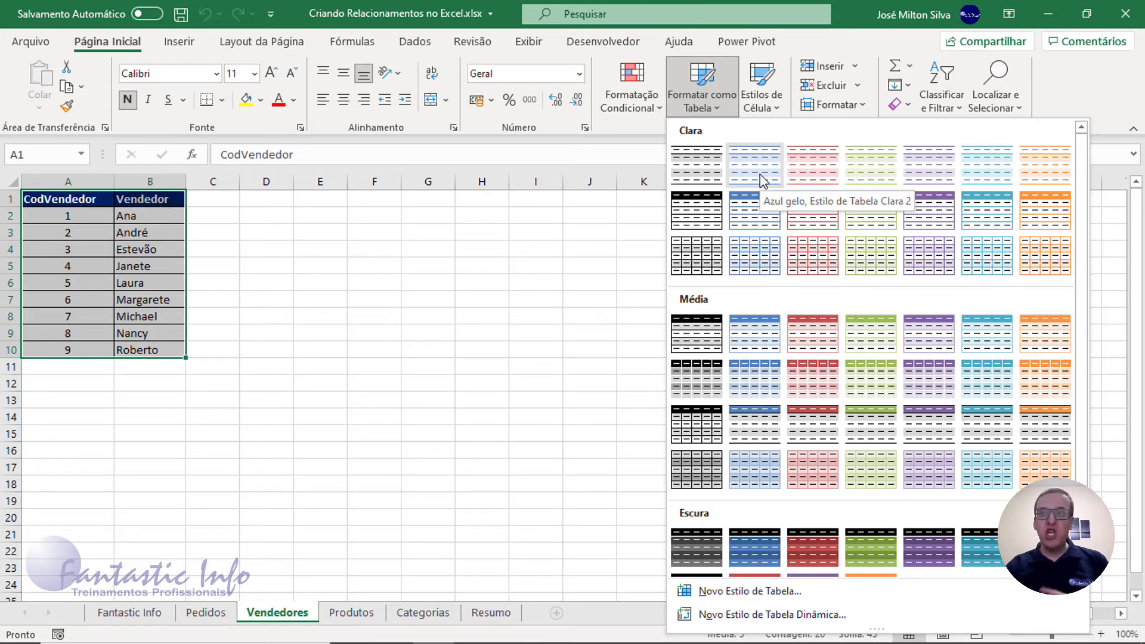
Format A1:B10 as a headed table in the first light style and select its default name Tabela4.
click(692, 170)
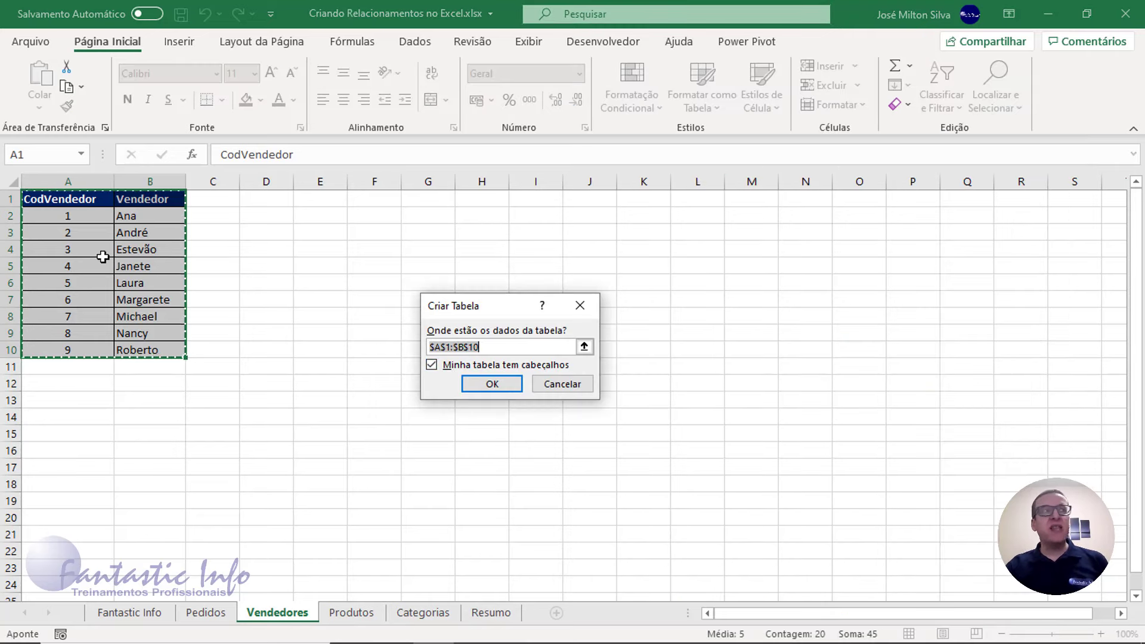
click(488, 386)
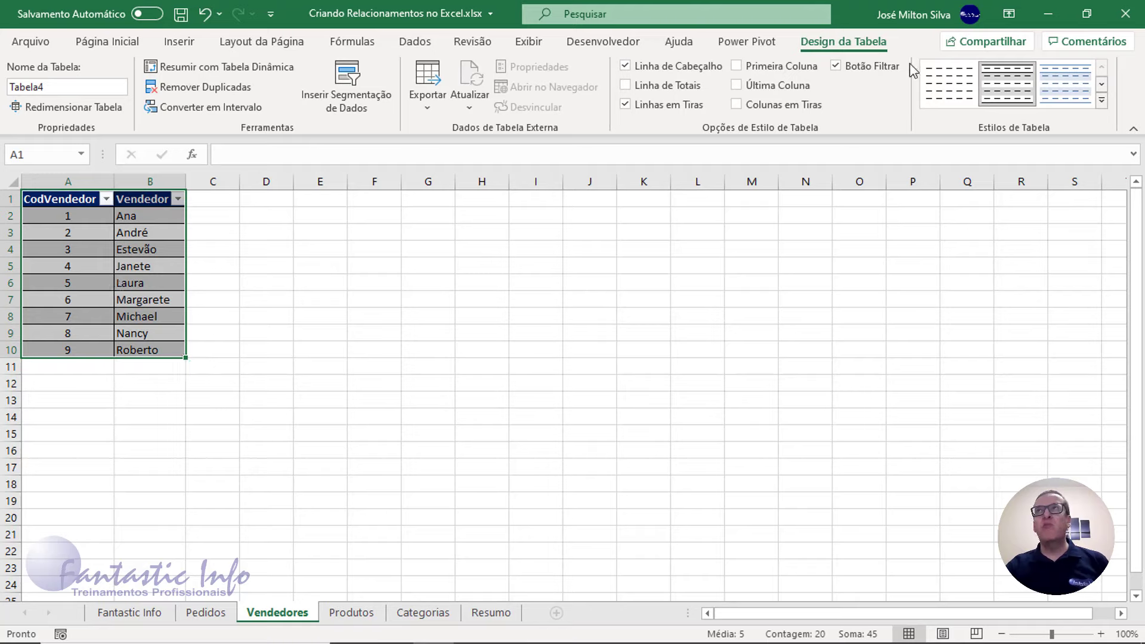
click(862, 51)
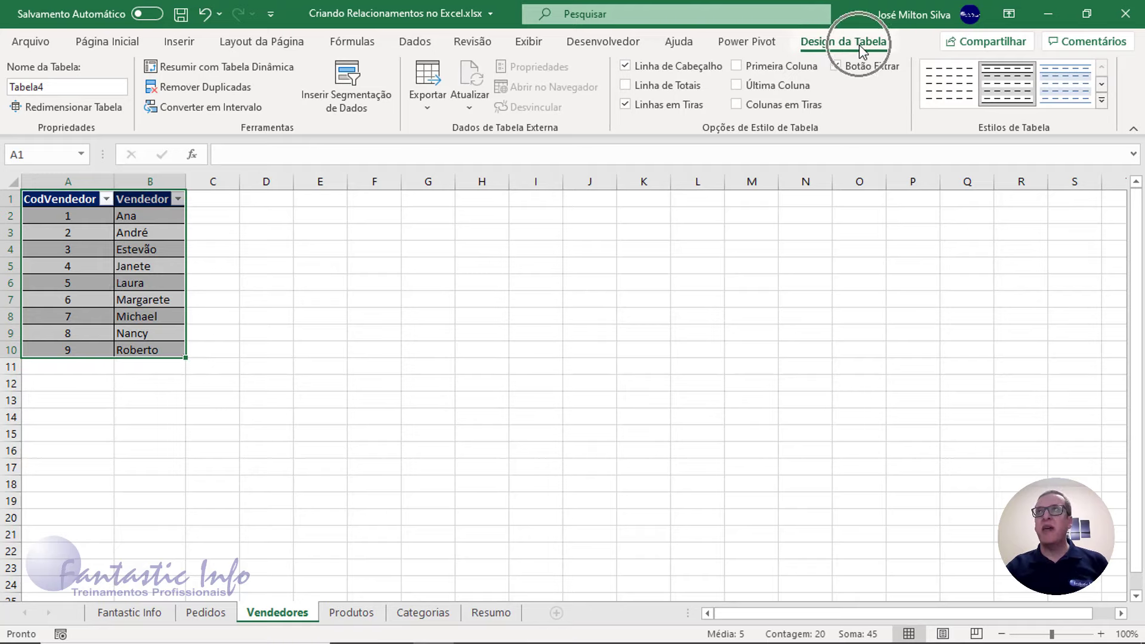
click(60, 84)
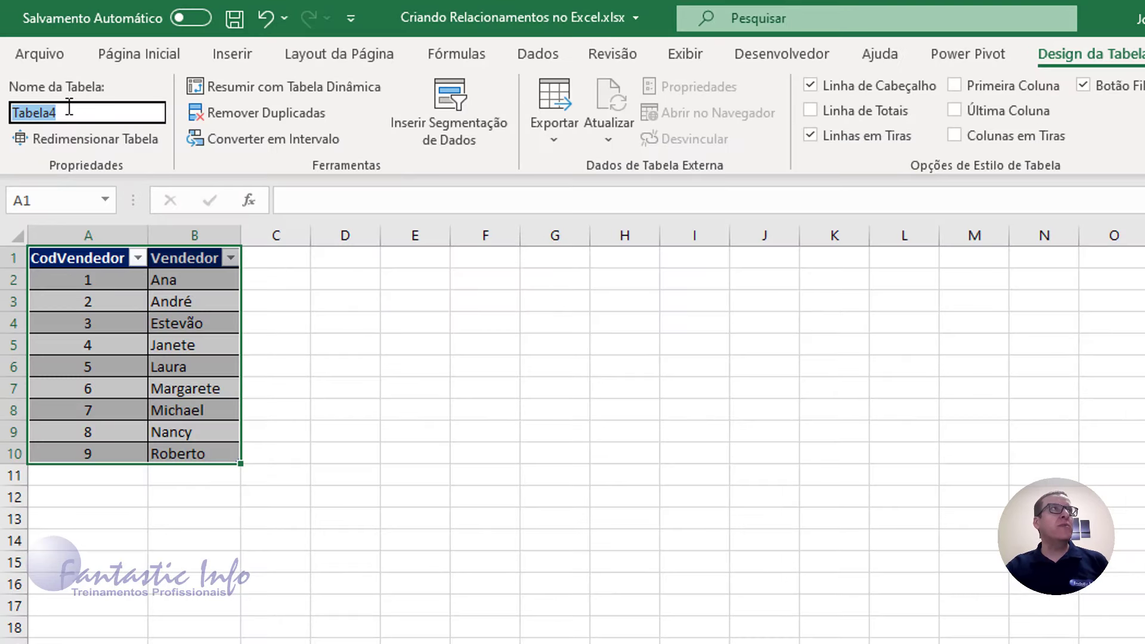
click(70, 111)
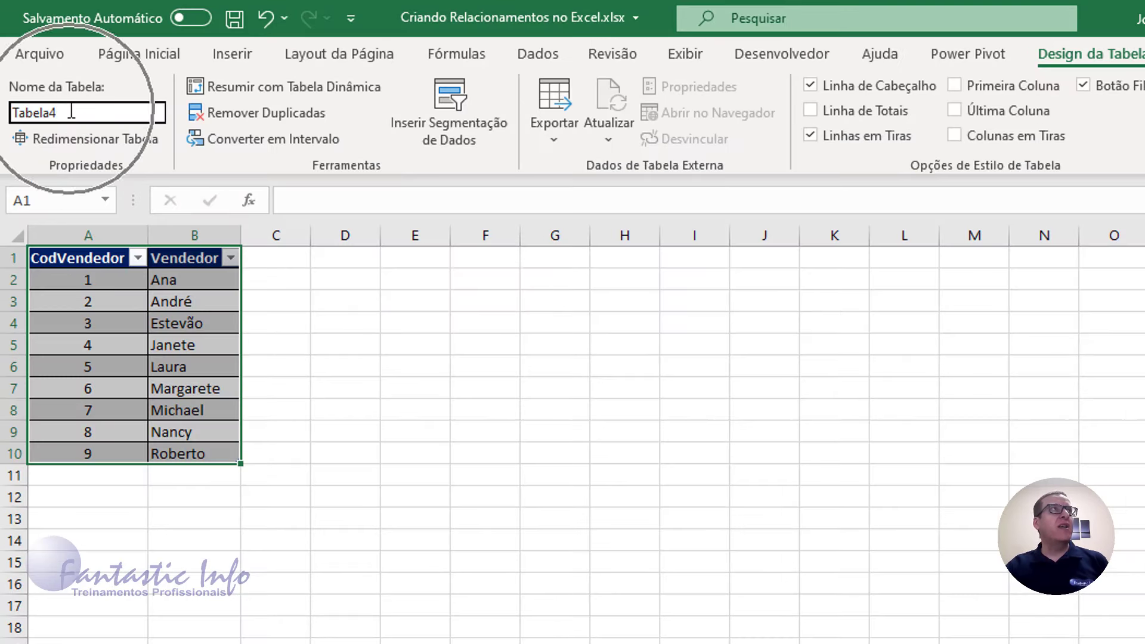
Replace the table name Tabela4 with Vendedores in the Nome da Tabela box.
click(71, 111)
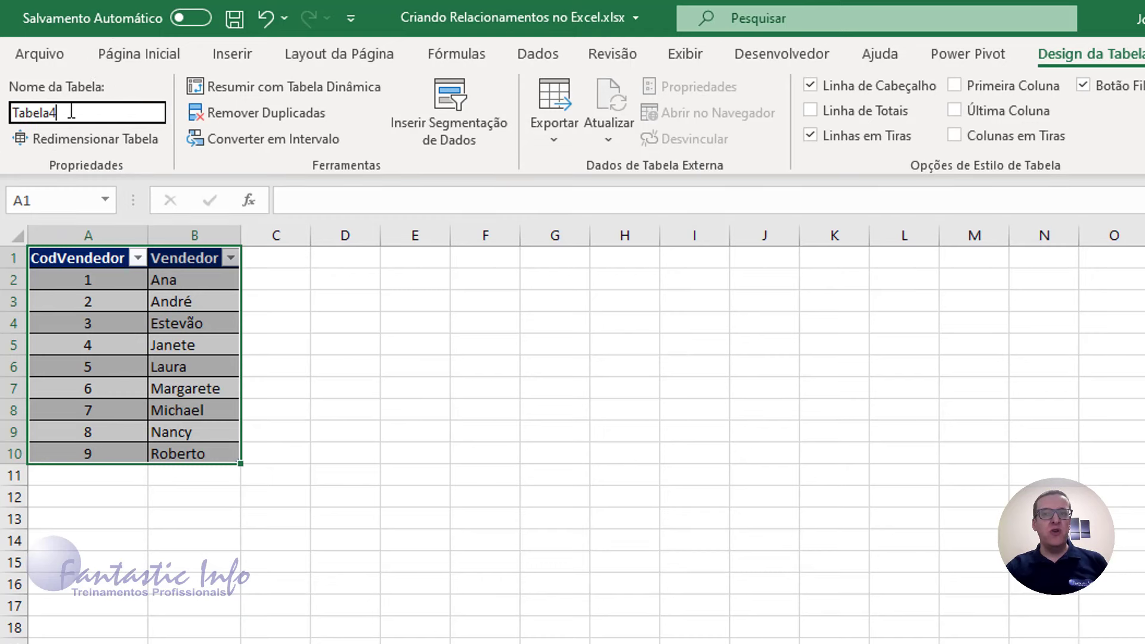
double_click(71, 111)
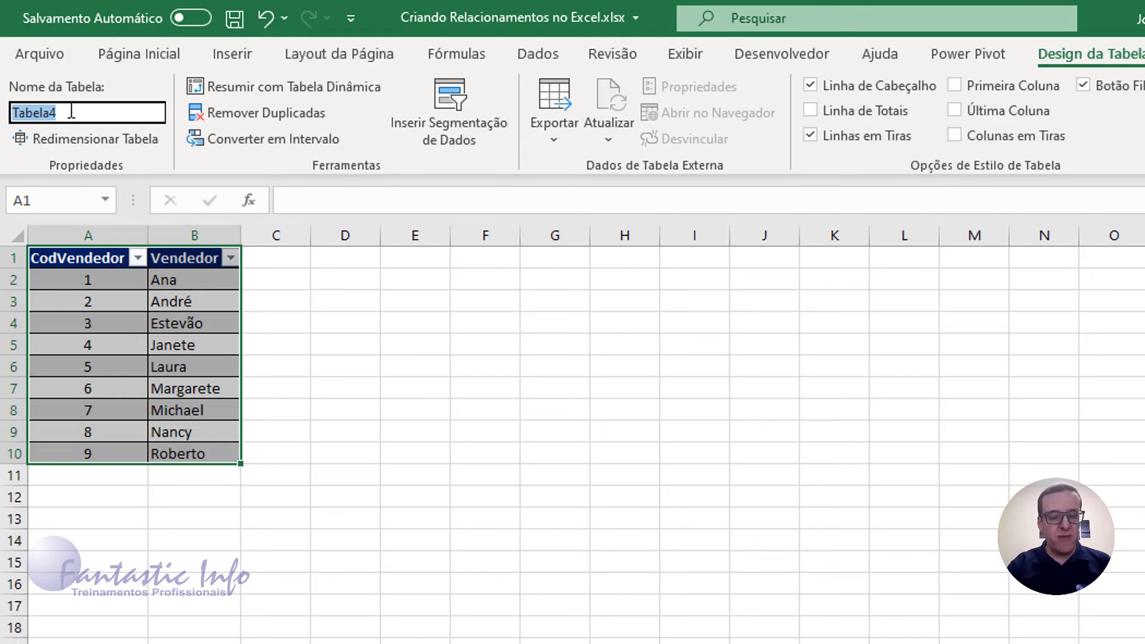
text(V)
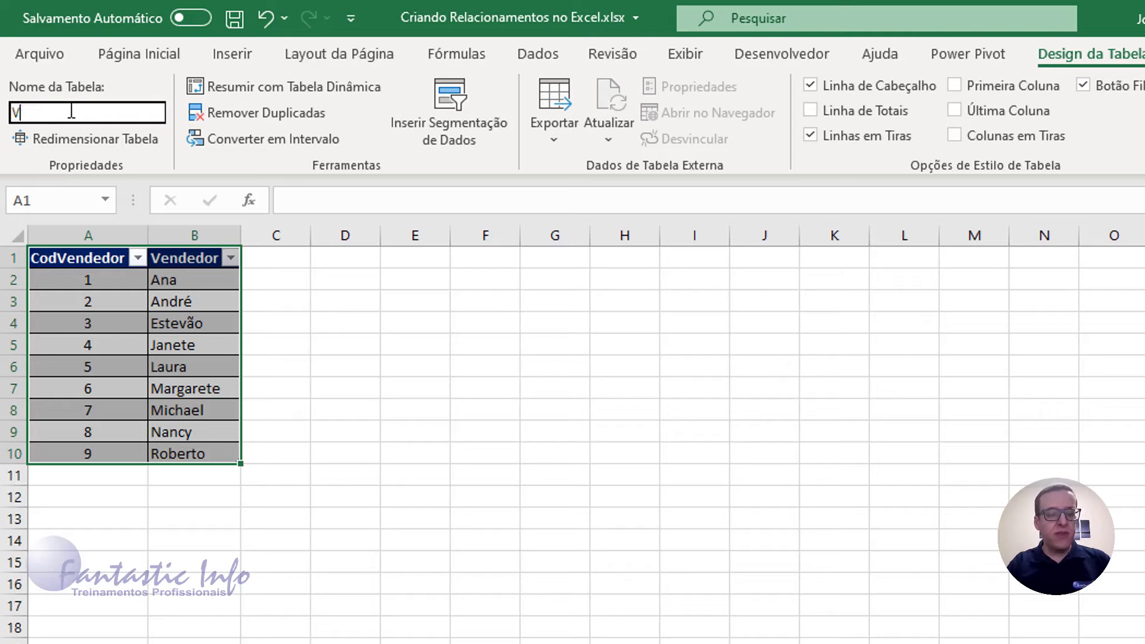
text(endedor)
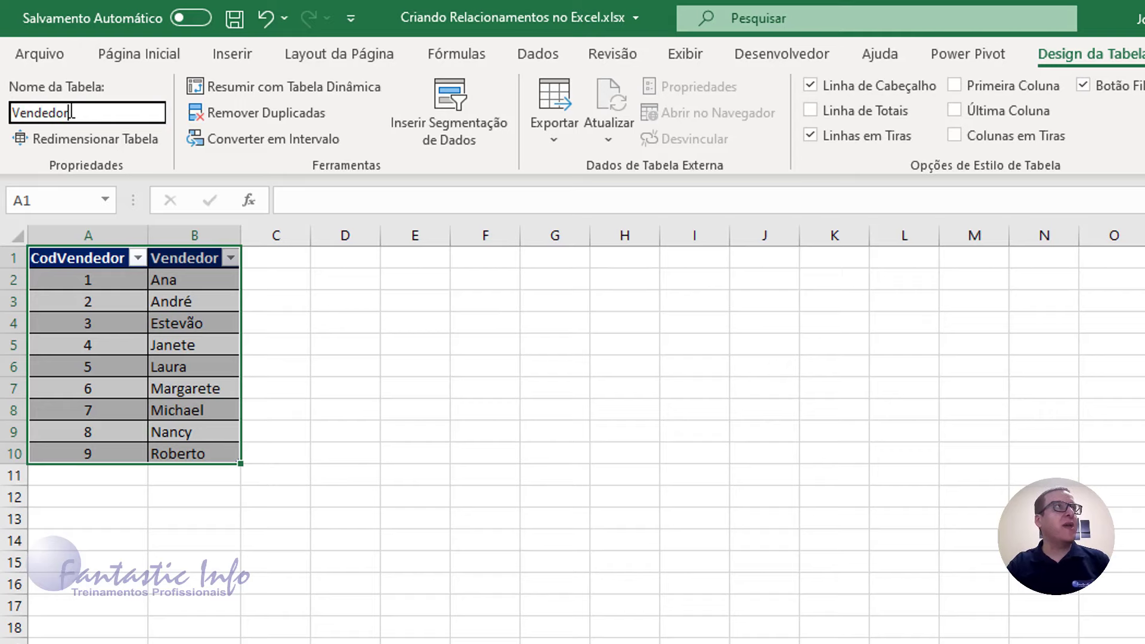
text(es)
key(Return)
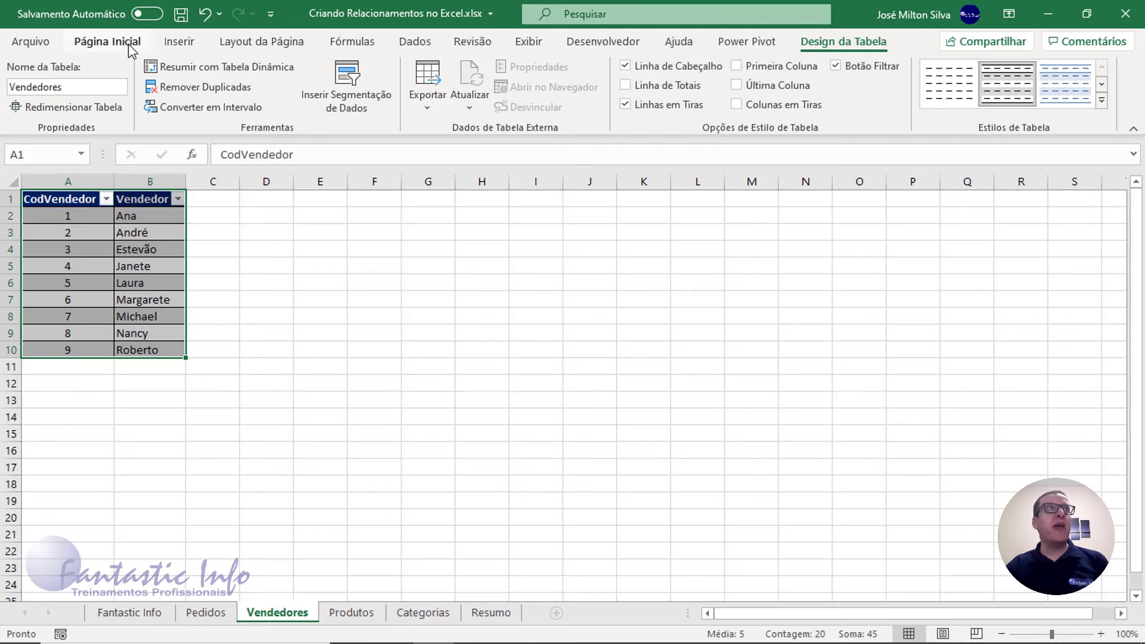
click(108, 41)
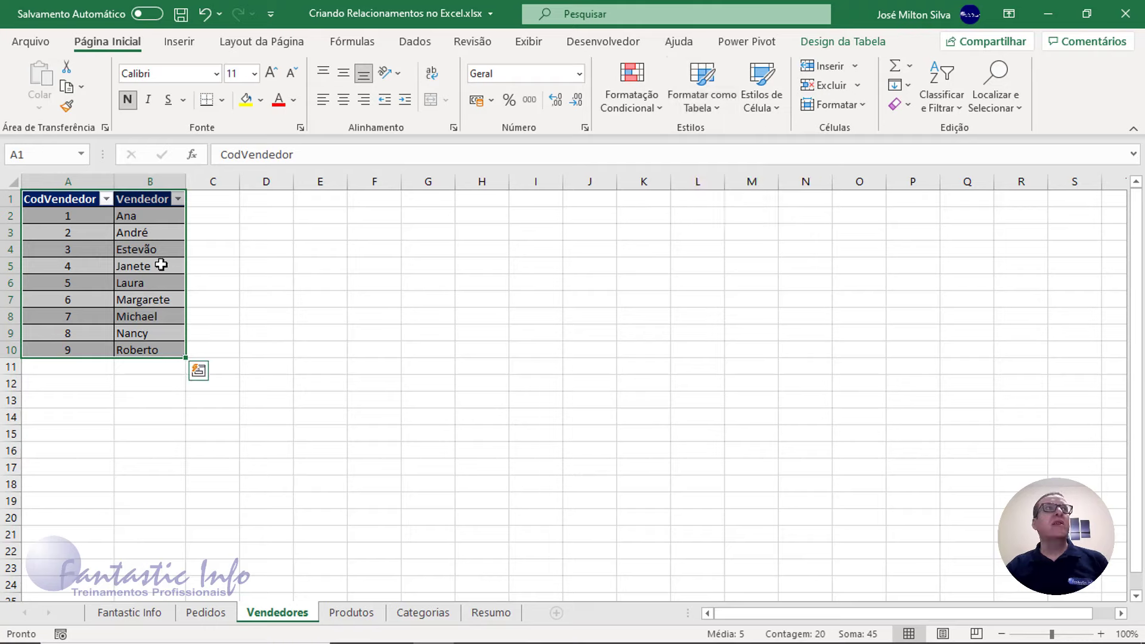
Verify the table names Vendedores and Produtos on their respective sheets.
click(847, 43)
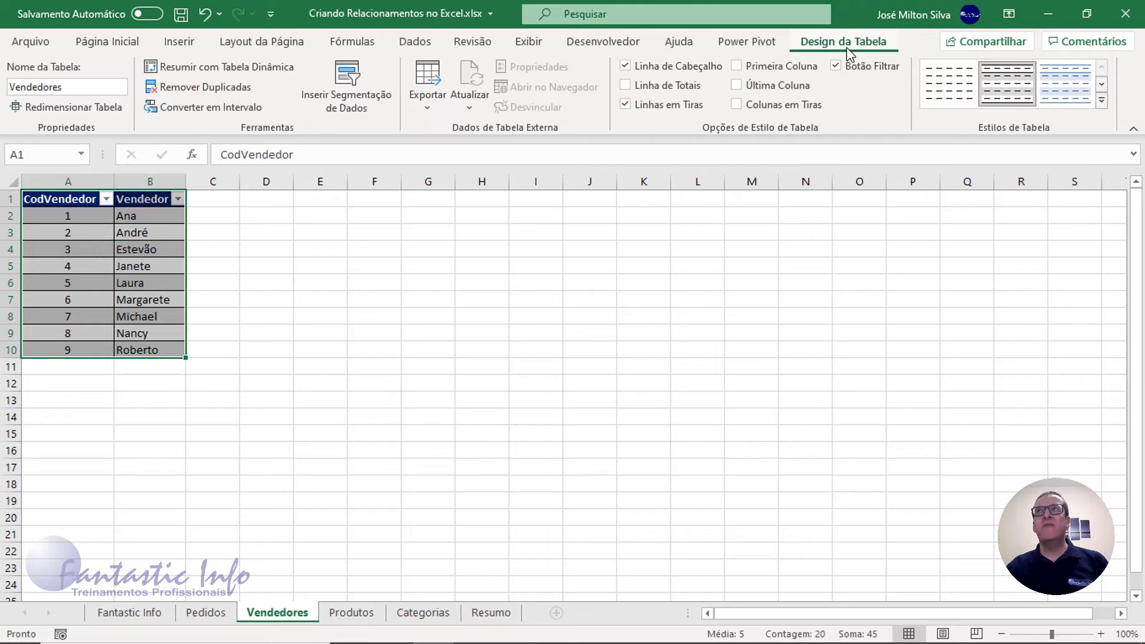
click(67, 88)
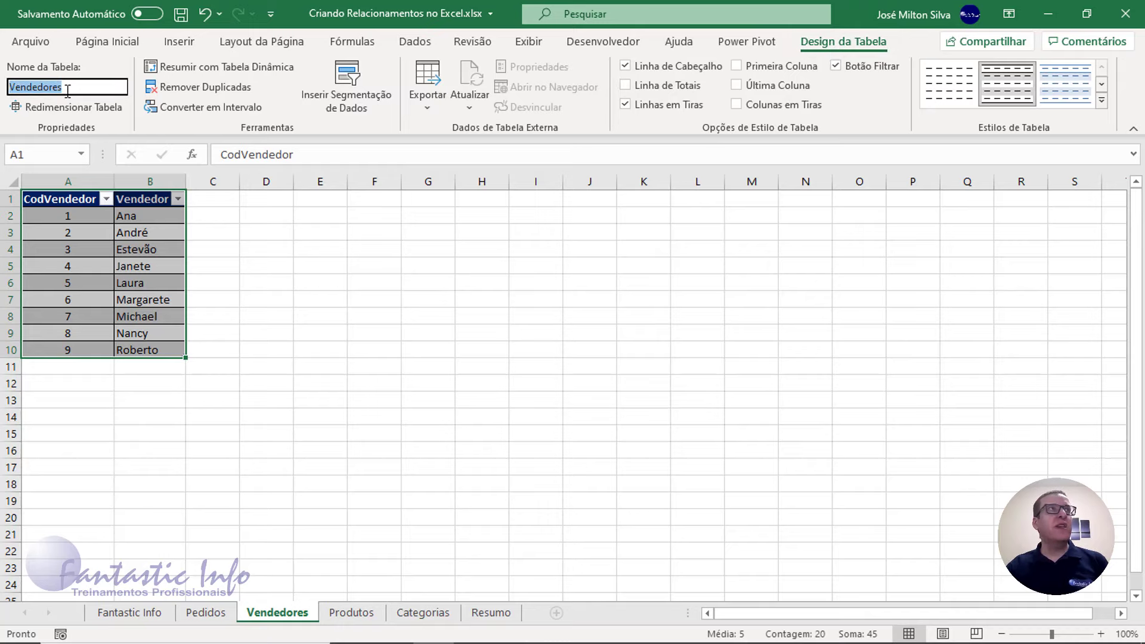
key(Return)
key(Return)
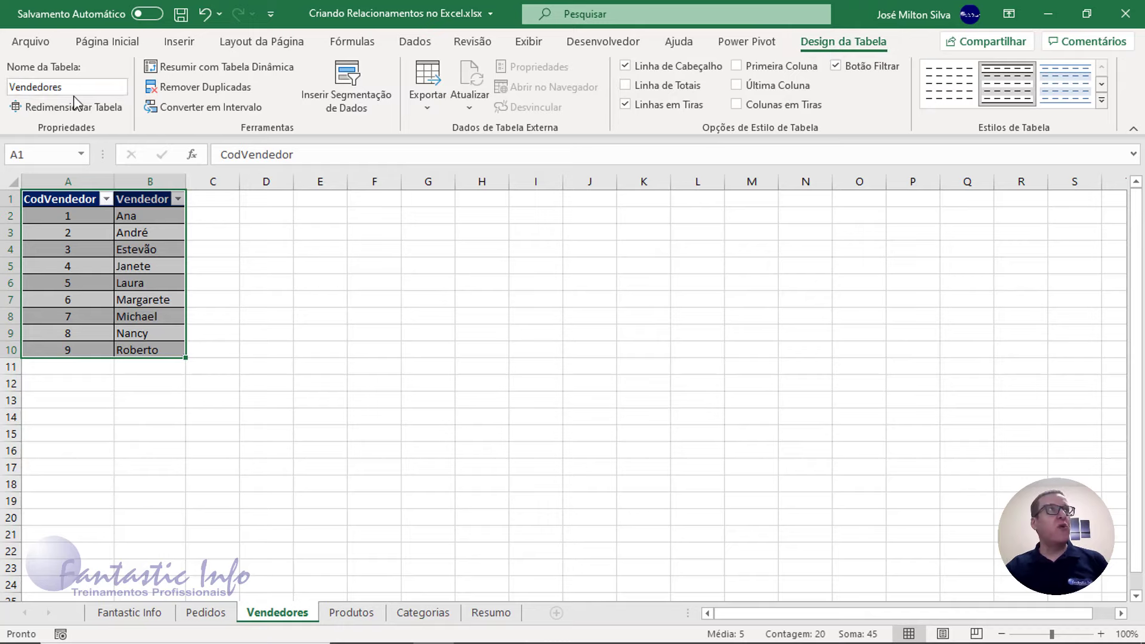
click(354, 612)
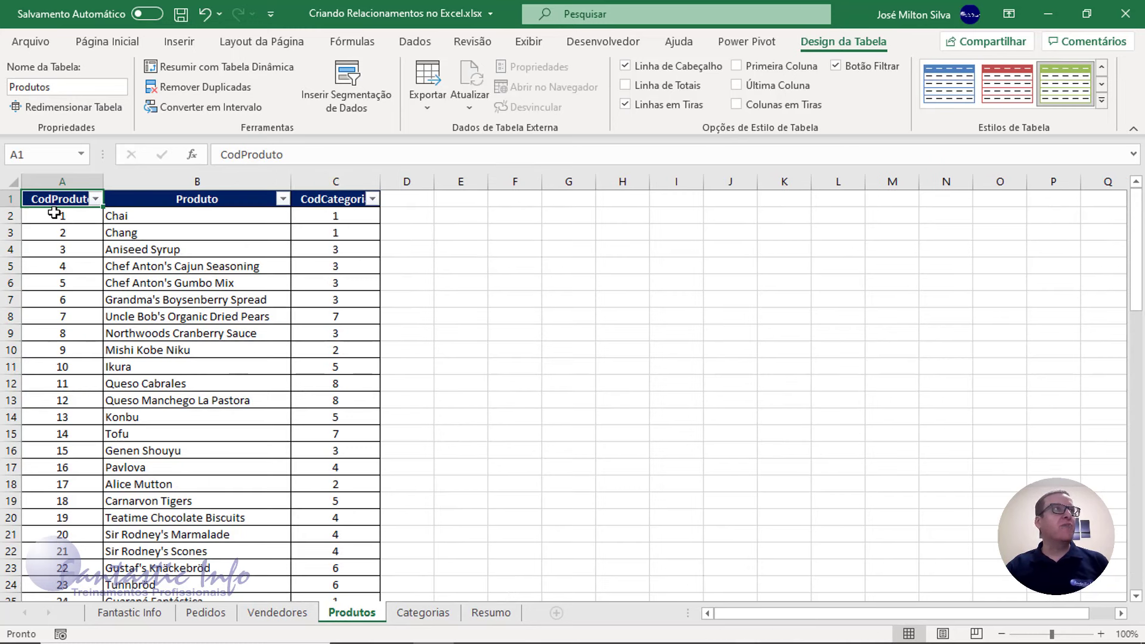
click(149, 250)
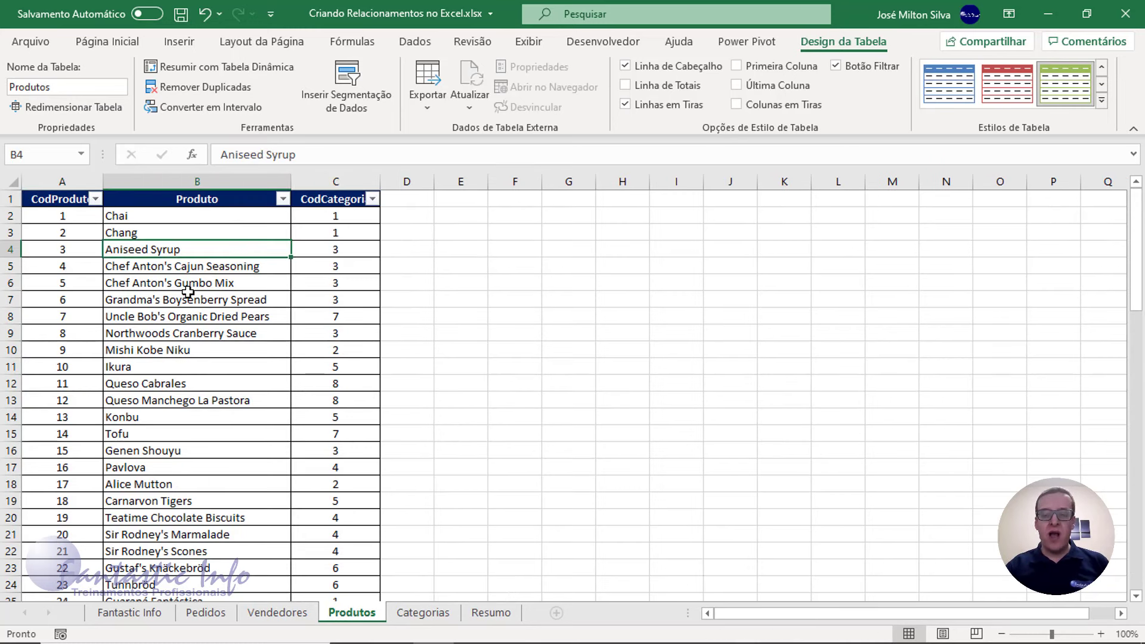
key(ctrl+shift+8)
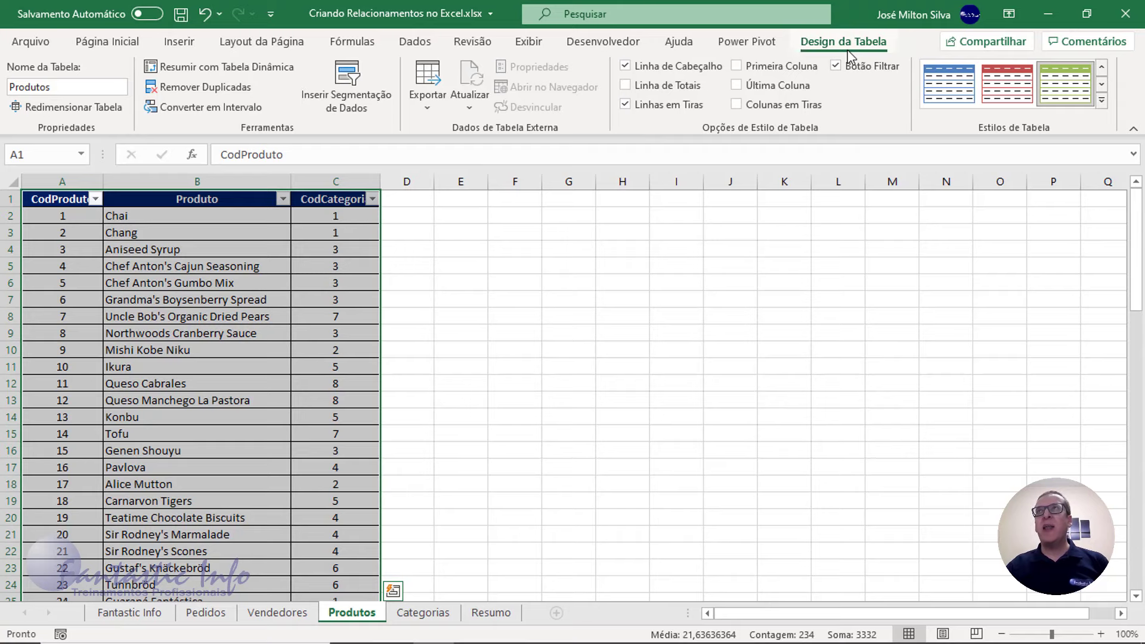
click(48, 87)
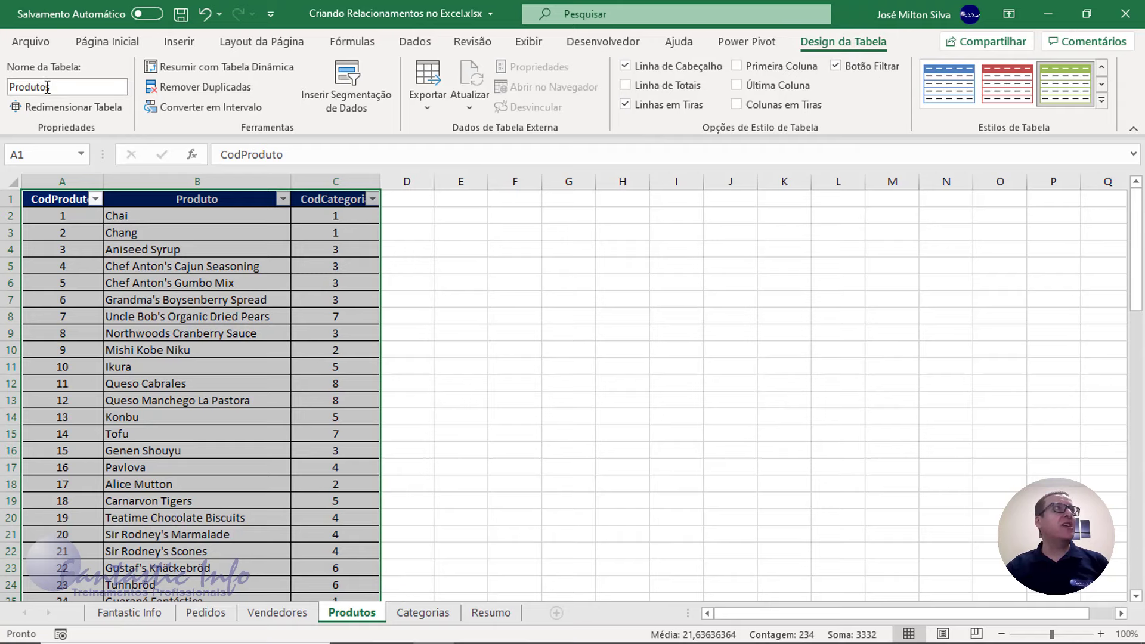
double_click(48, 87)
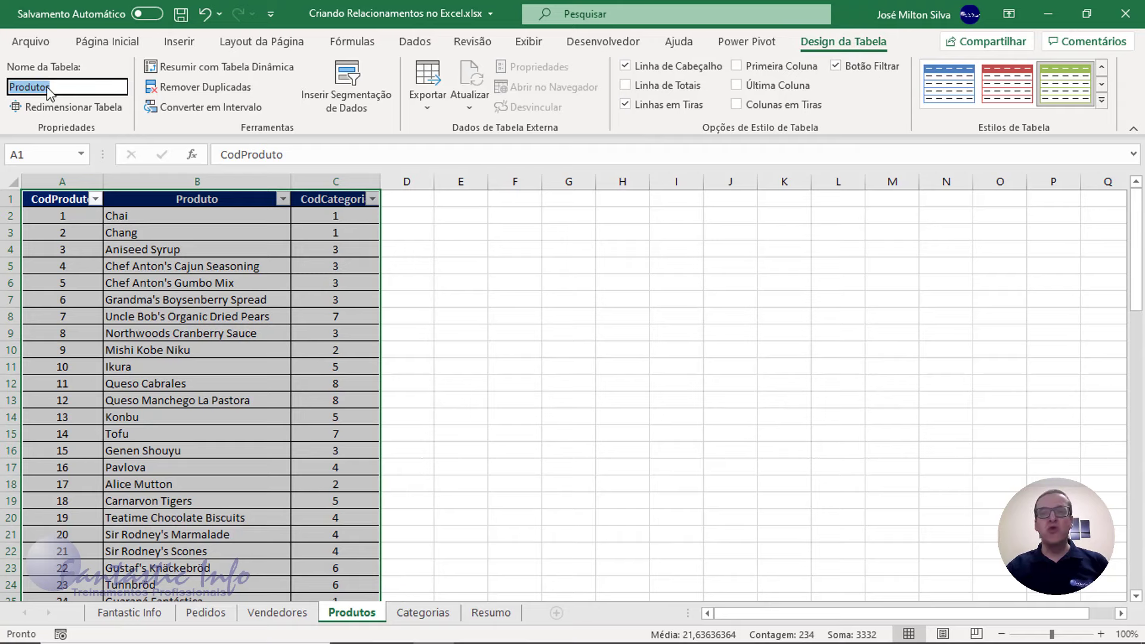
On the Categorias sheet, select the category table and confirm its name is Categorias.
click(416, 614)
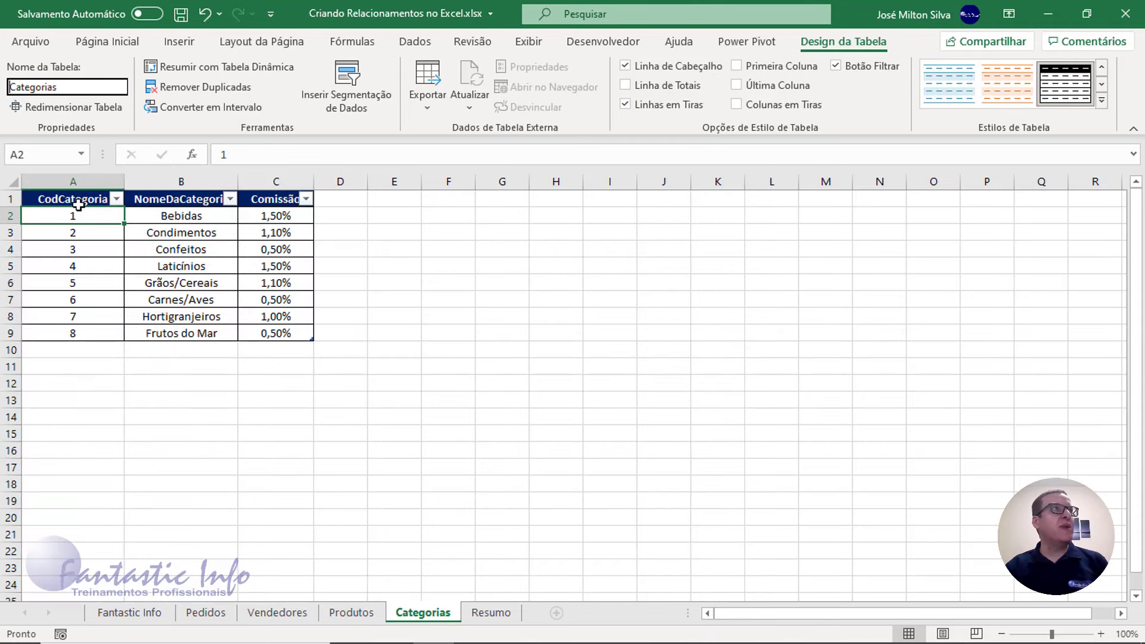
click(89, 207)
mouse_move(90, 207)
mouse_down()
mouse_move(276, 302)
mouse_move(281, 333)
mouse_up()
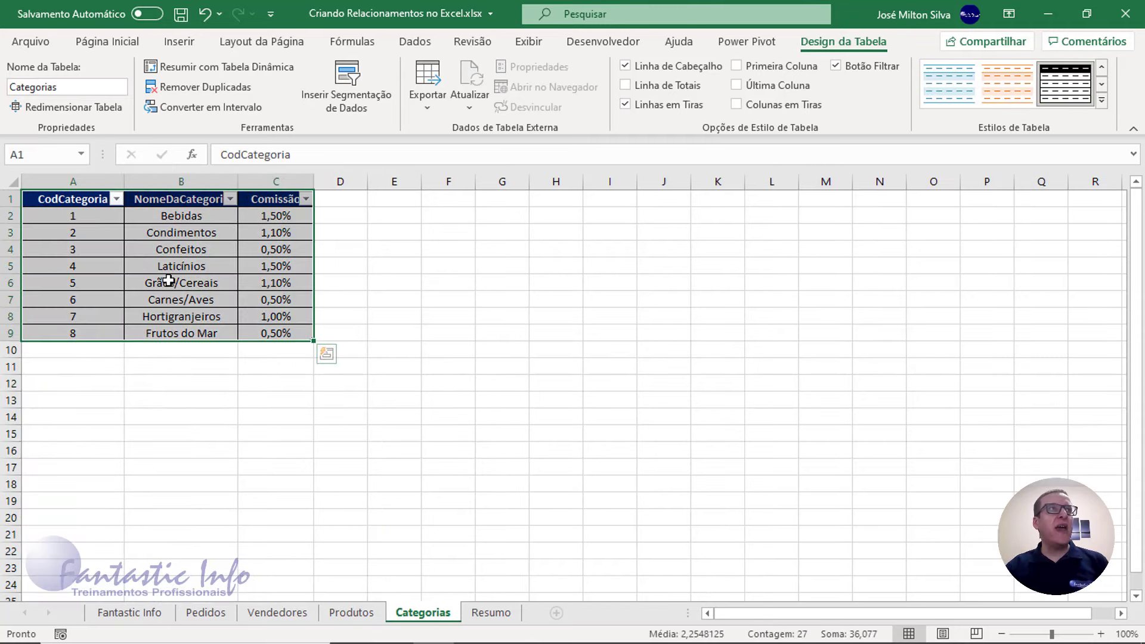
click(164, 263)
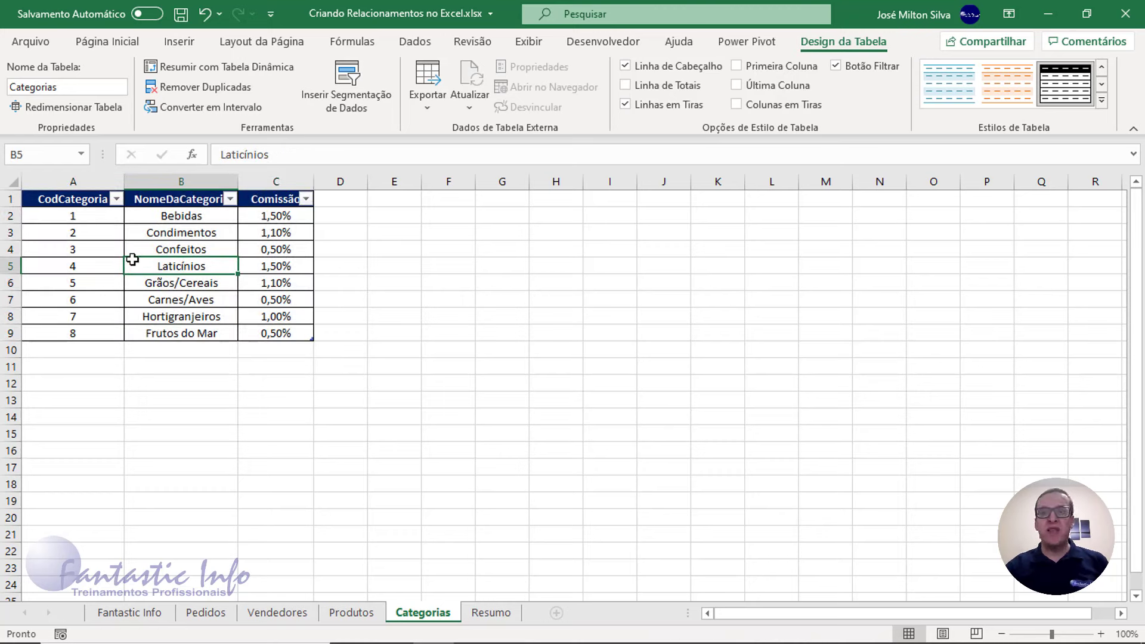
click(195, 237)
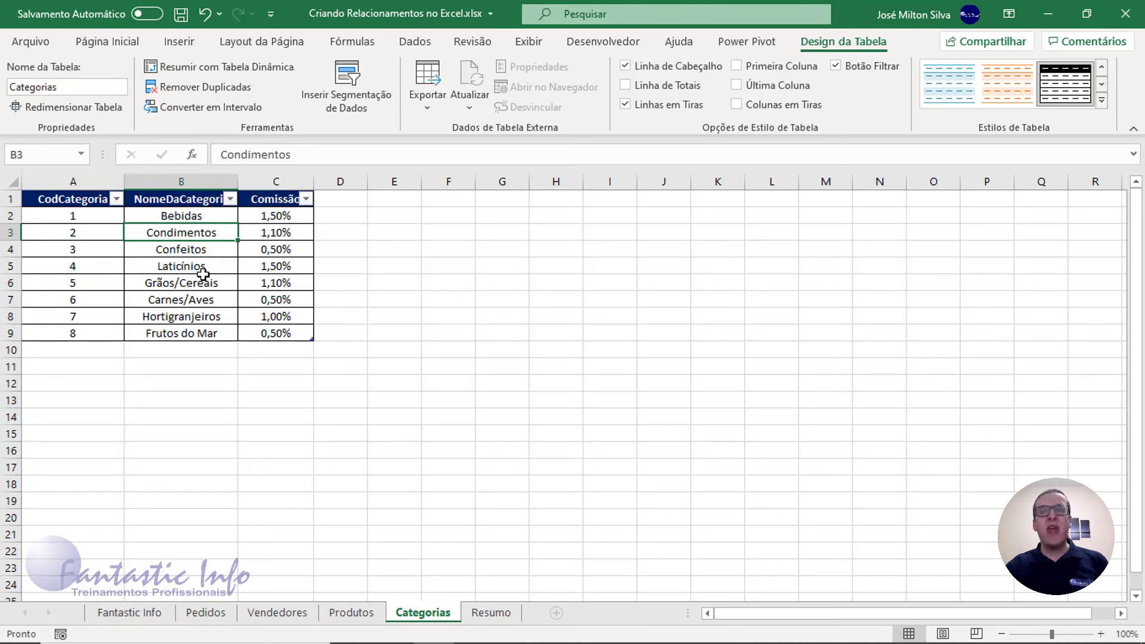
click(822, 50)
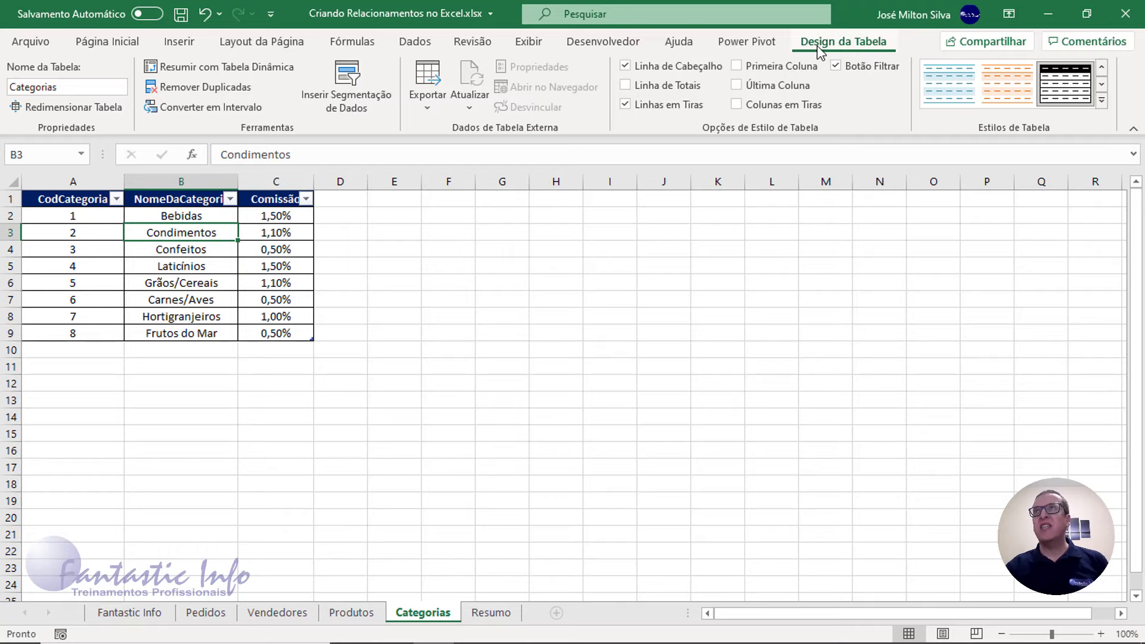
click(822, 50)
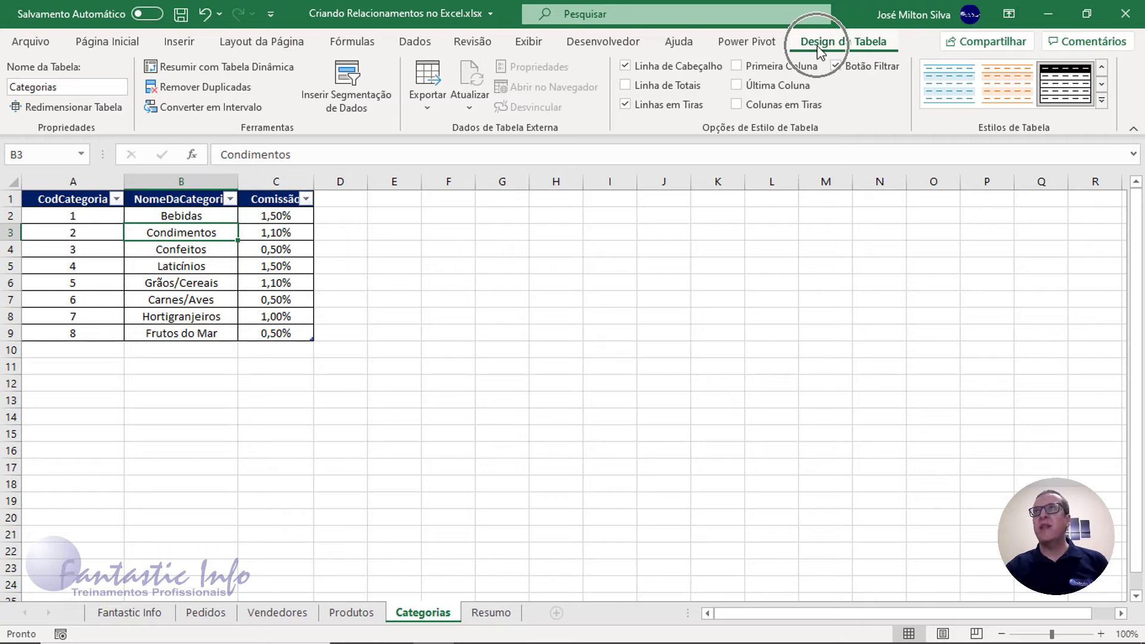
click(82, 90)
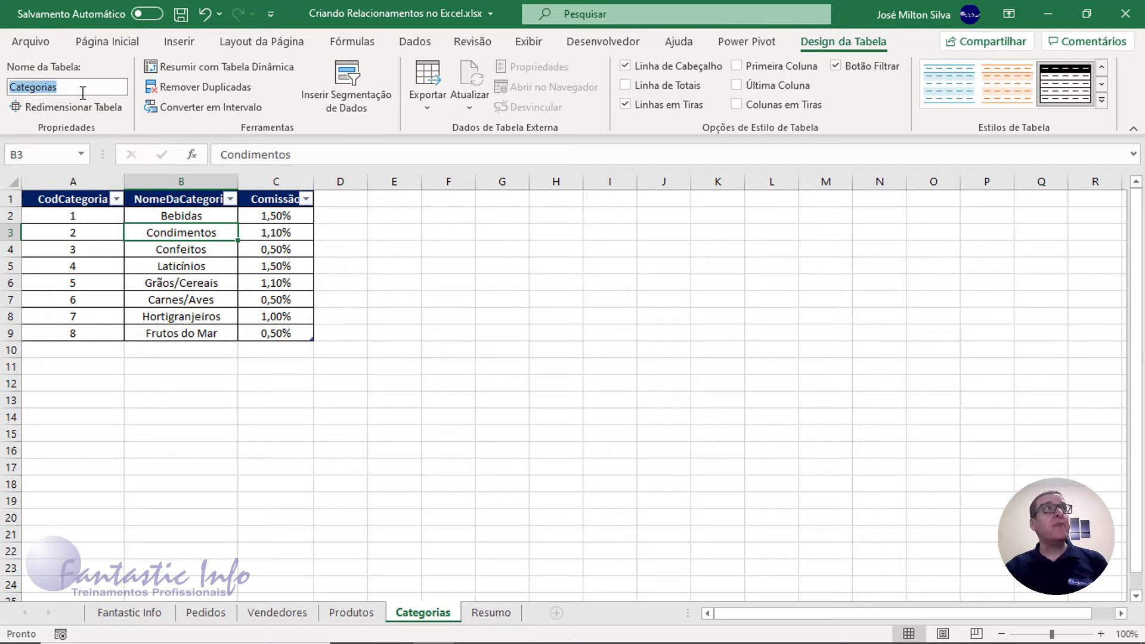
click(129, 282)
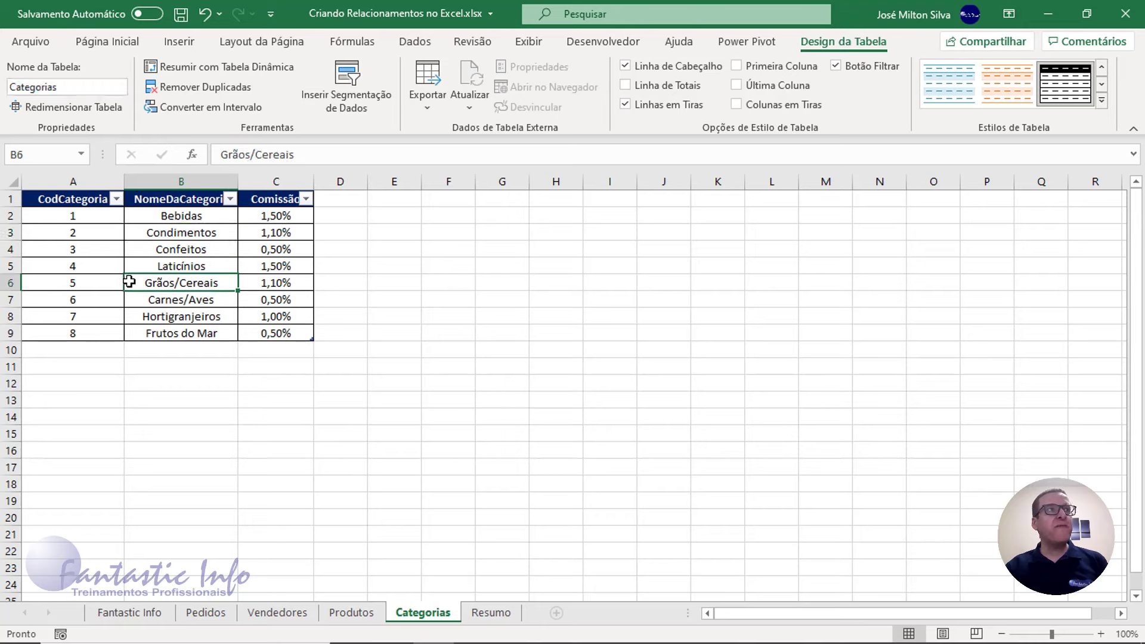
Go to the Resumo sheet to review the table relationship diagram, then select C3.
click(490, 615)
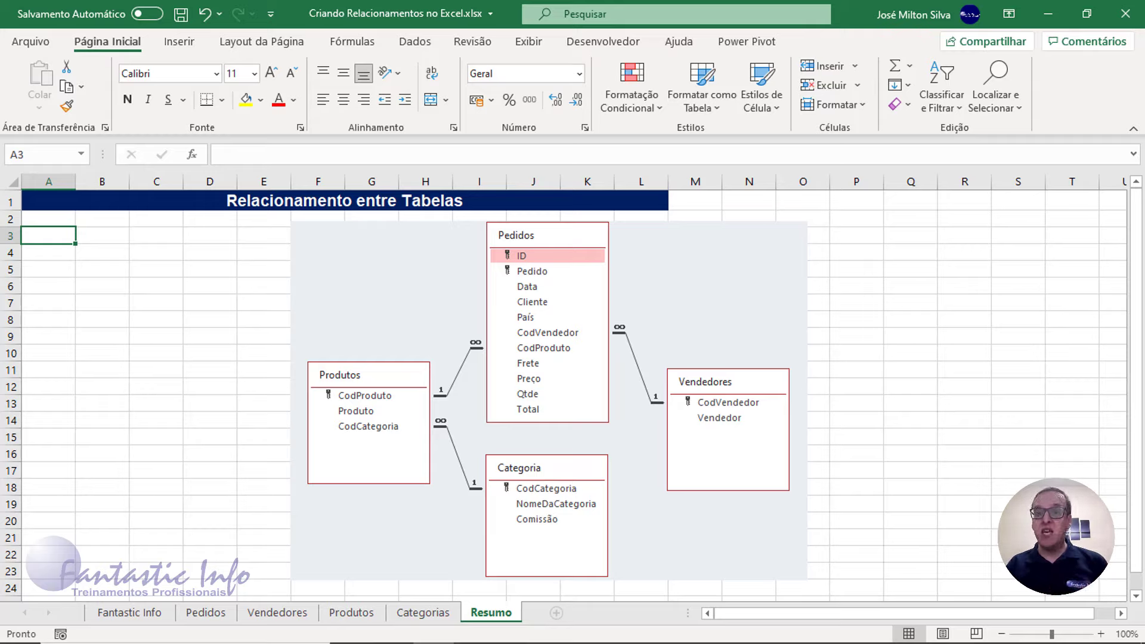
click(162, 237)
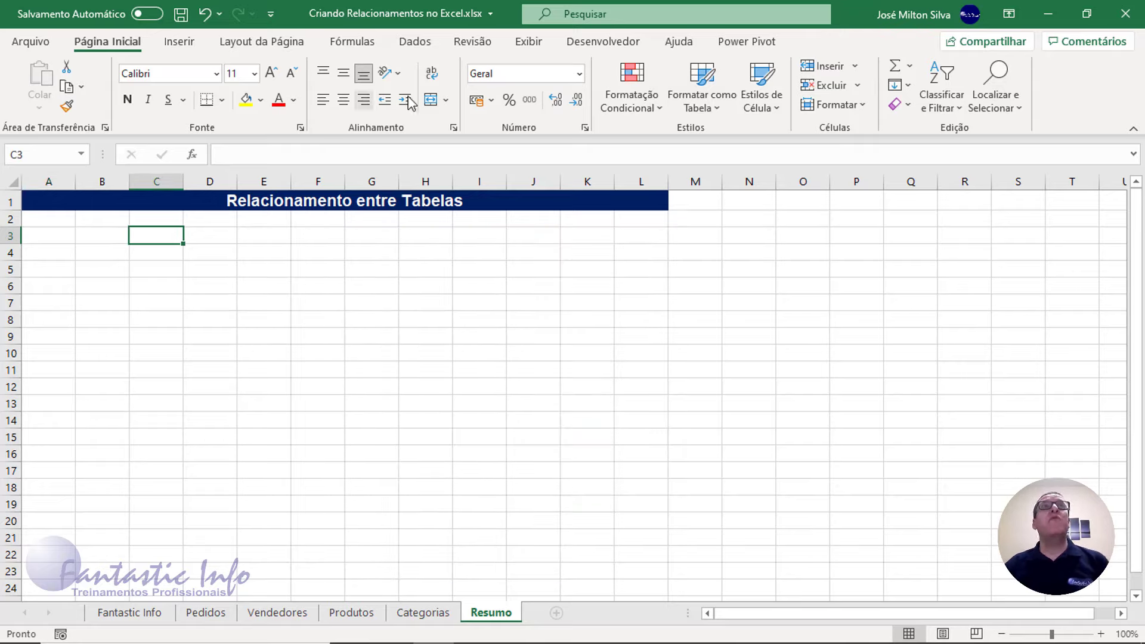
Open Gerenciar Relações via the Relações command on the Dados tab.
click(416, 41)
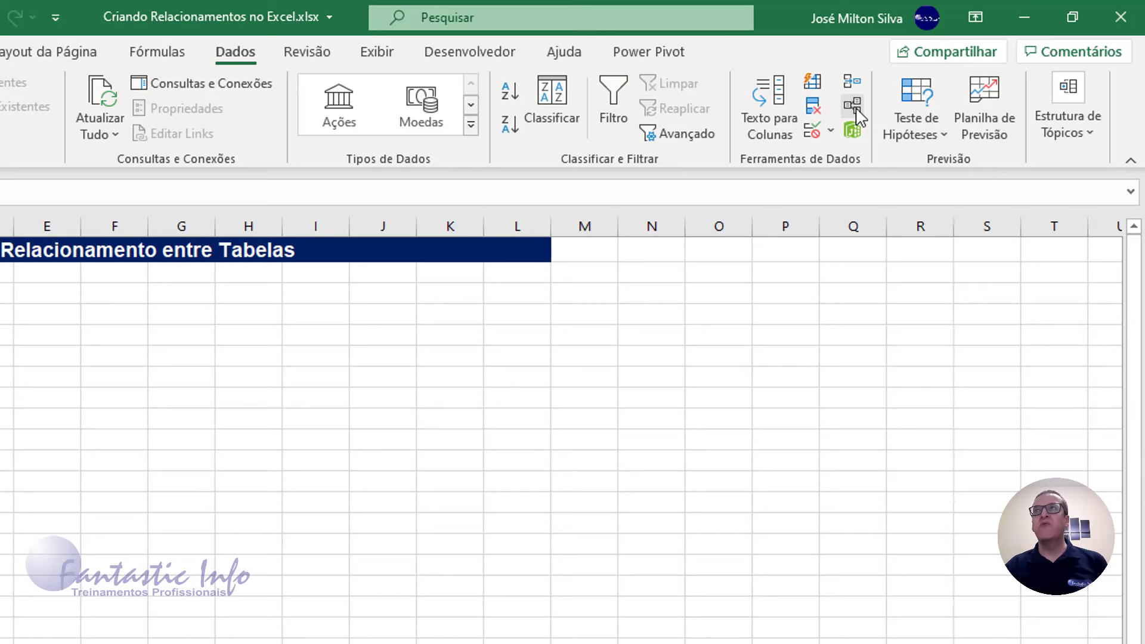
click(855, 109)
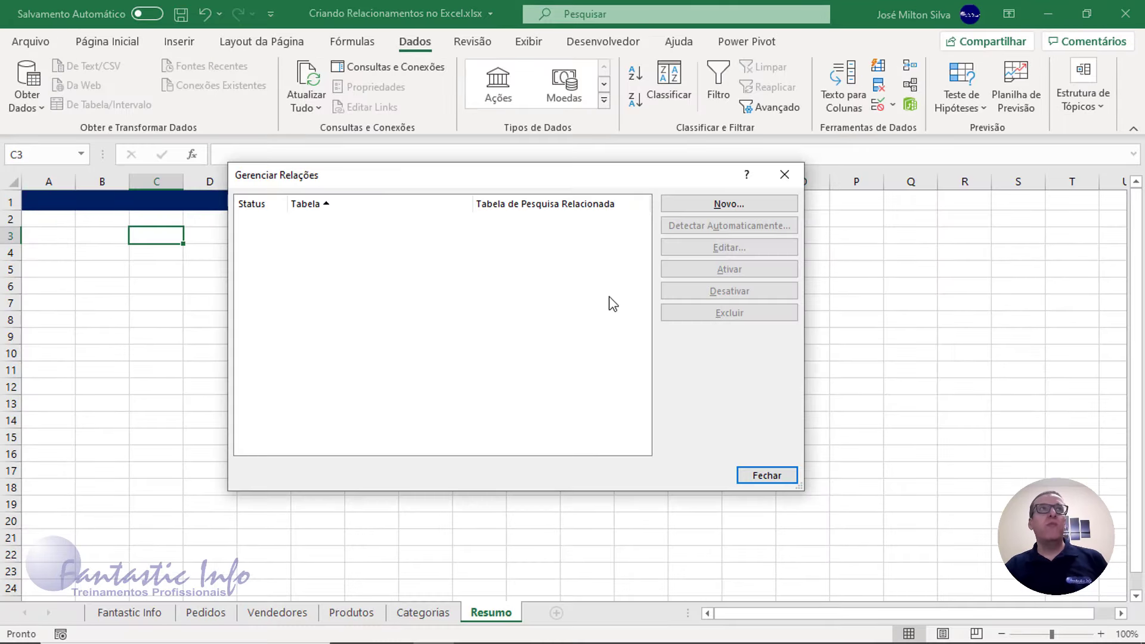
Choose Novo... in Gerenciar Relações to begin a new relationship.
click(271, 187)
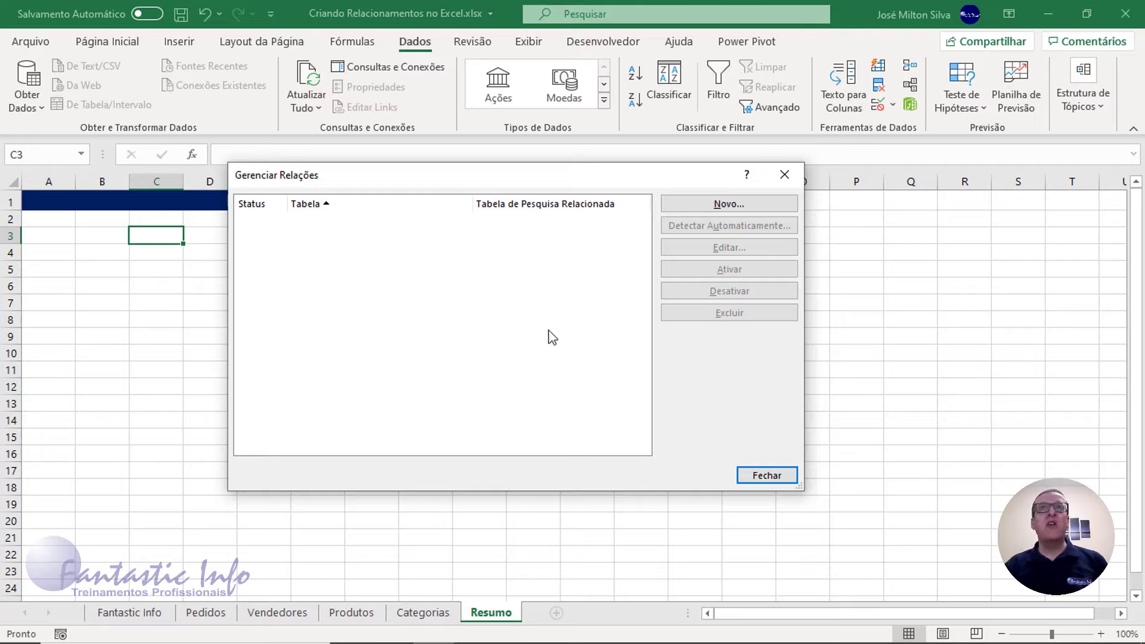
click(732, 209)
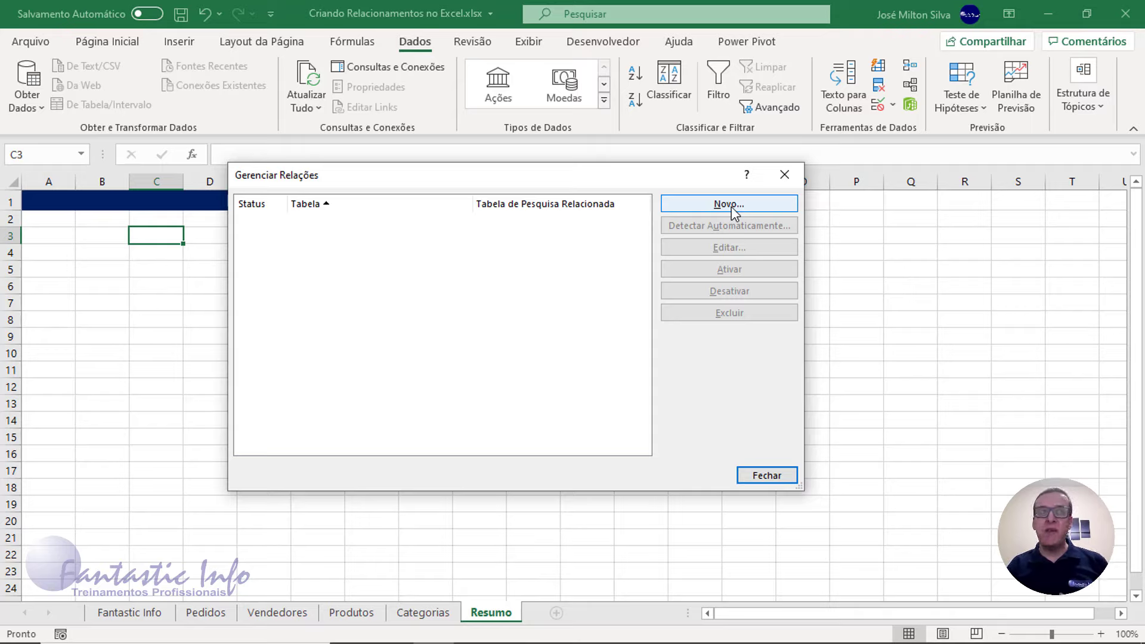
In Criar Relação, choose Pedidos as the table with CodVendedor as its column.
click(732, 209)
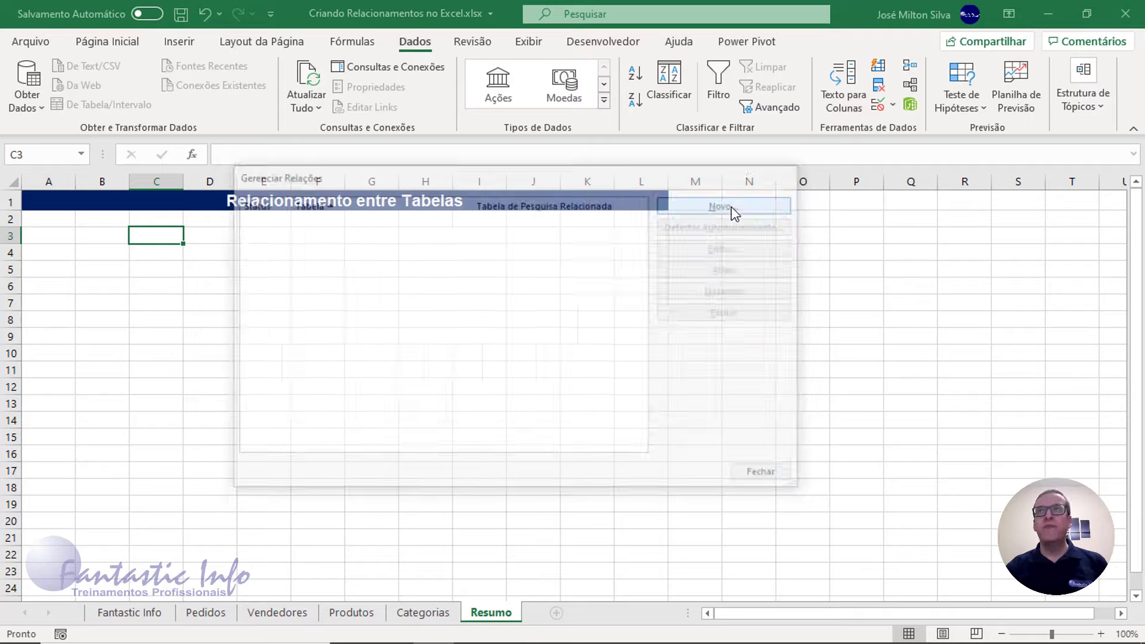
mouse_move(552, 262)
mouse_down()
mouse_move(734, 213)
mouse_move(722, 216)
mouse_up()
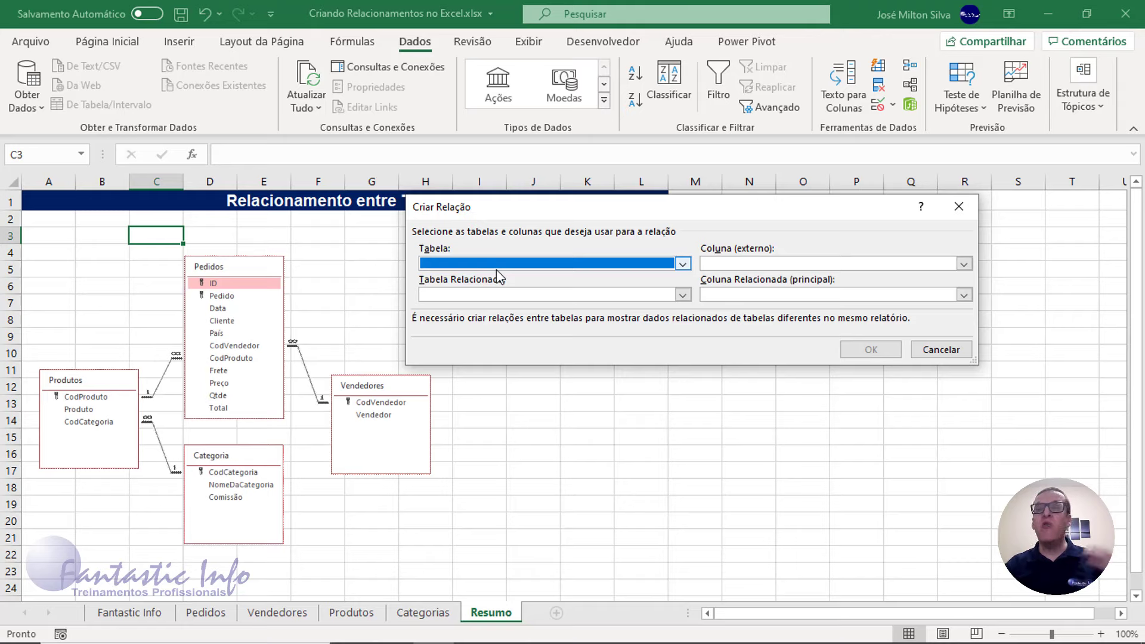
click(683, 264)
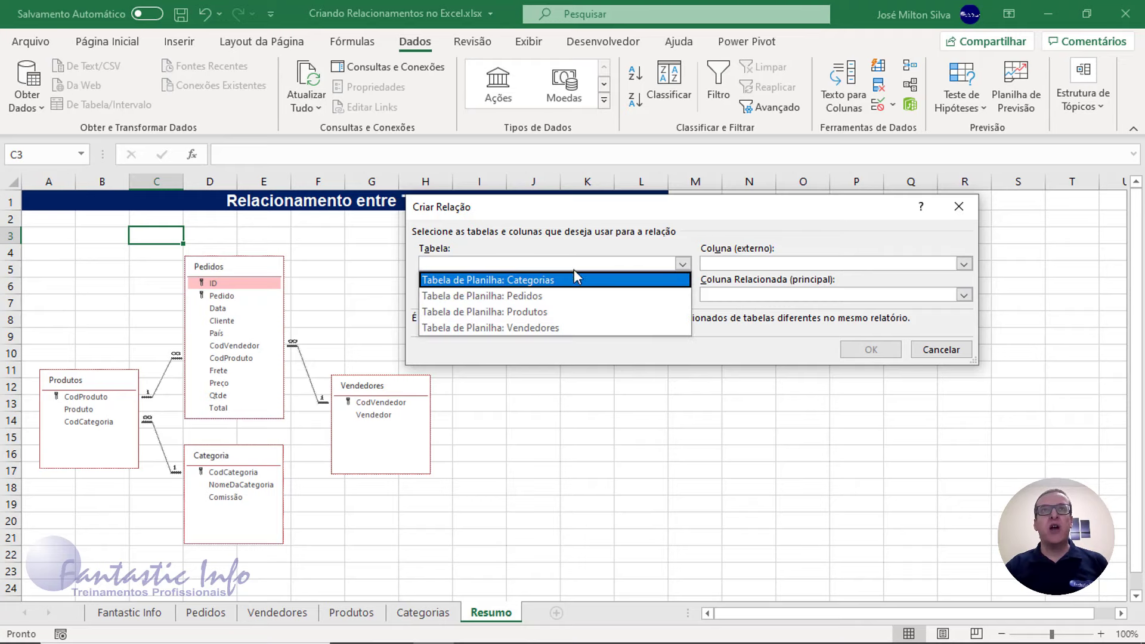
key(Up)
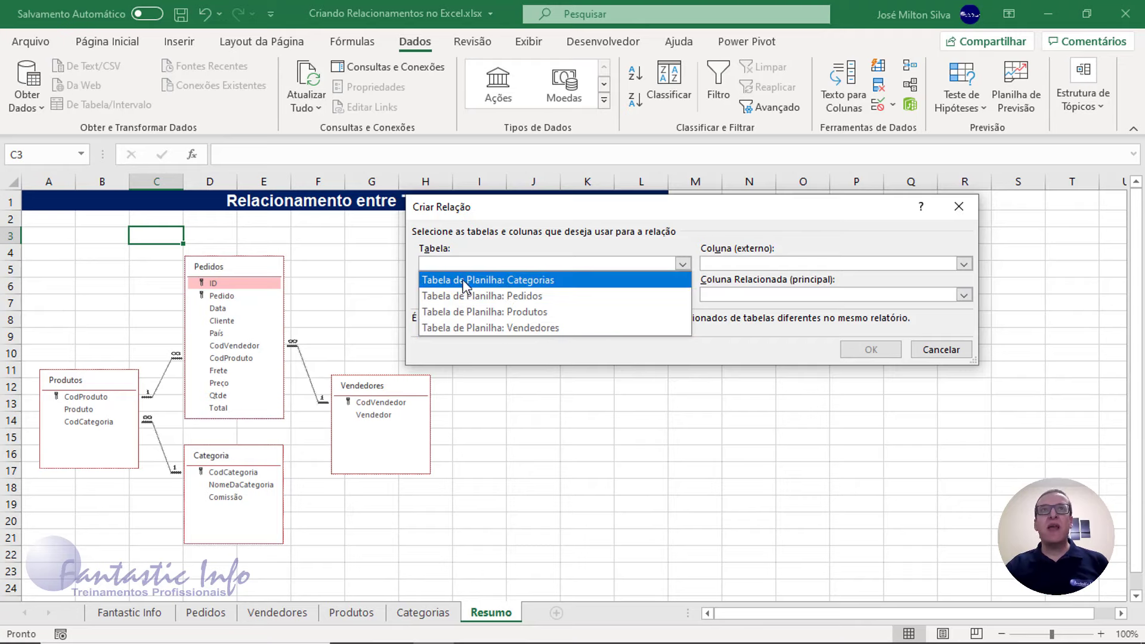
click(534, 302)
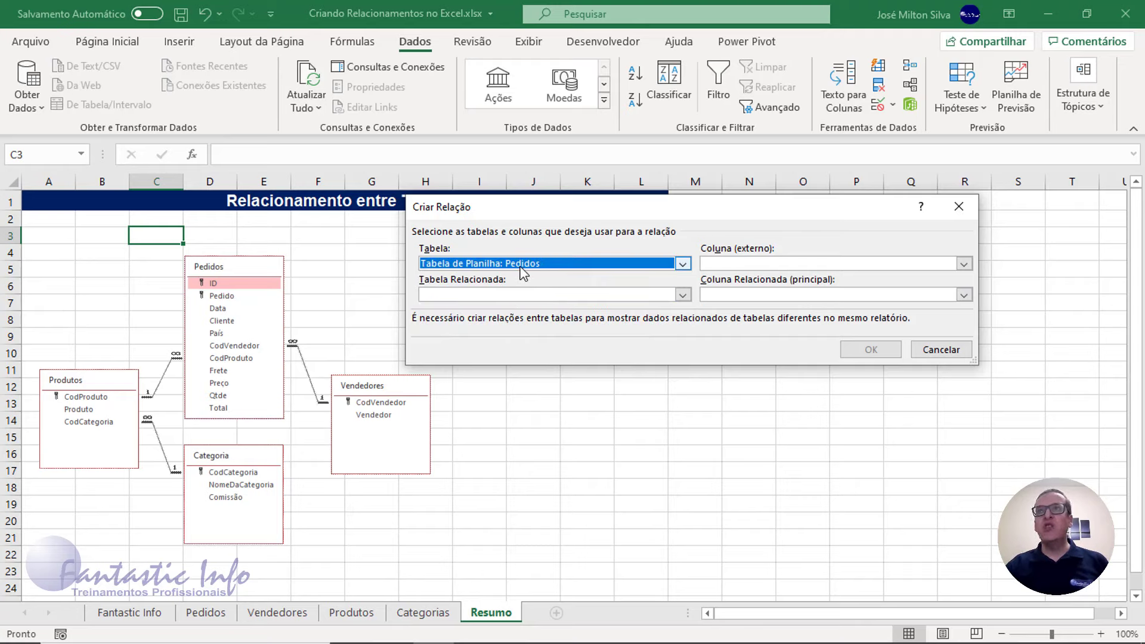
click(766, 266)
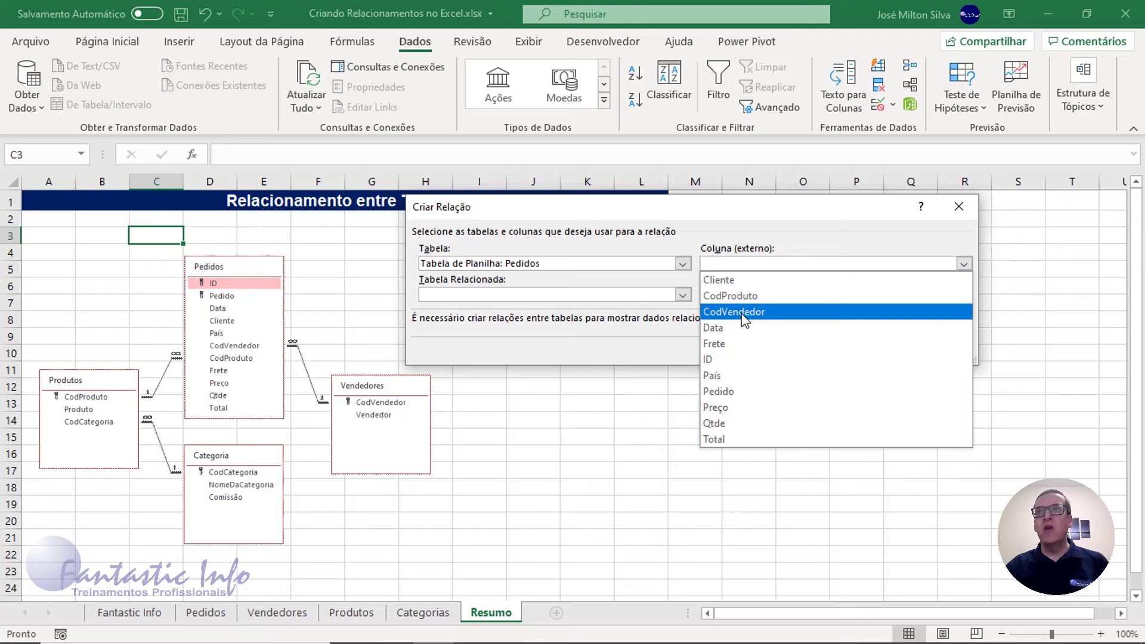
click(744, 312)
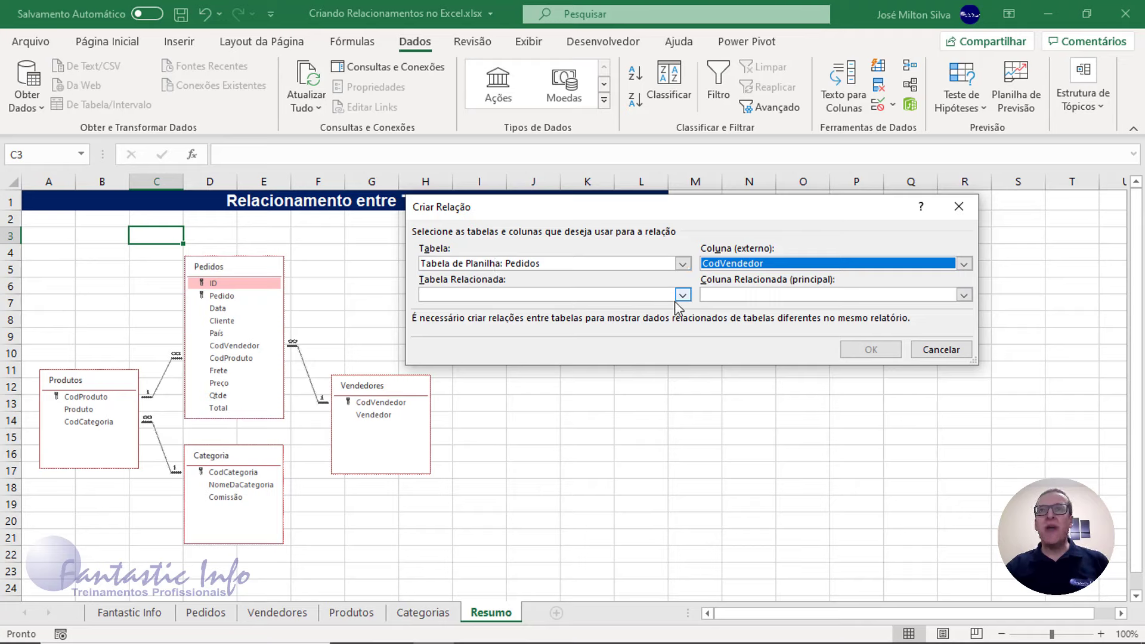
Set the related table to Vendedores with related column CodVendedor.
click(683, 295)
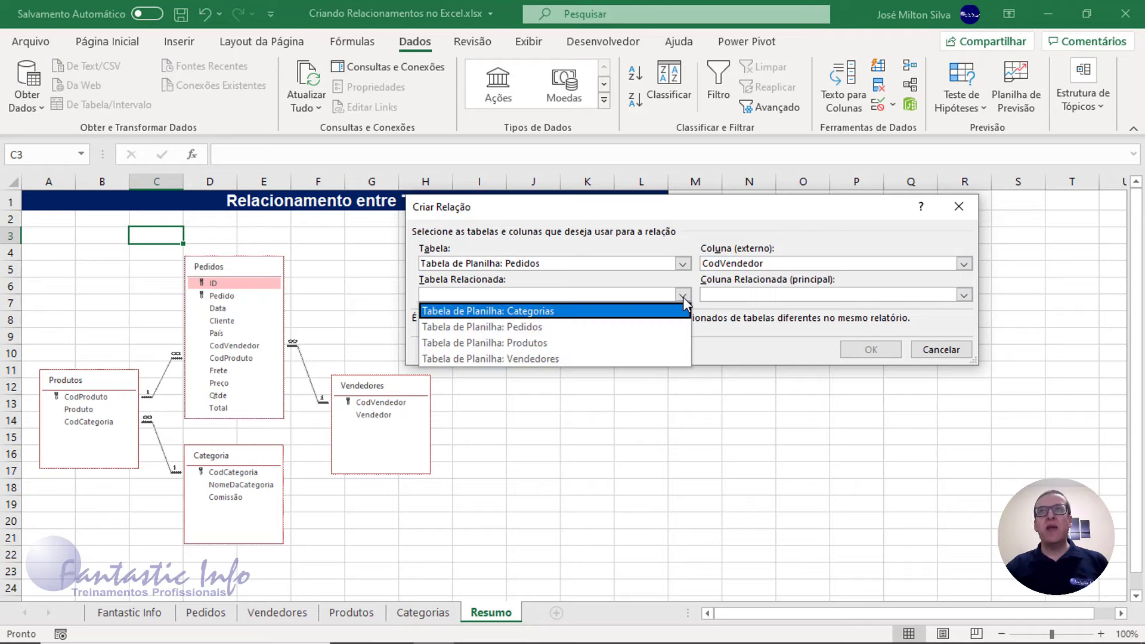
click(513, 358)
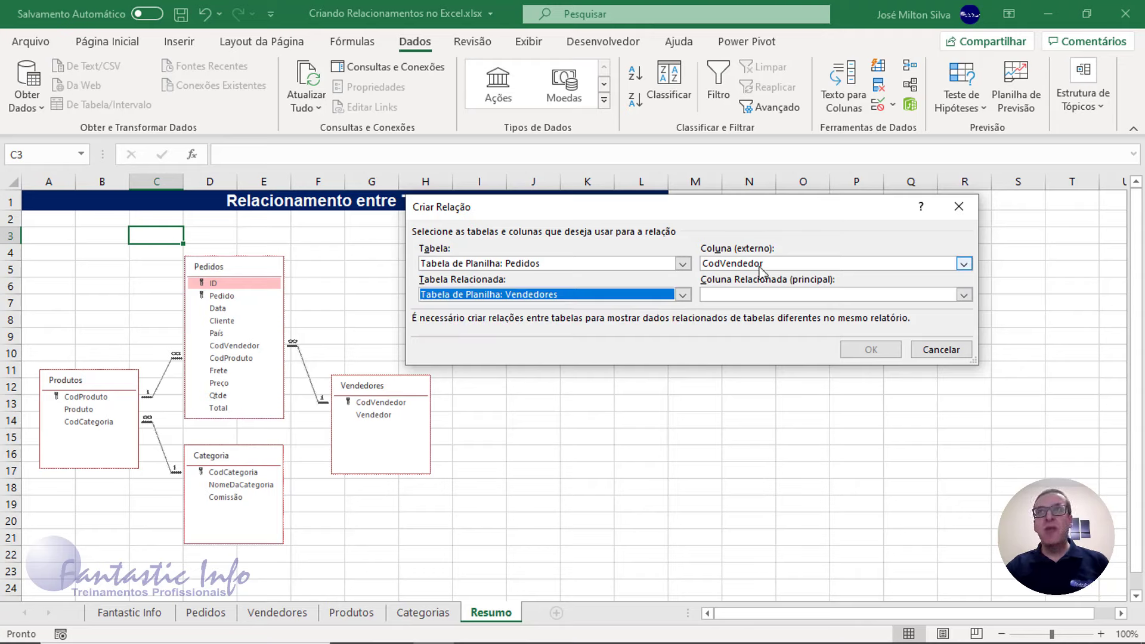
click(740, 294)
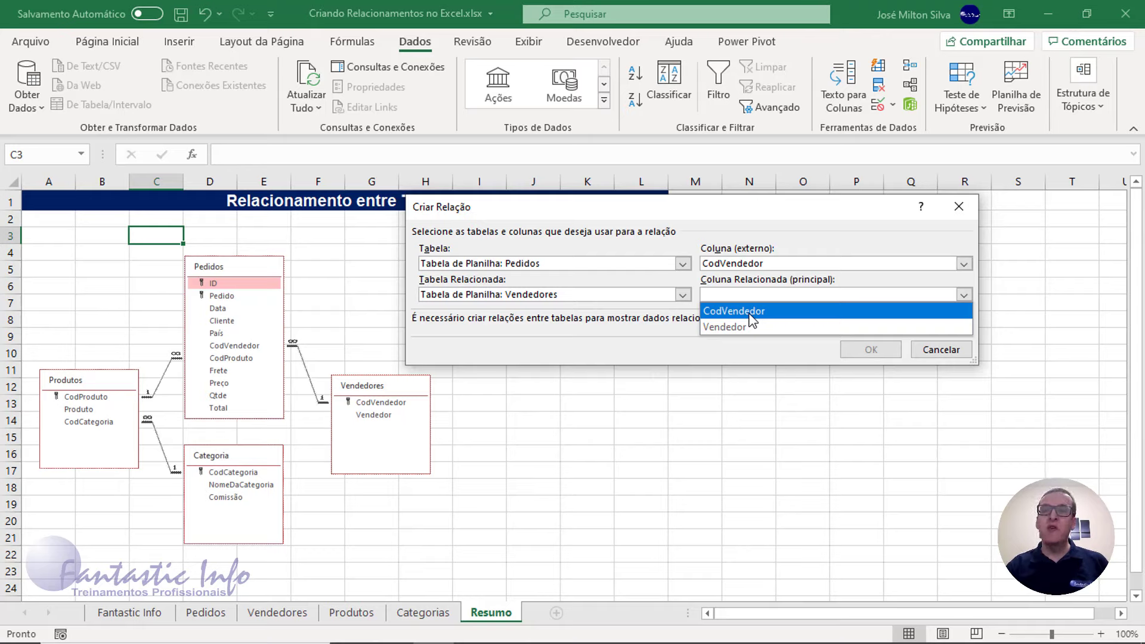
click(752, 313)
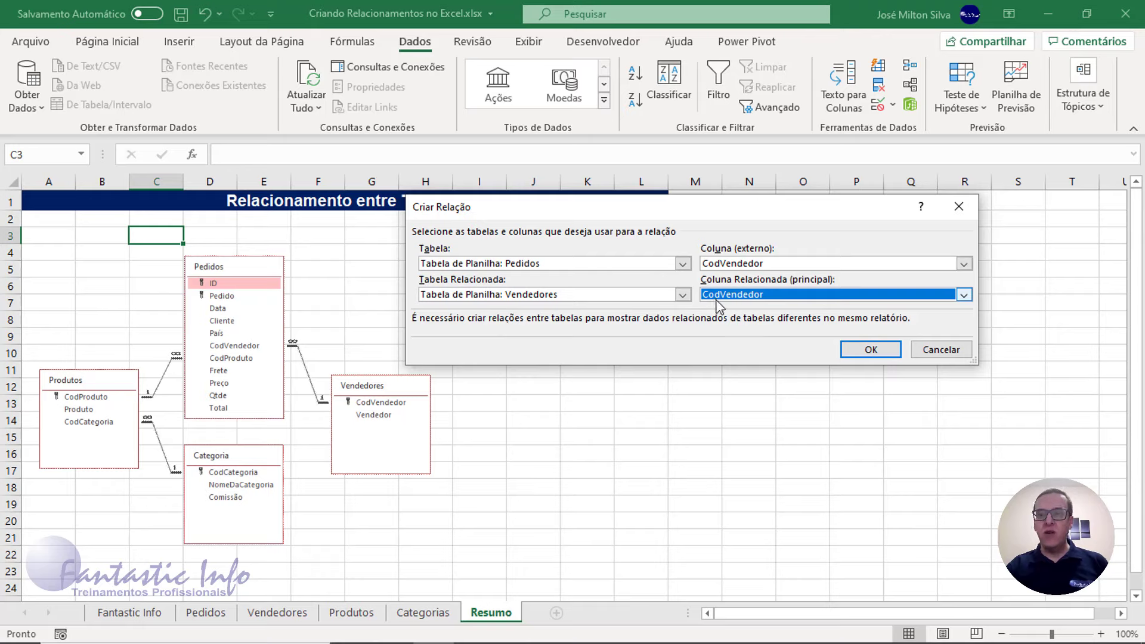
Confirm the Pedidos–Vendedores link, then relate Pedidos CodProduto to Produtos CodProduto.
click(871, 349)
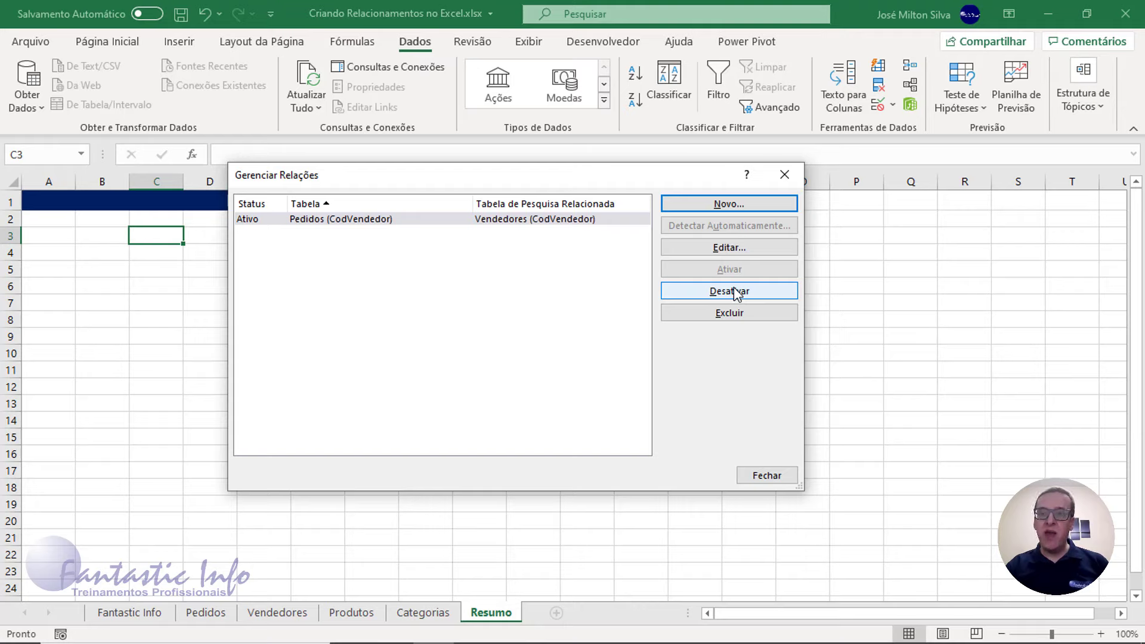
click(720, 206)
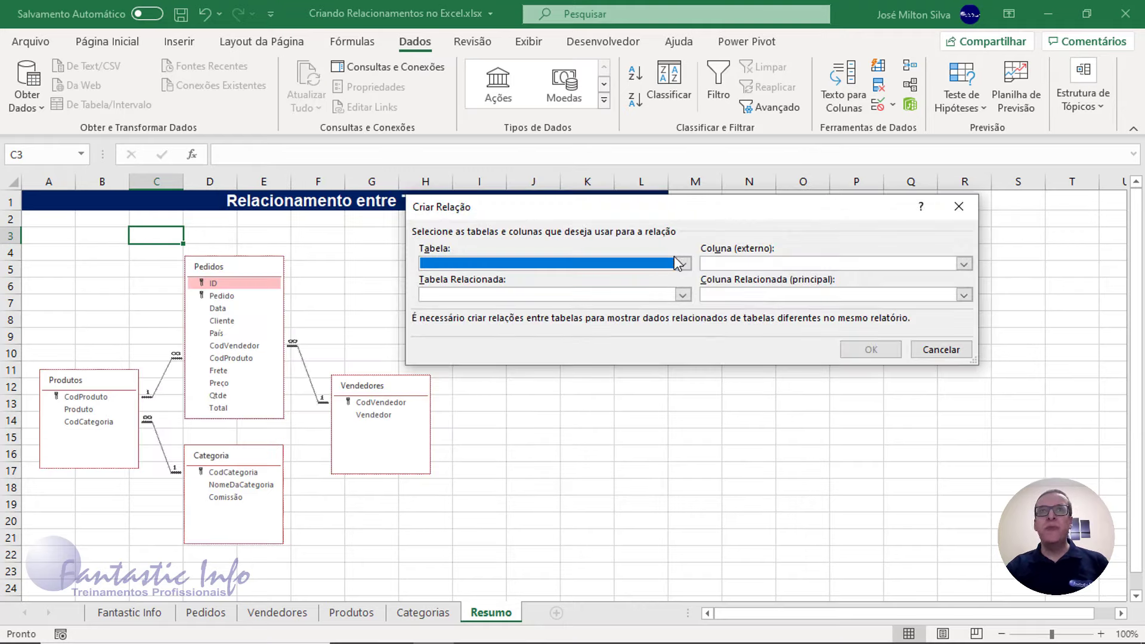
click(682, 264)
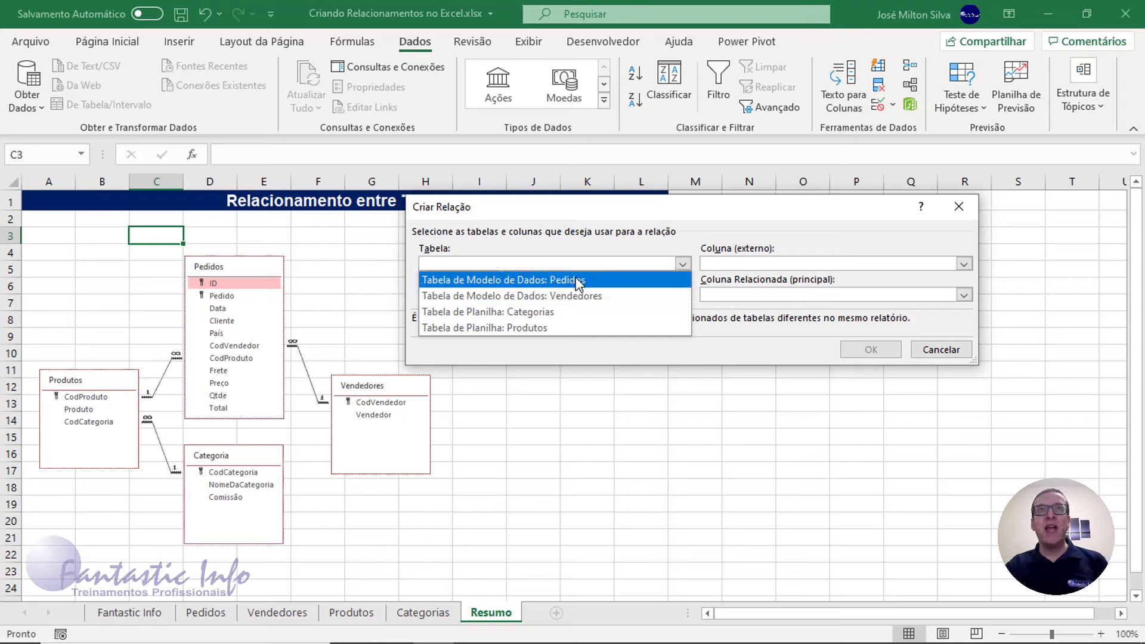
click(582, 288)
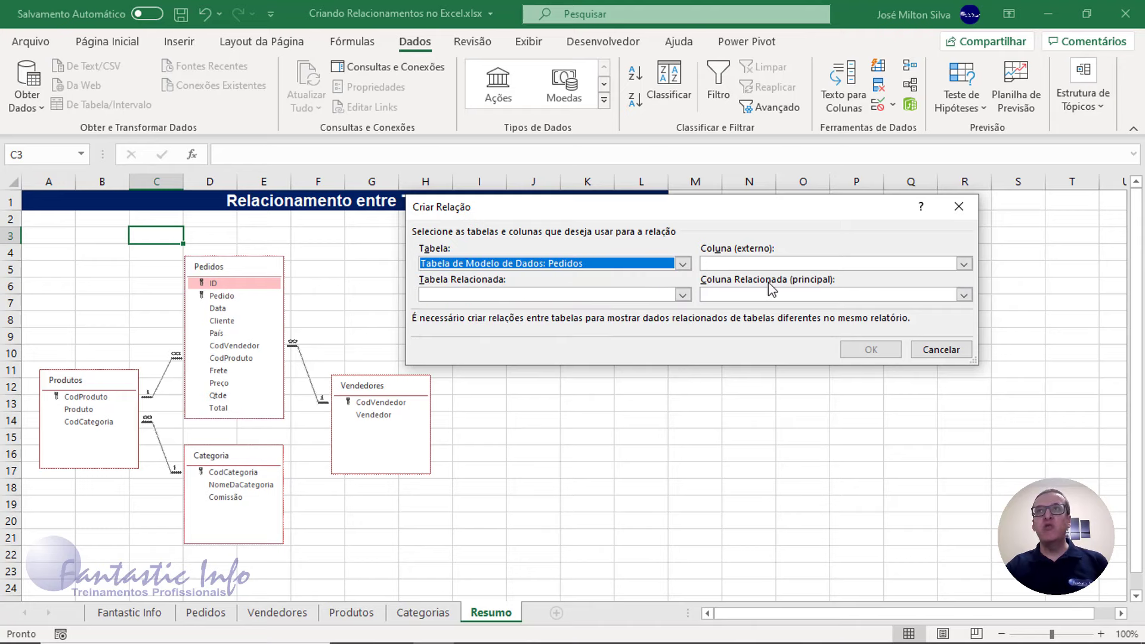
click(964, 264)
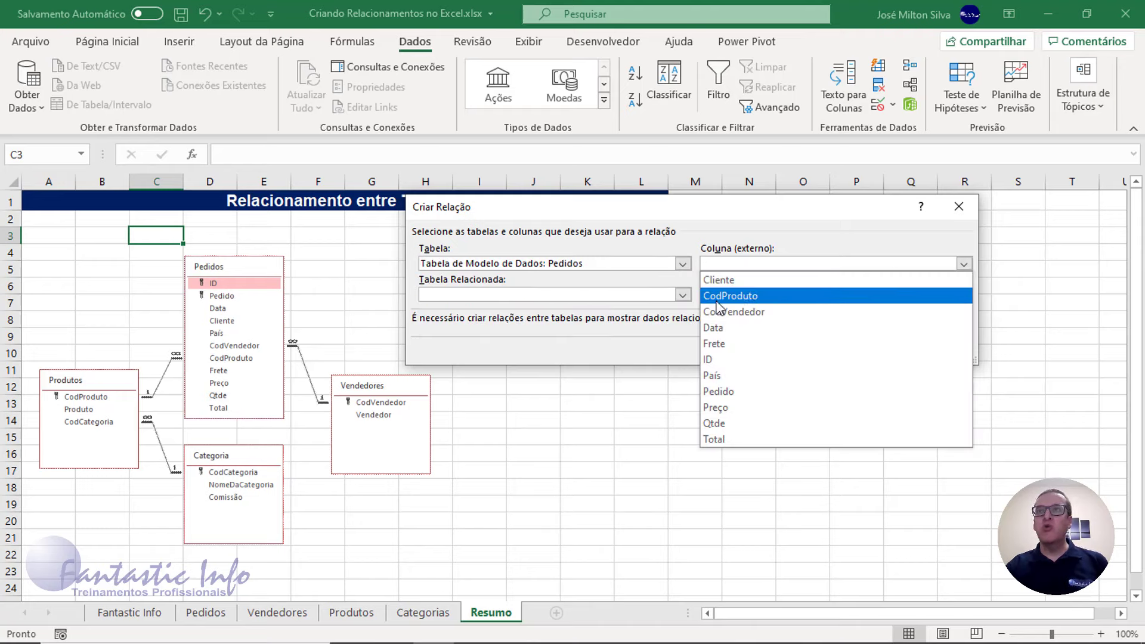
click(734, 296)
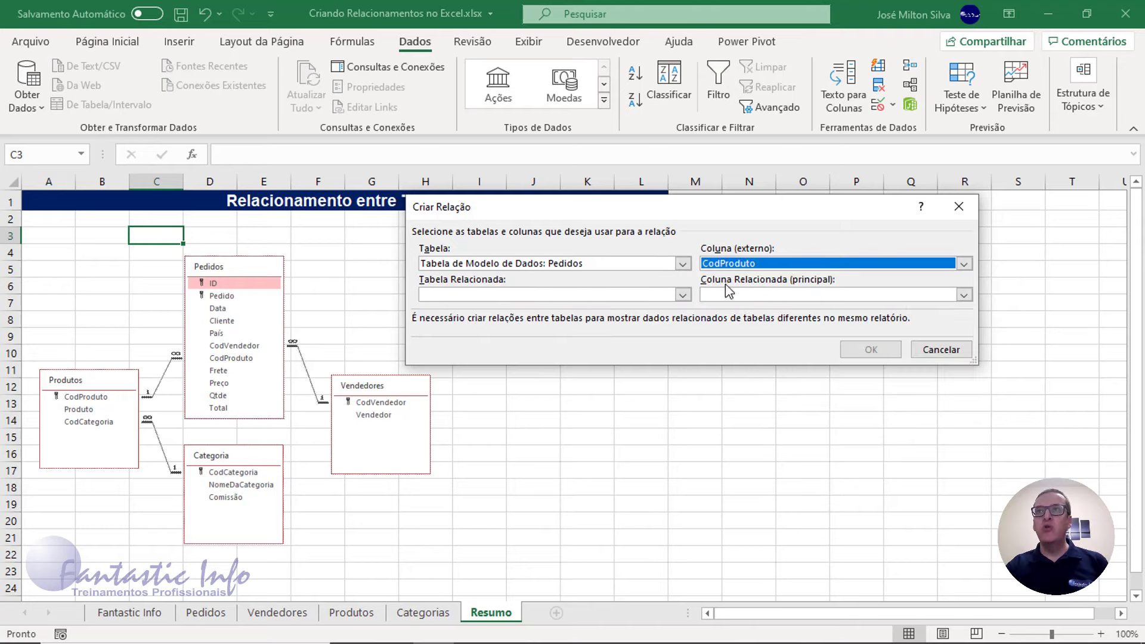
click(682, 294)
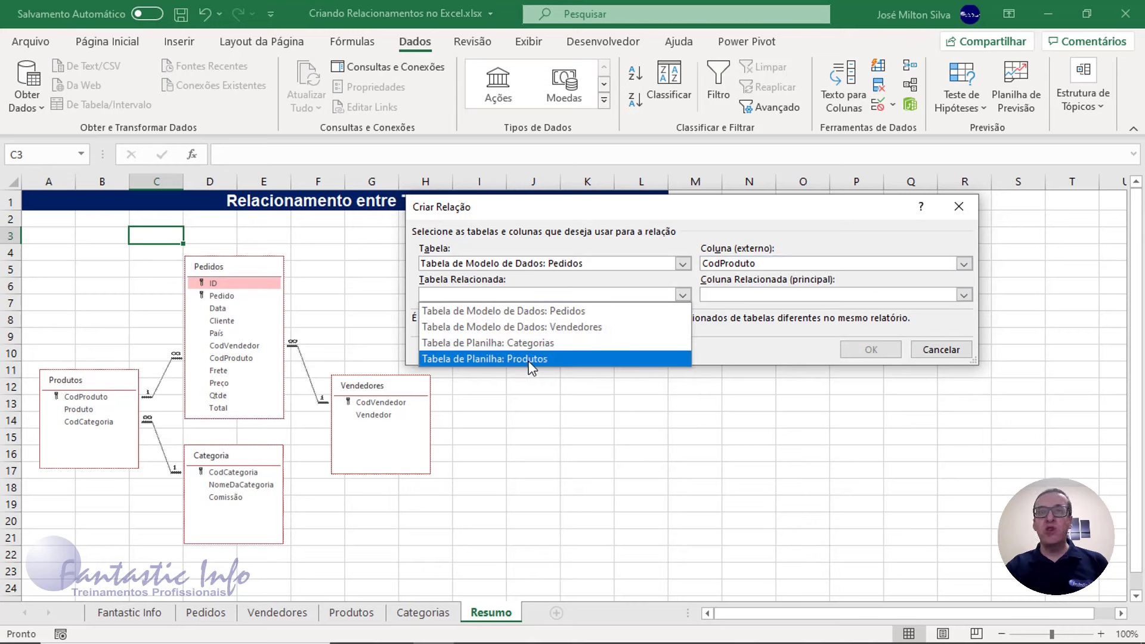
click(507, 360)
click(747, 296)
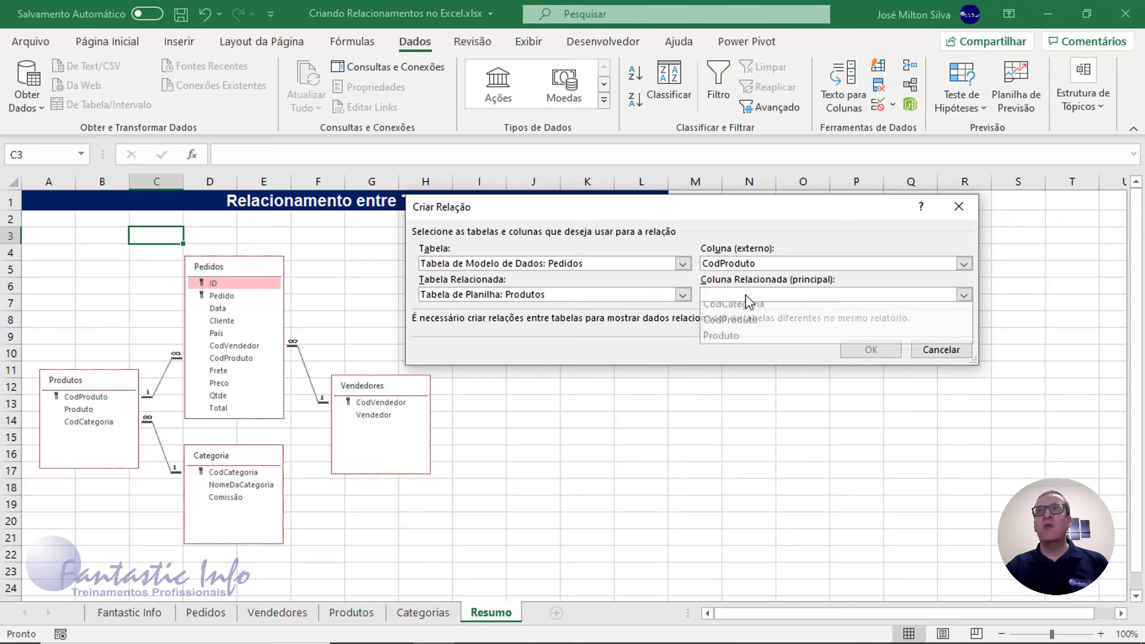
click(748, 332)
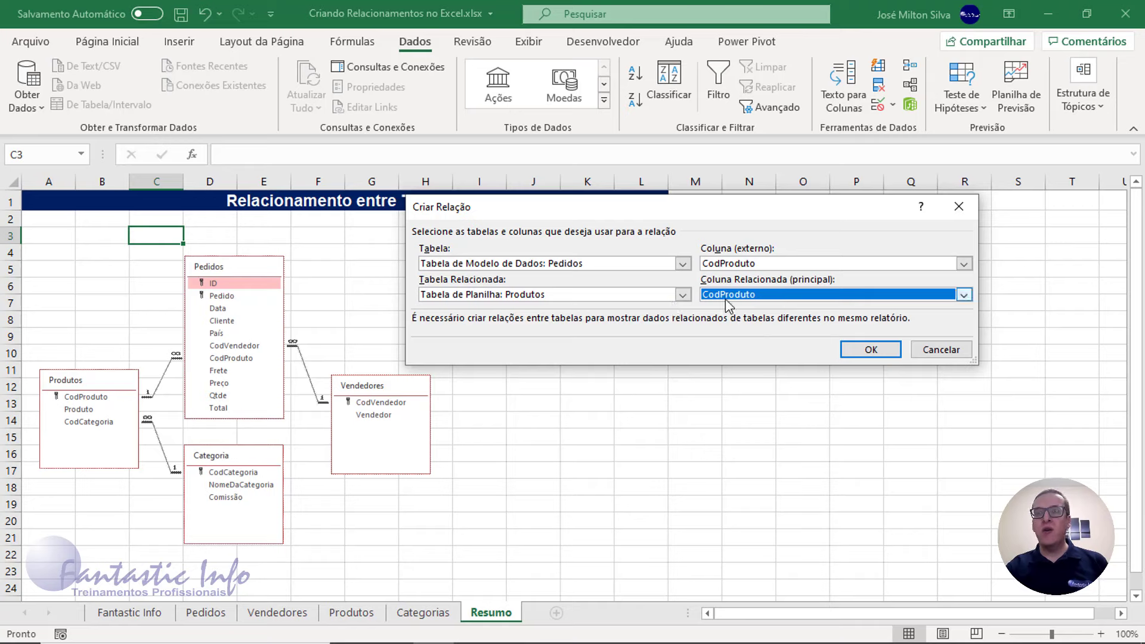
click(874, 352)
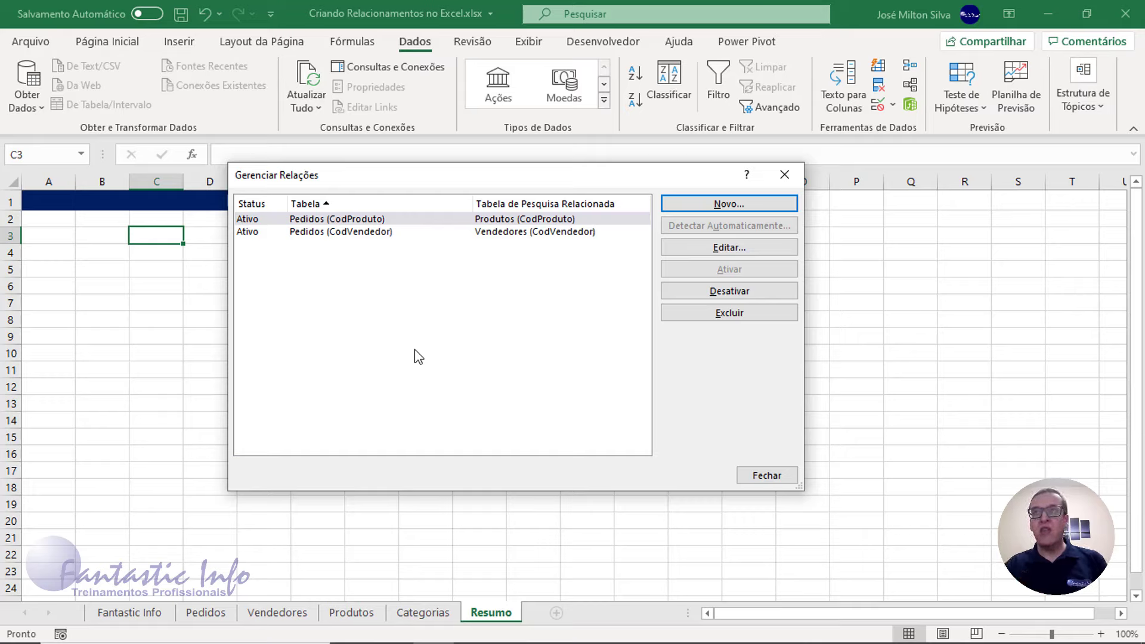
Add a relationship from Produtos CodCategoria to Categorias CodCategoria.
click(729, 206)
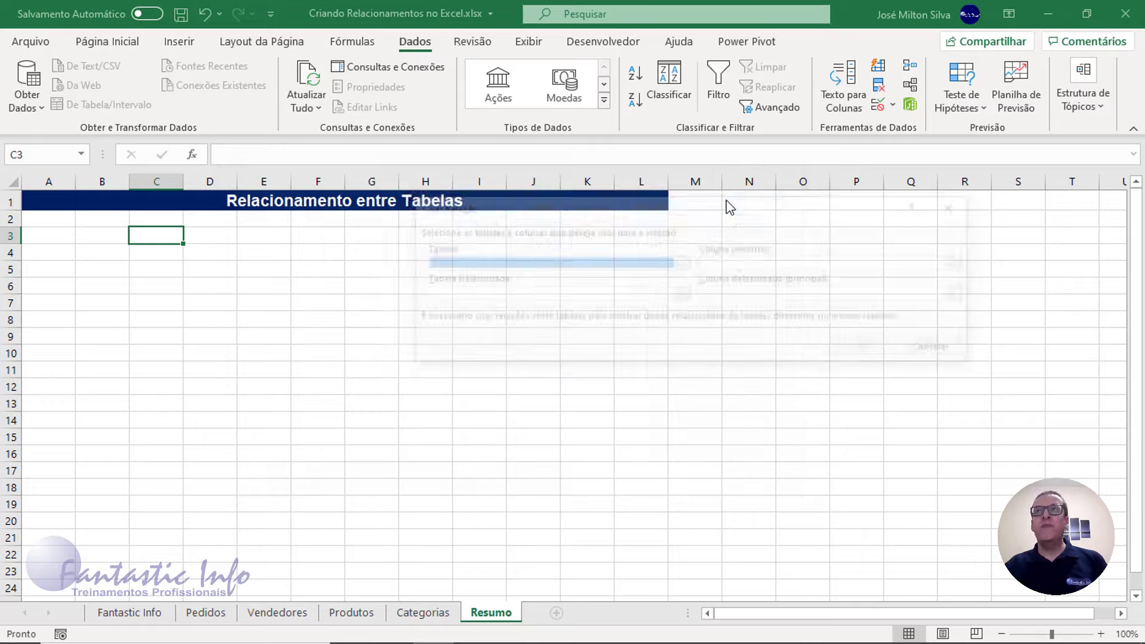
click(683, 264)
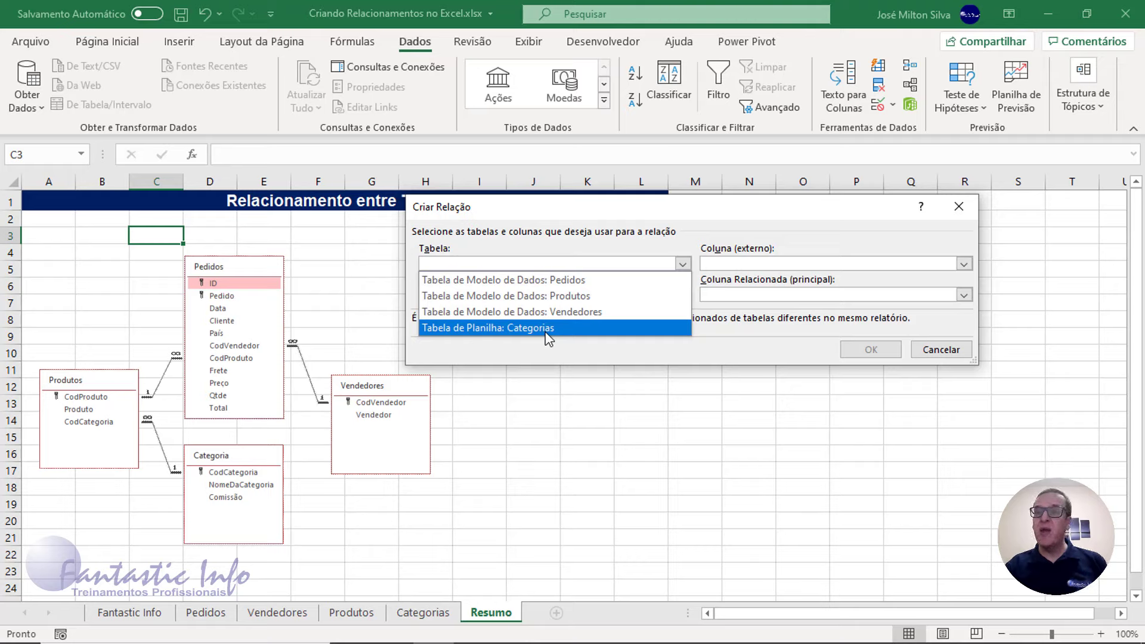
key(Down)
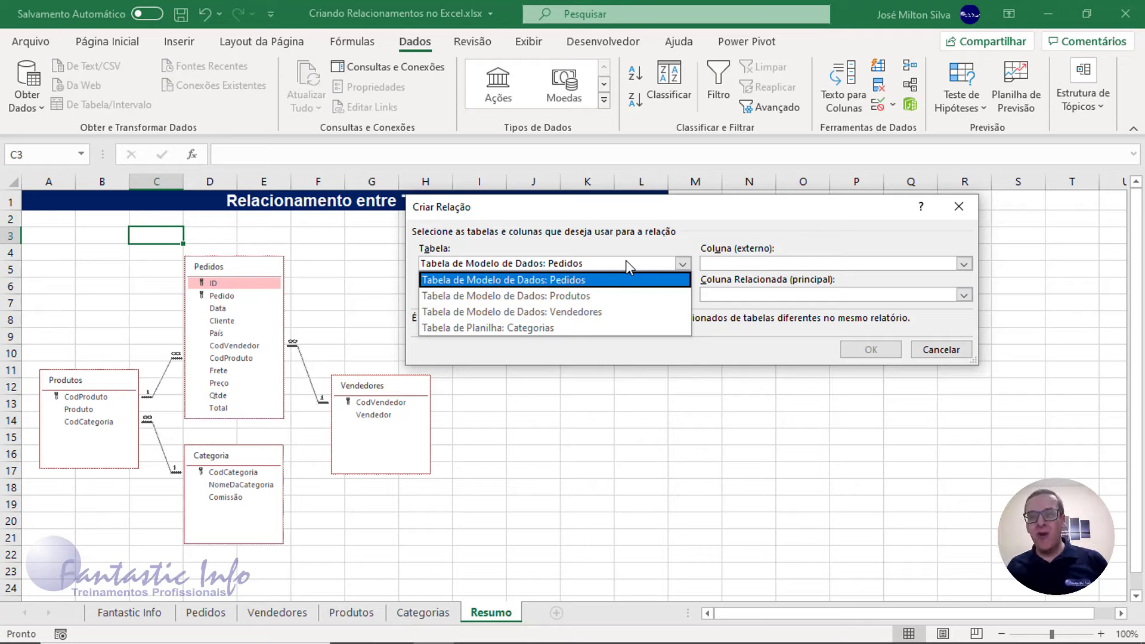
click(610, 296)
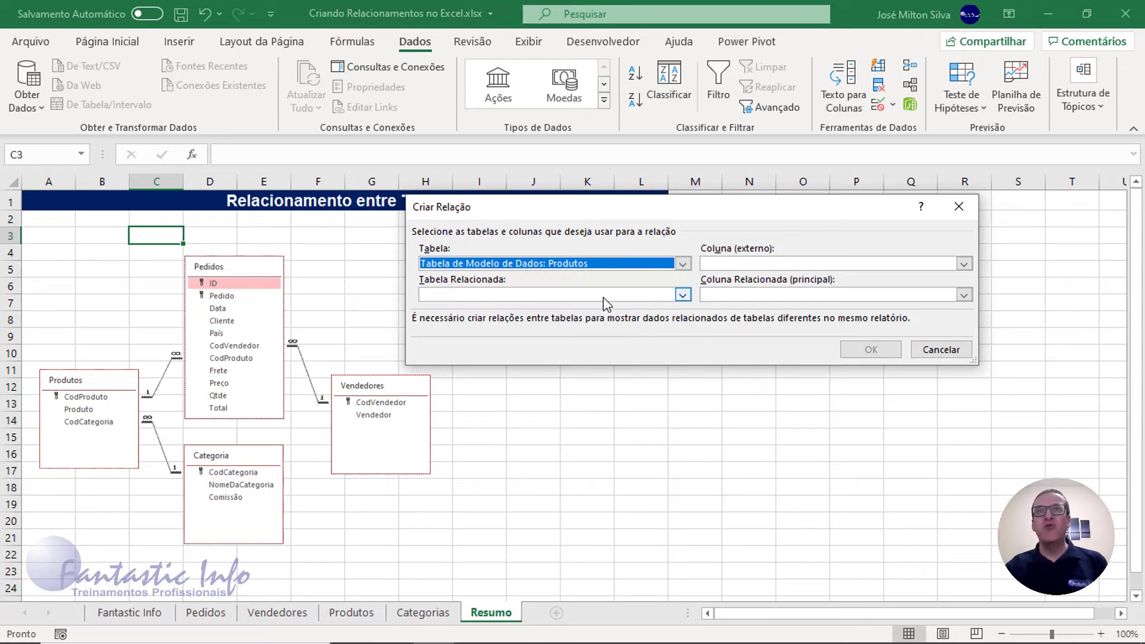
click(746, 263)
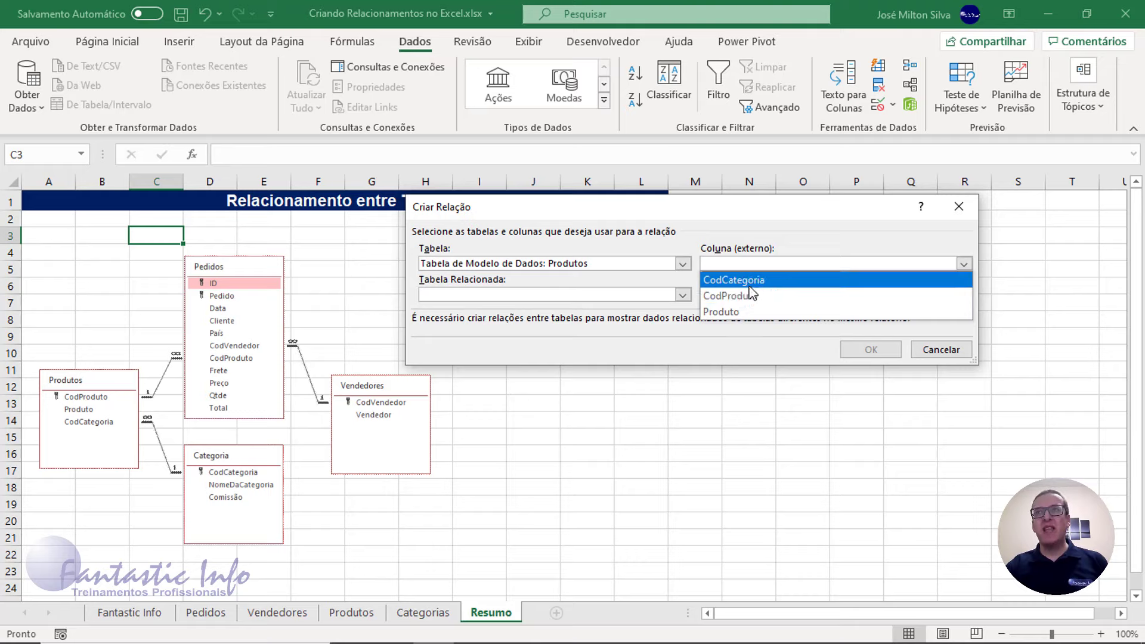
click(743, 280)
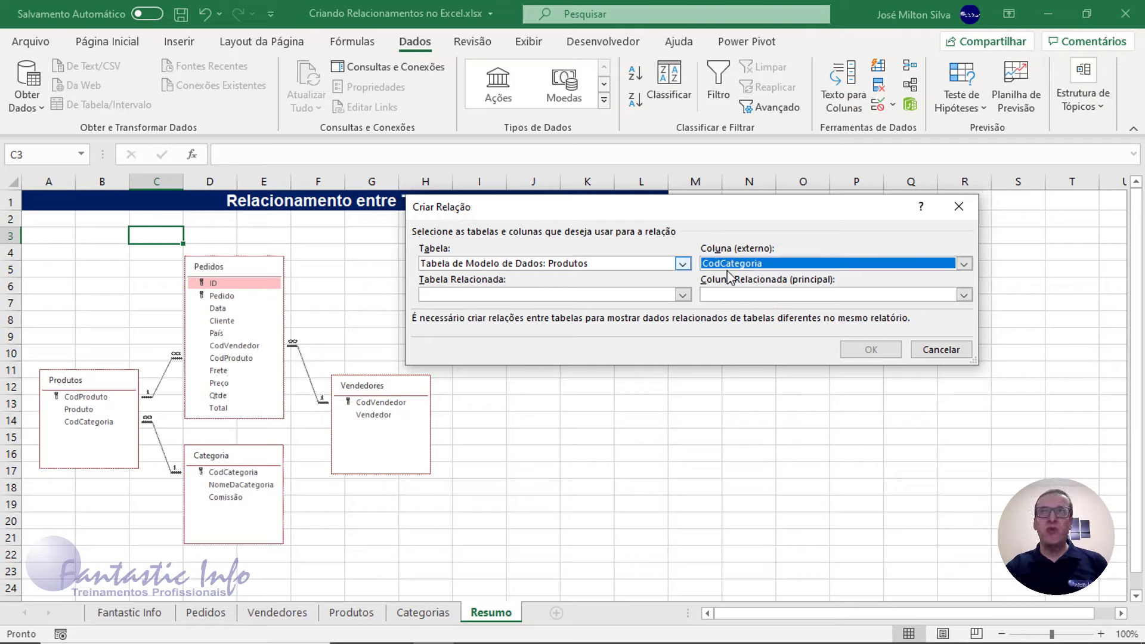
click(682, 294)
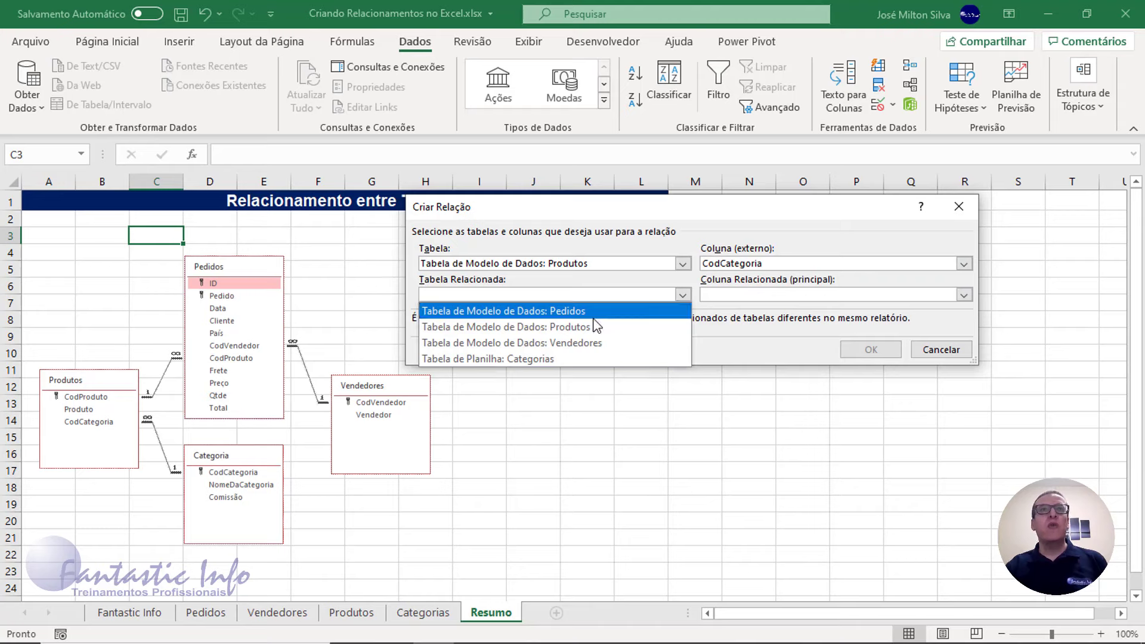
click(540, 359)
click(726, 296)
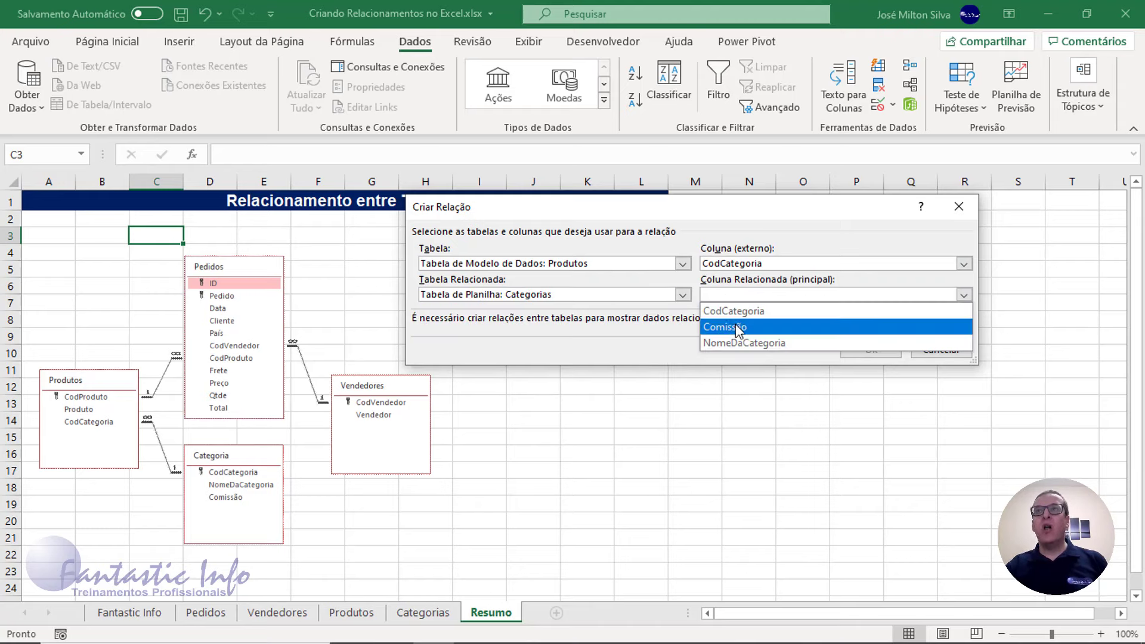
click(763, 310)
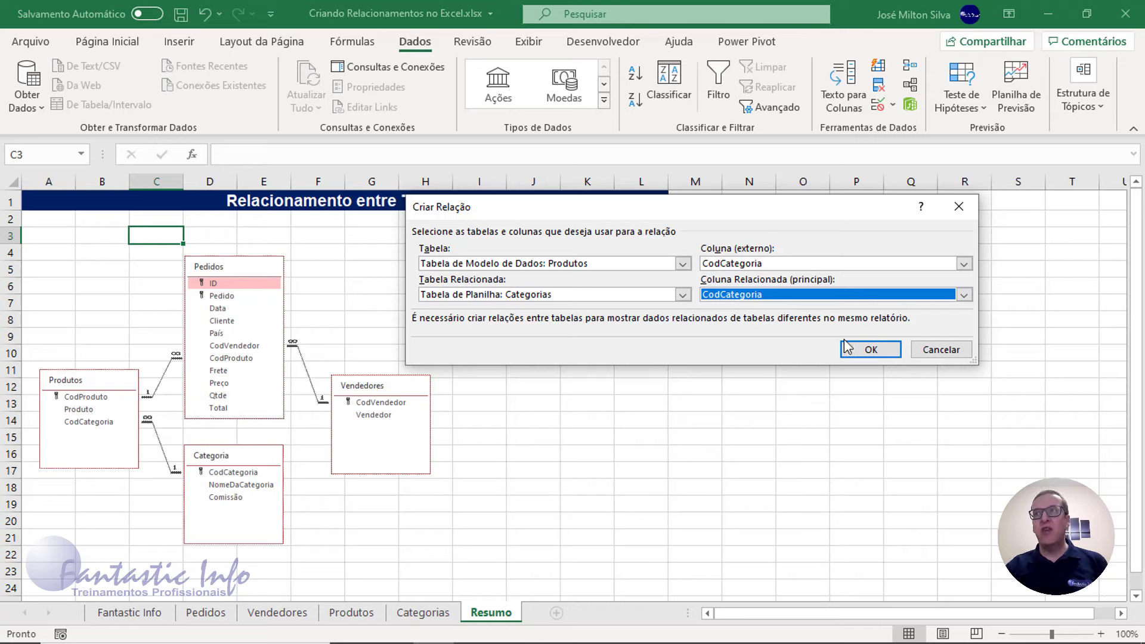
click(857, 350)
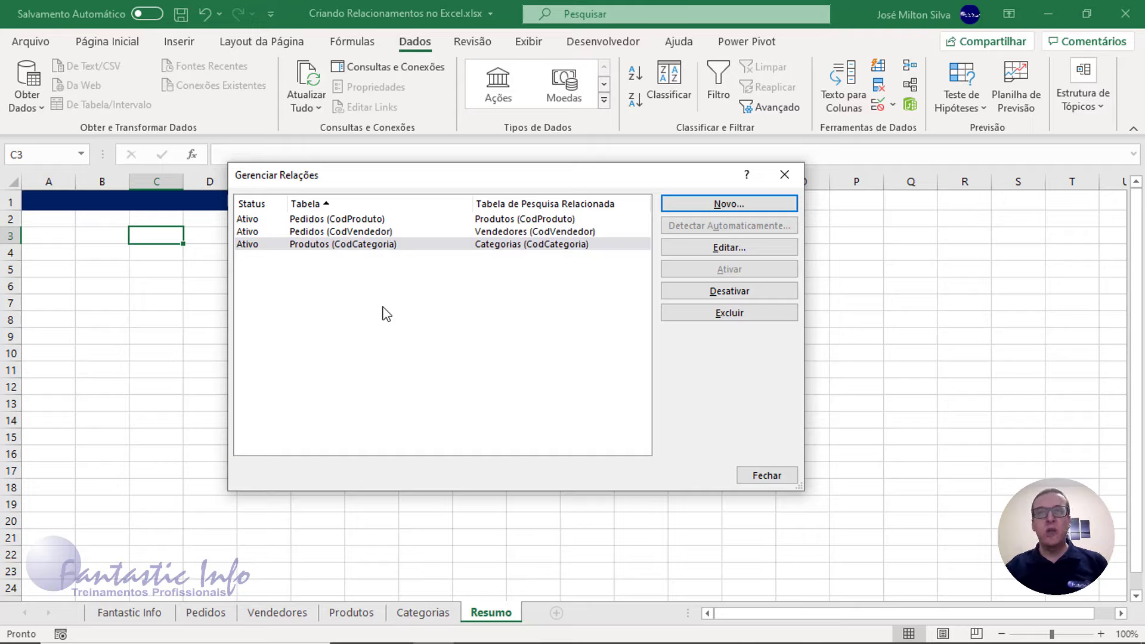
click(358, 232)
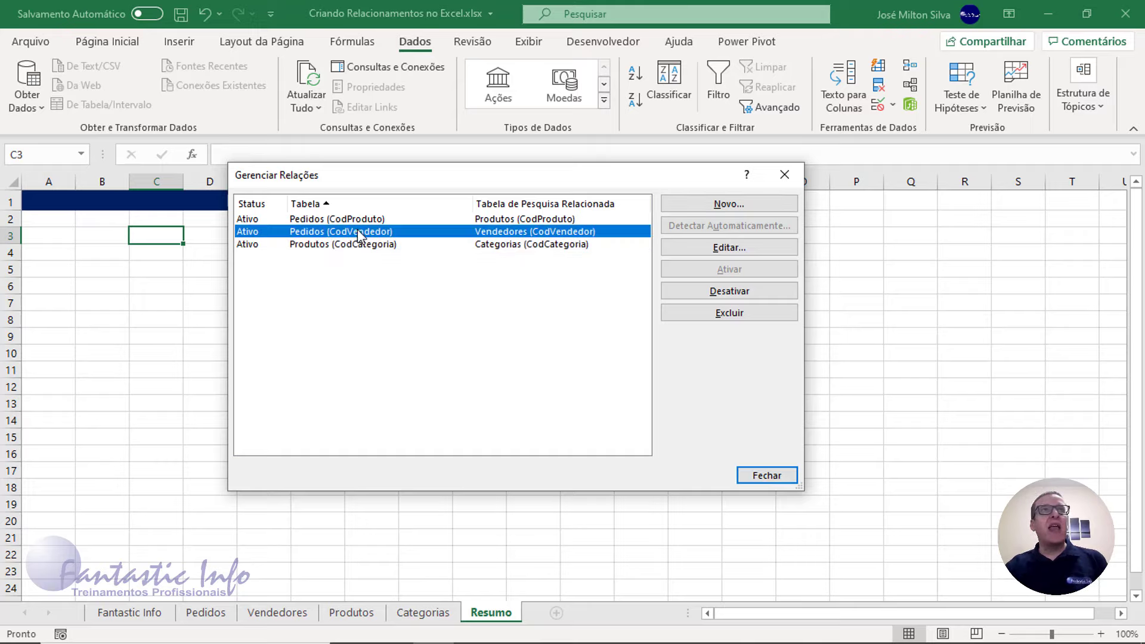
click(739, 251)
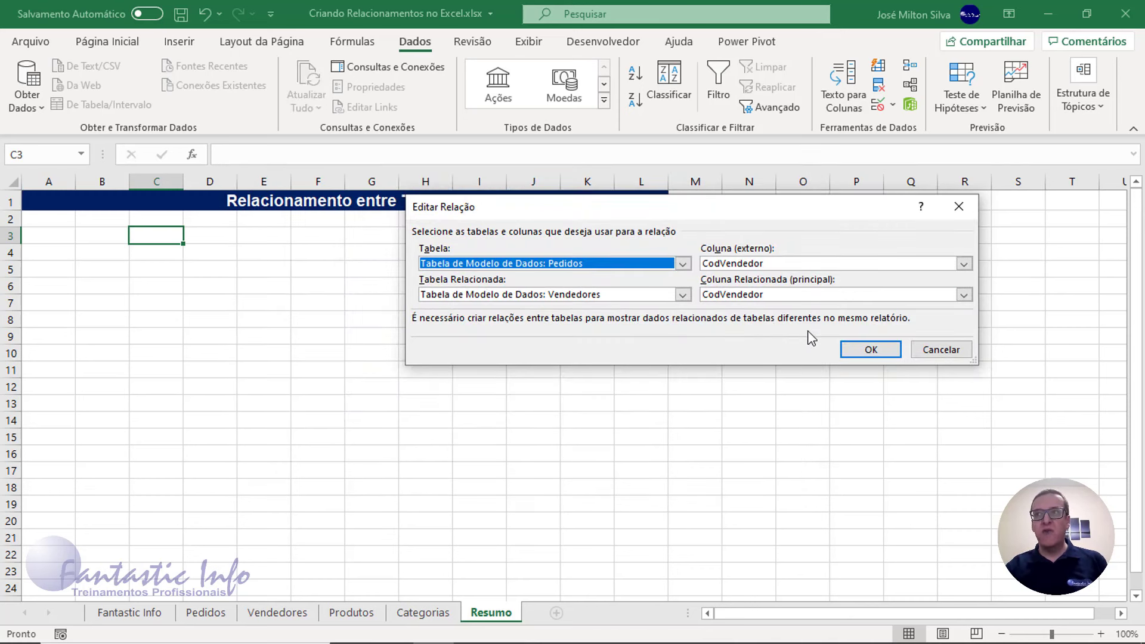
click(868, 352)
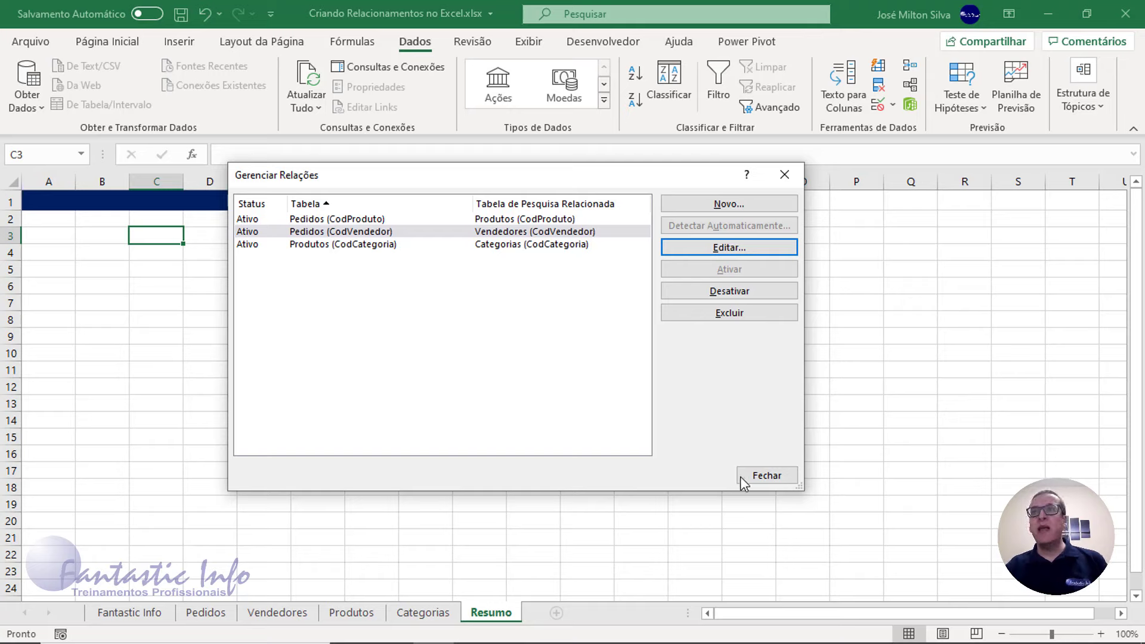
Close Gerenciar Relações, returning to the Resumo sheet with three relationships defined.
click(763, 479)
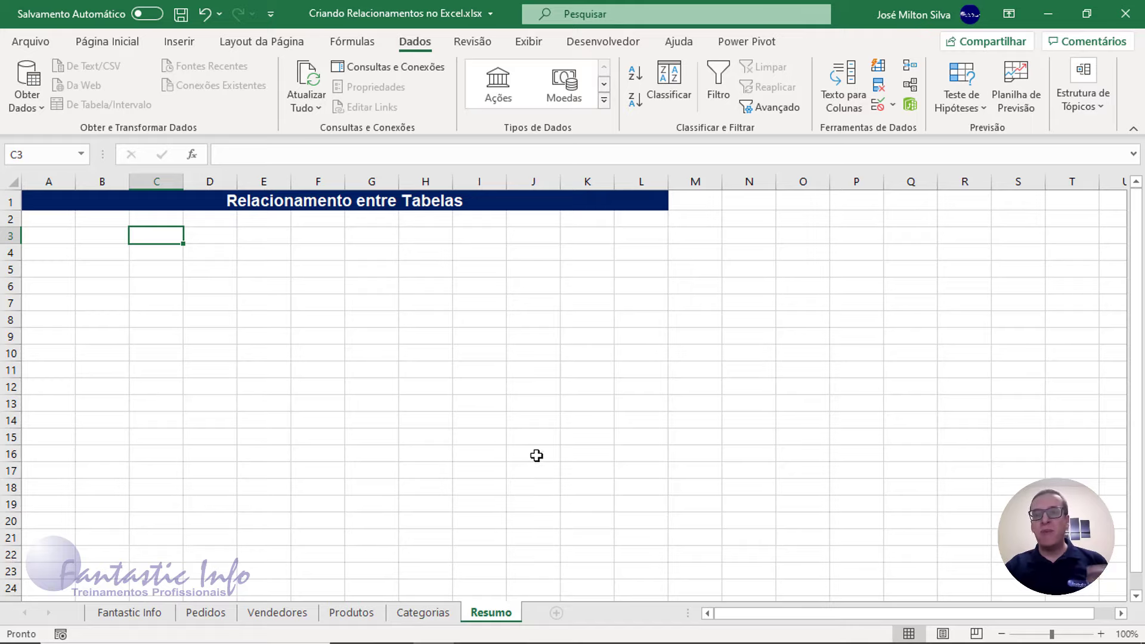
click(911, 90)
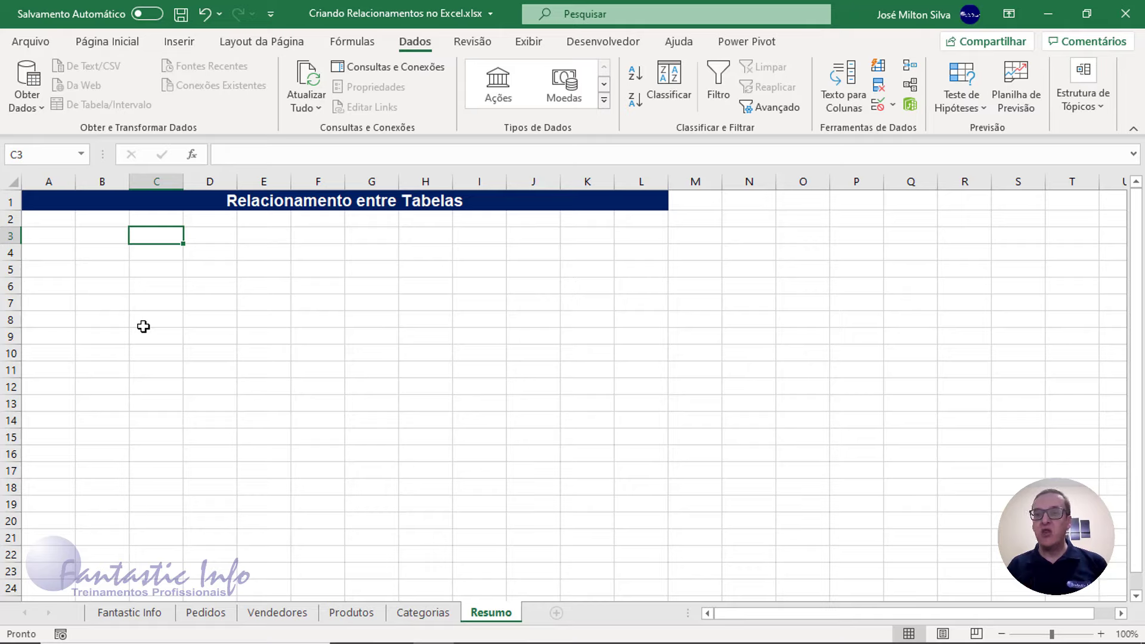
Start a Tabela Dinâmica using the workbook's Data Model, placed at Resumo!$C$3.
click(185, 49)
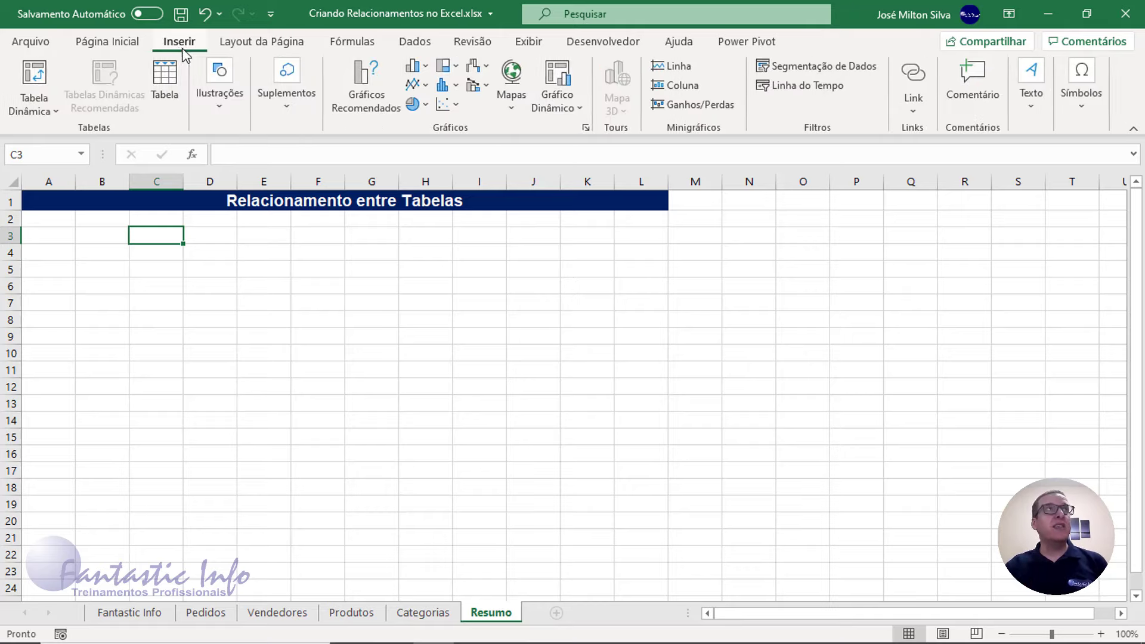
click(33, 90)
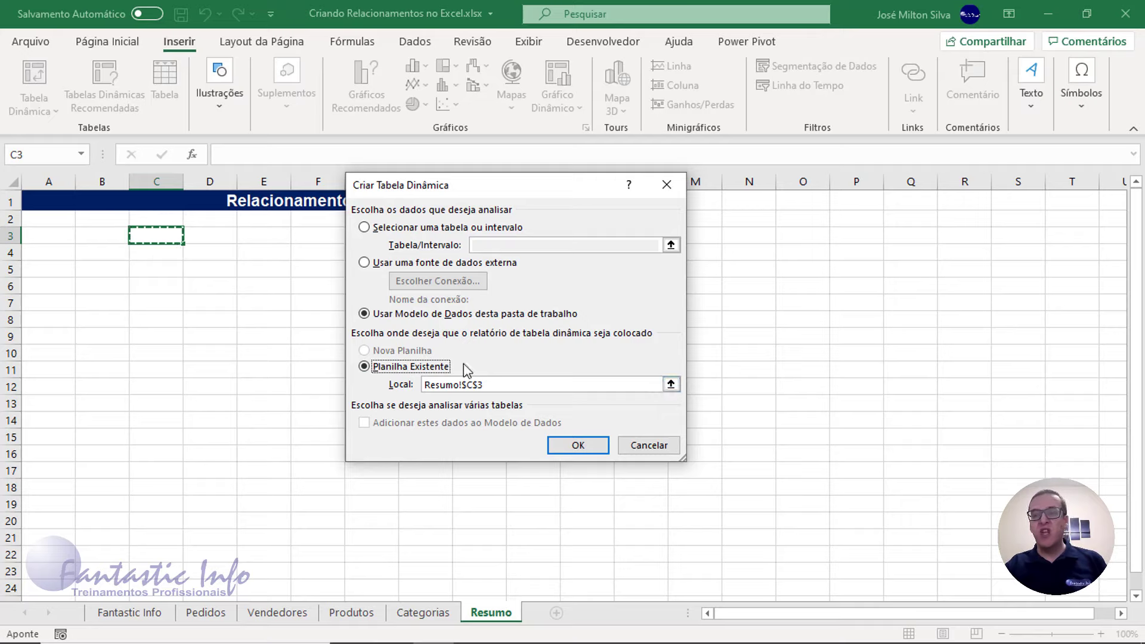
Confirm Criar Tabela Dinâmica to insert the empty Tabela dinâmica1 at C3.
click(578, 447)
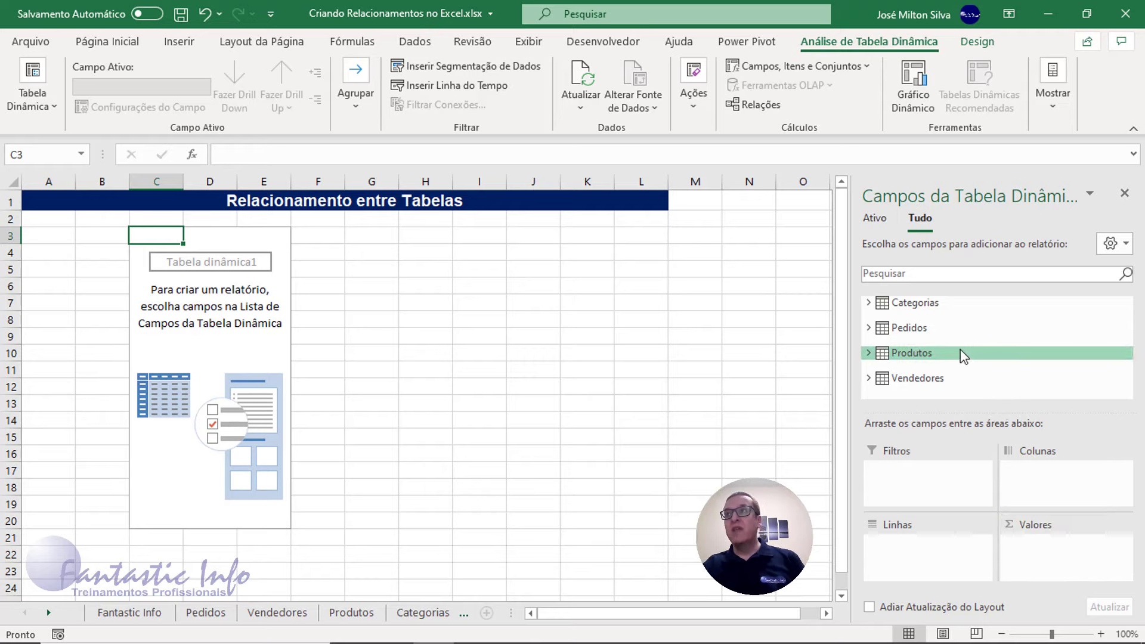
Expand Pedidos in the field list and put País in Linhas.
click(869, 331)
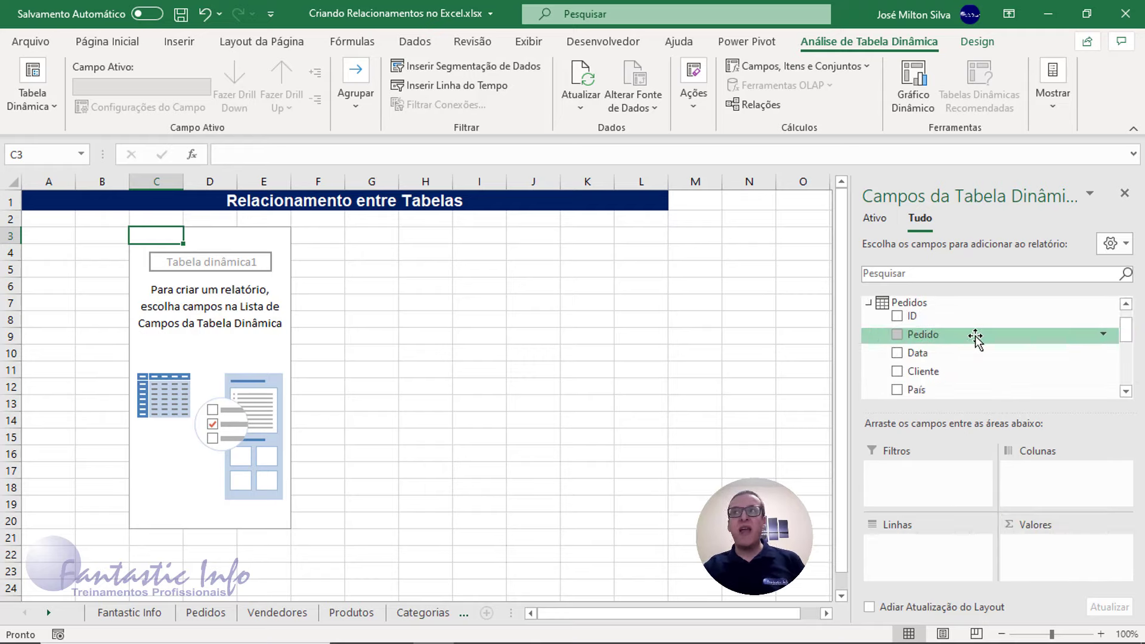
scroll(979, 337, down, 1)
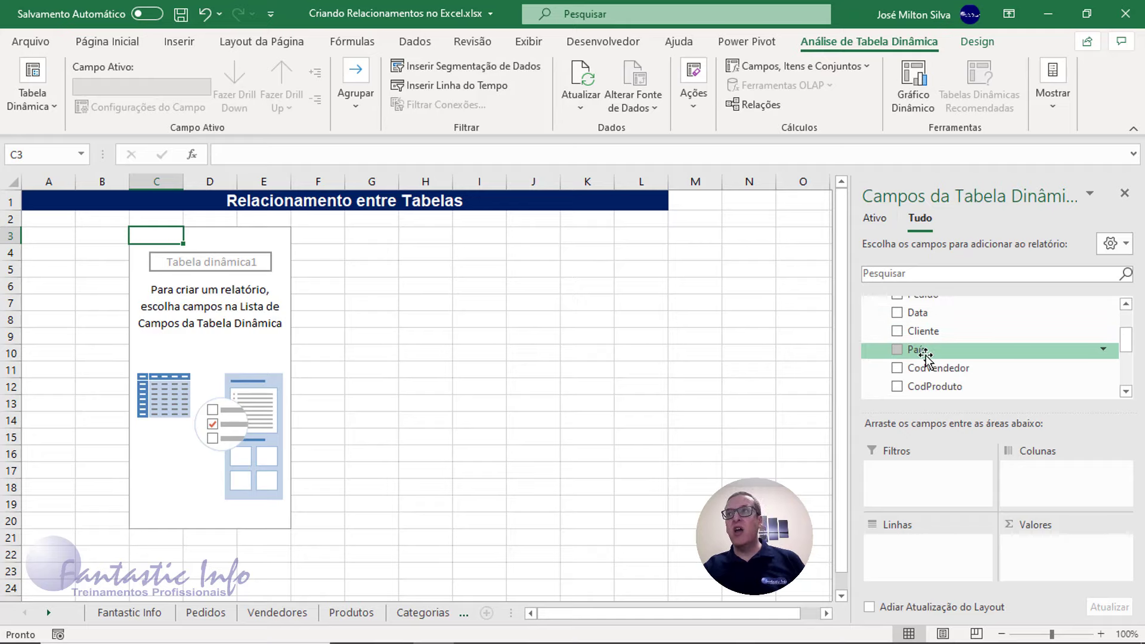
drag(934, 353, 913, 555)
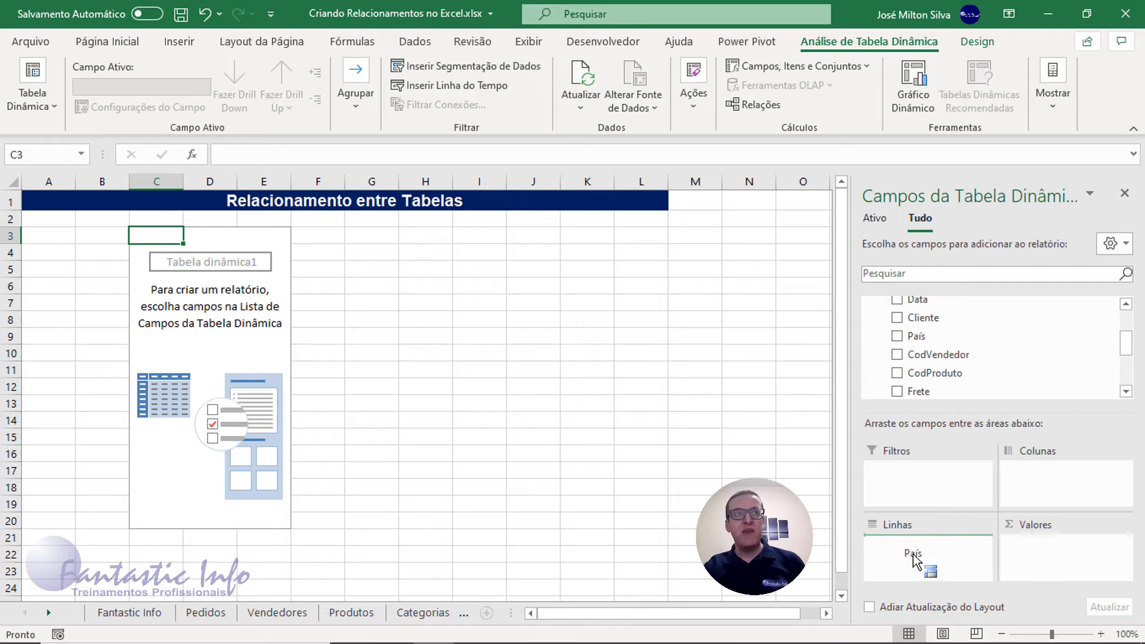
drag(914, 556, 913, 556)
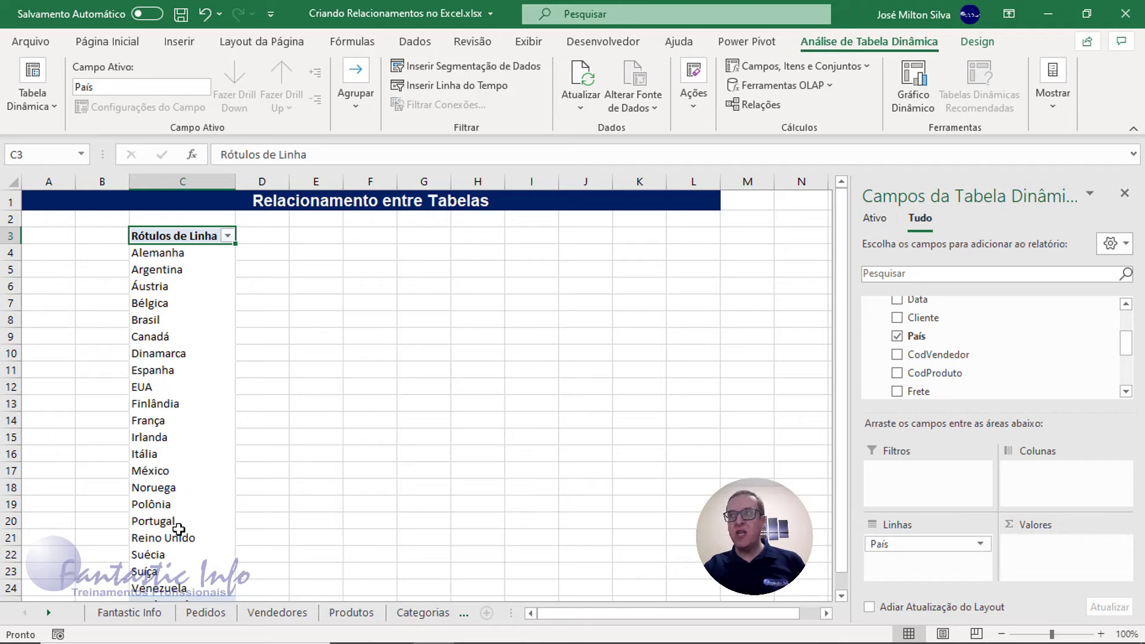
Add Pedidos Total to Valores as Soma de Total per country.
click(1126, 393)
click(1126, 394)
click(1126, 393)
click(1127, 393)
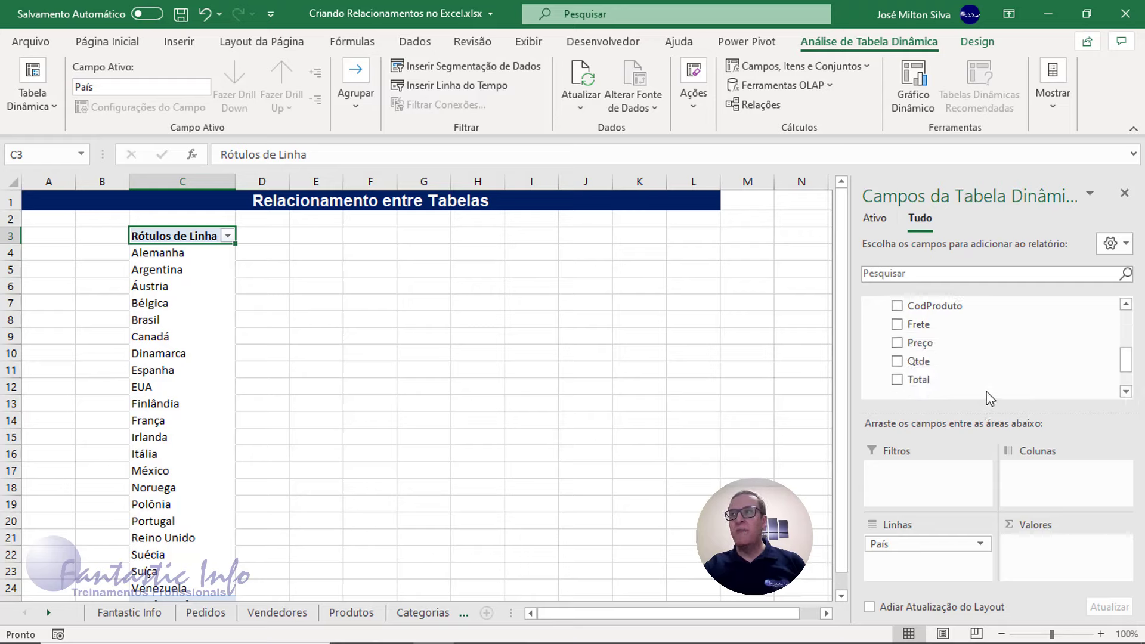
drag(929, 382, 1041, 558)
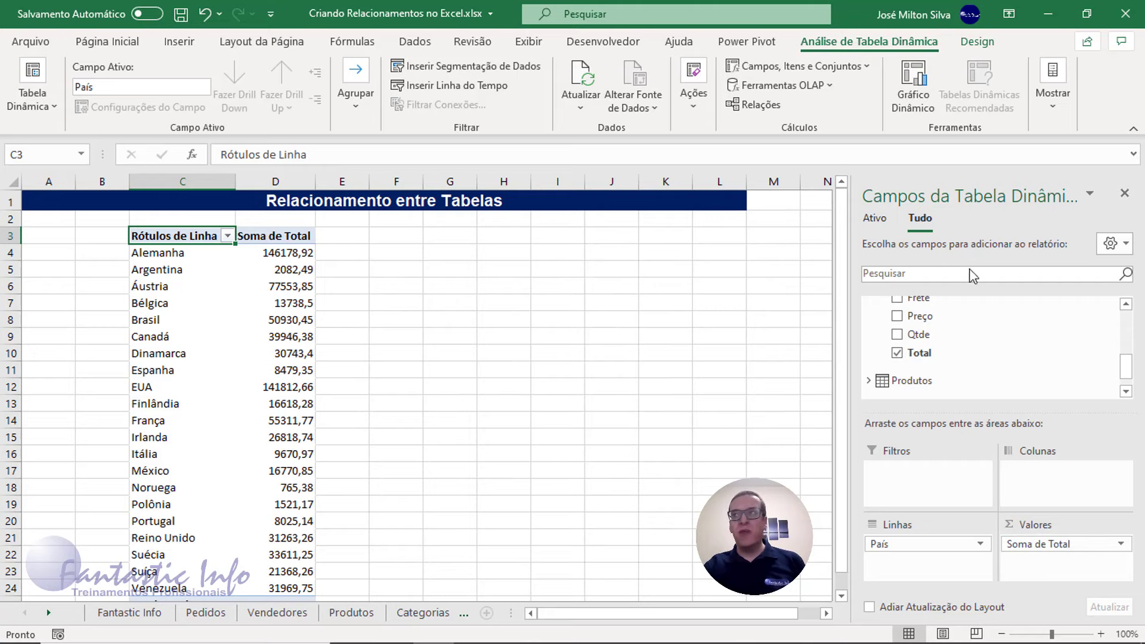
scroll(951, 334, up, 1)
scroll(951, 334, up, 1)
scroll(951, 334, up, 1)
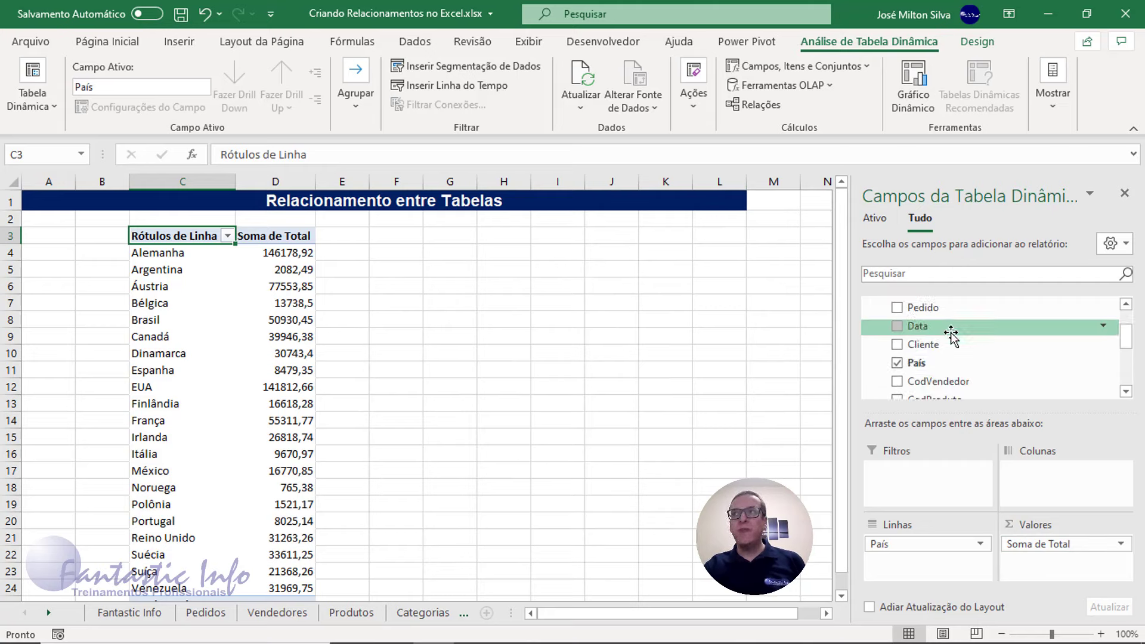
scroll(951, 334, up, 1)
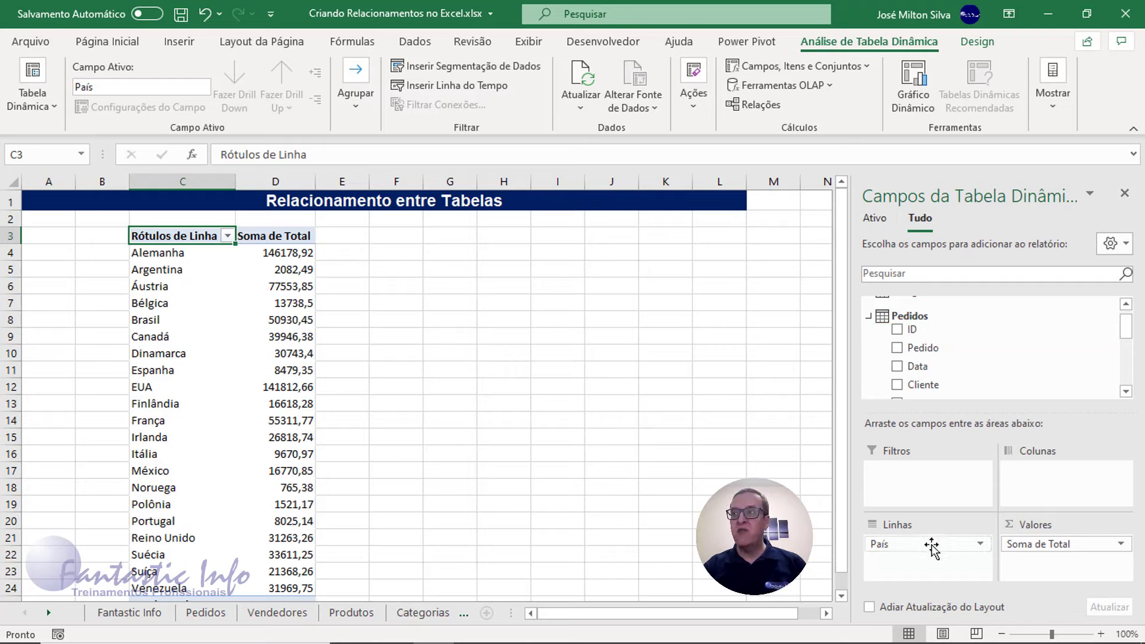
Remove País and Soma de Total, then list Pedidos CodVendedor codes 1–9 as rows.
drag(931, 548, 784, 458)
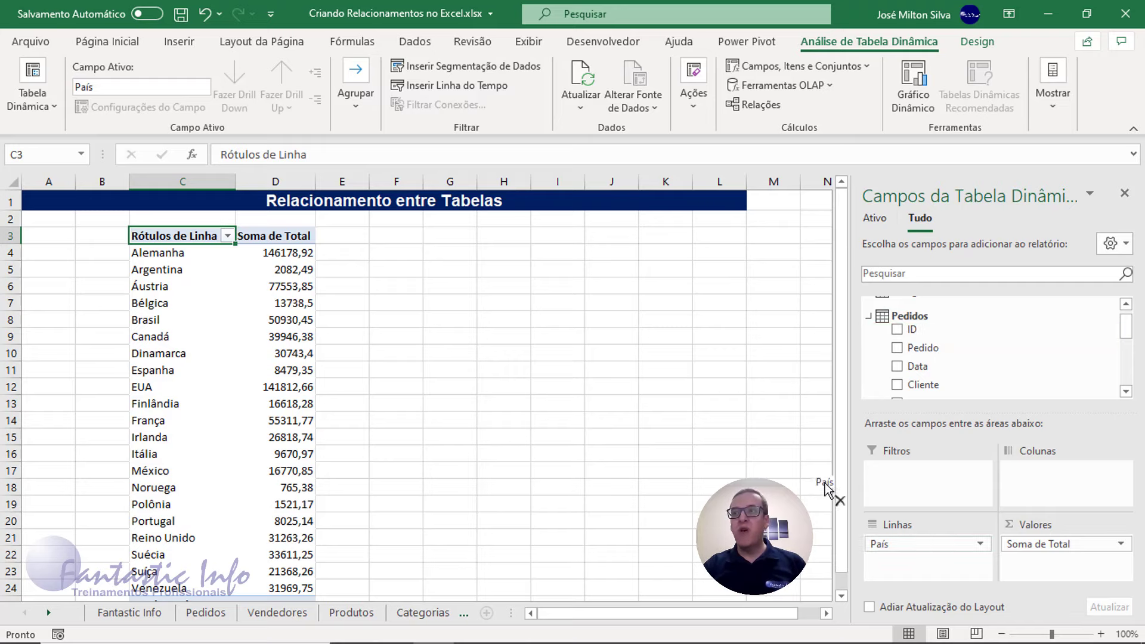
drag(1071, 544, 775, 439)
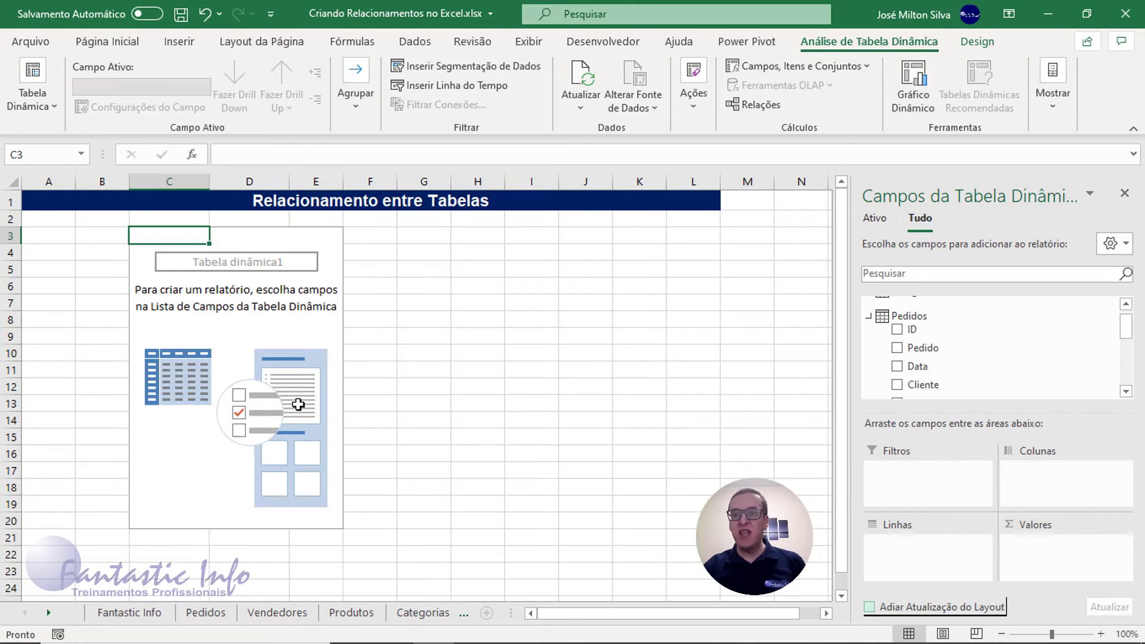
click(869, 316)
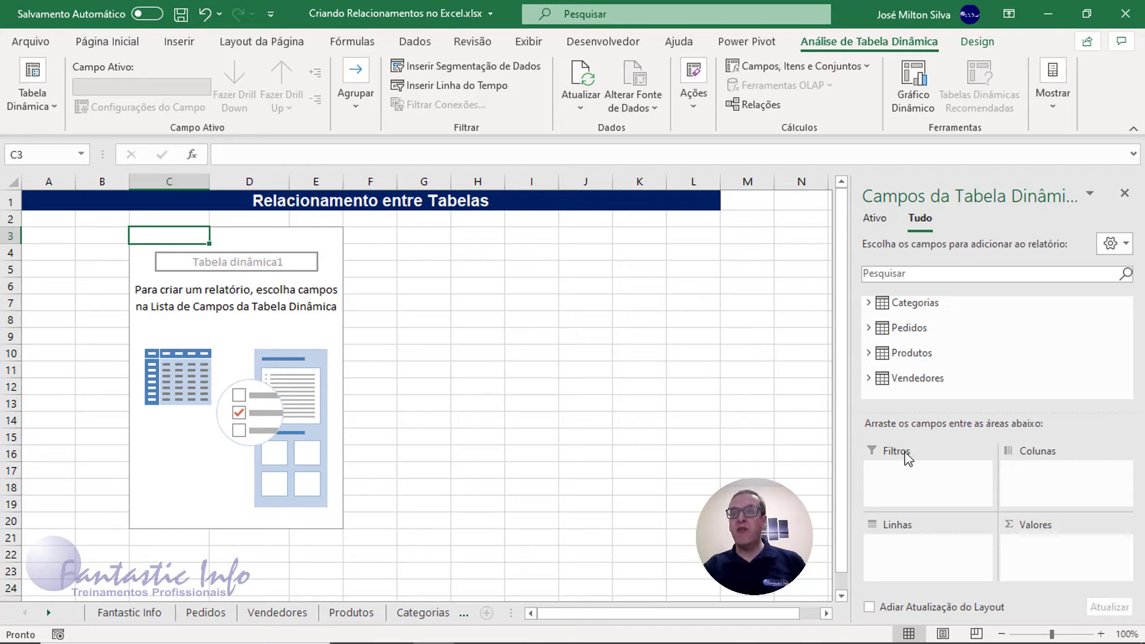
click(869, 328)
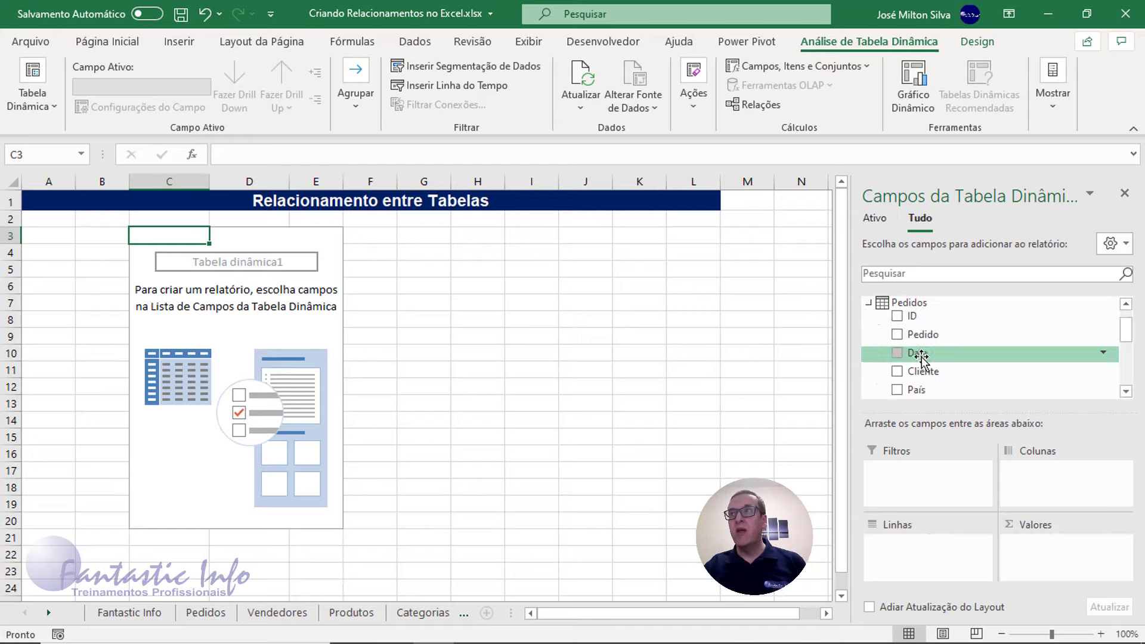
scroll(919, 355, down, 1)
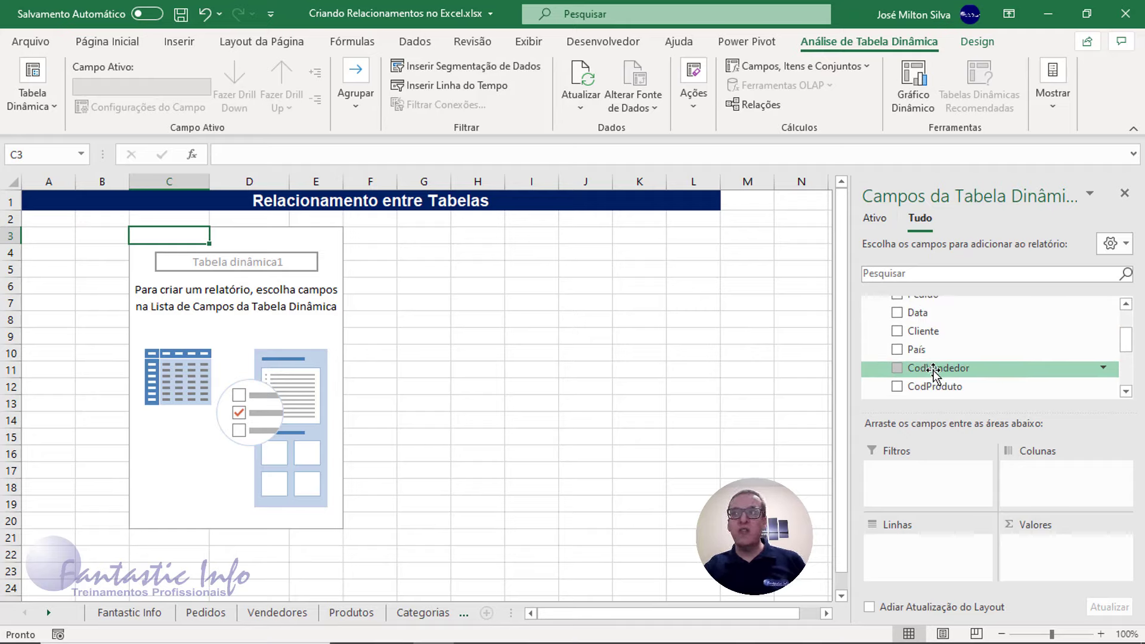
drag(933, 374, 926, 564)
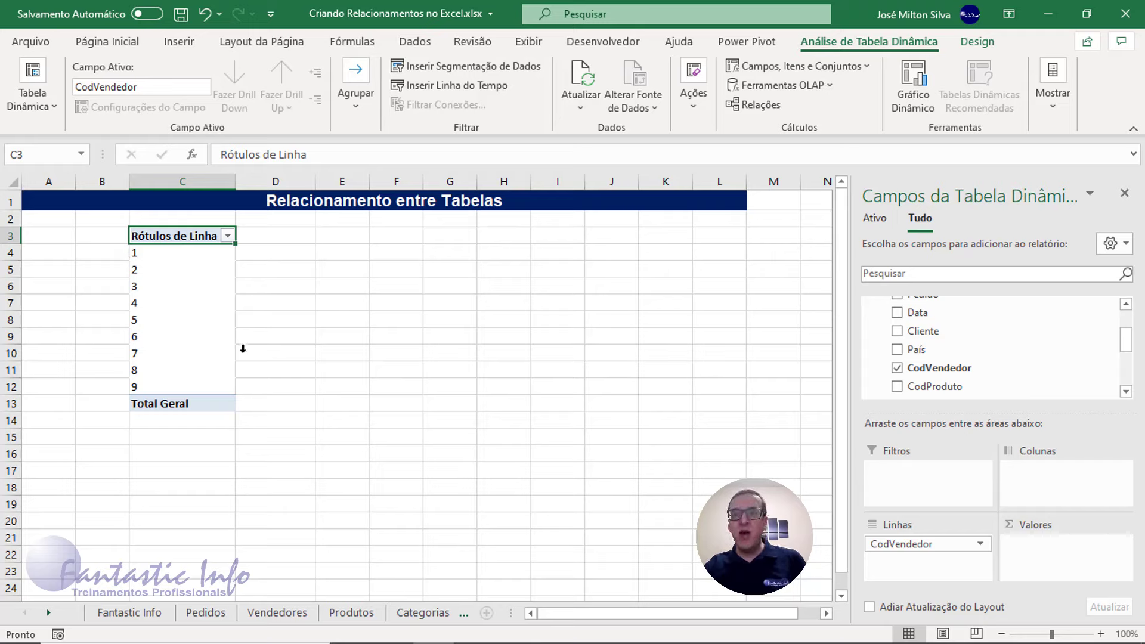
Uncheck CodVendedor to empty the pivot and expand the Vendedores table's fields.
click(897, 368)
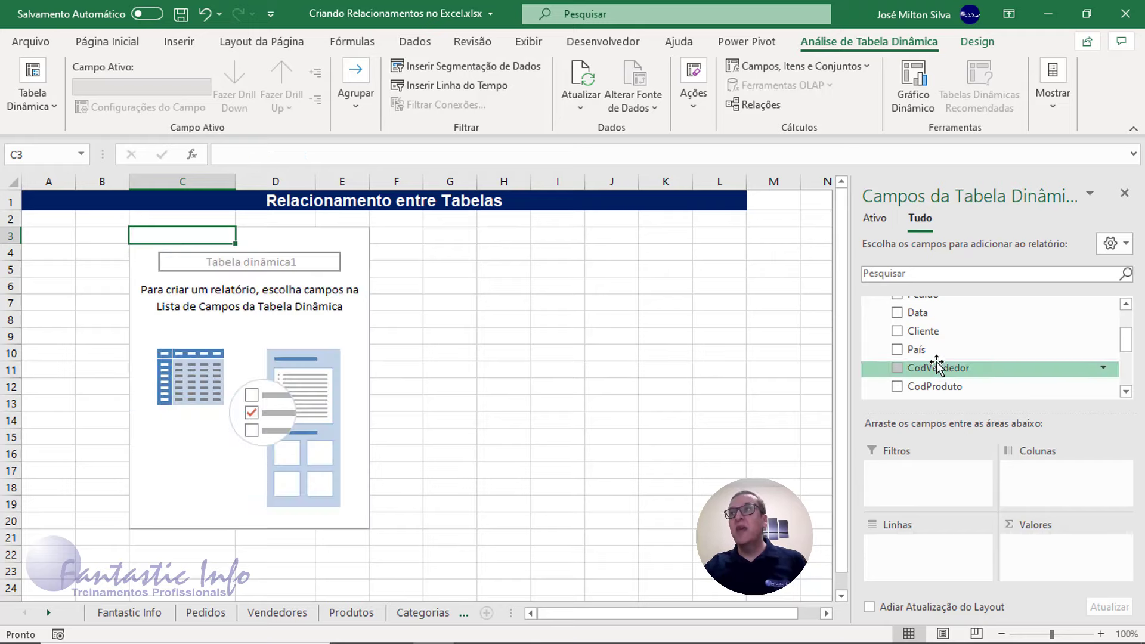
scroll(936, 353, up, 2)
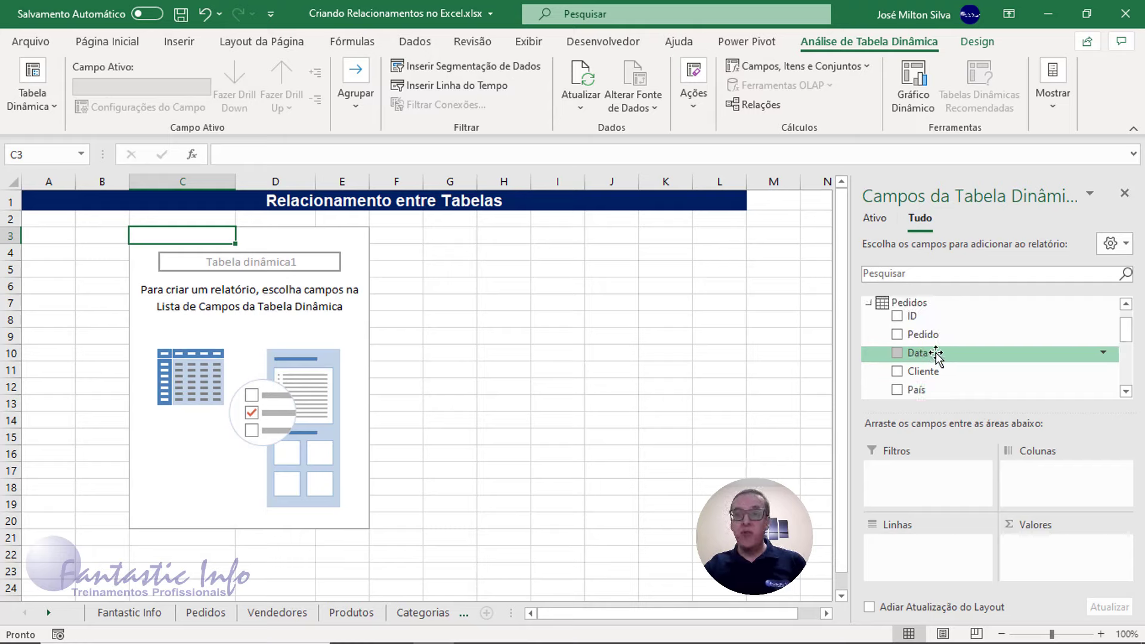
scroll(936, 353, down, 1)
scroll(934, 355, down, 1)
scroll(934, 355, down, 1)
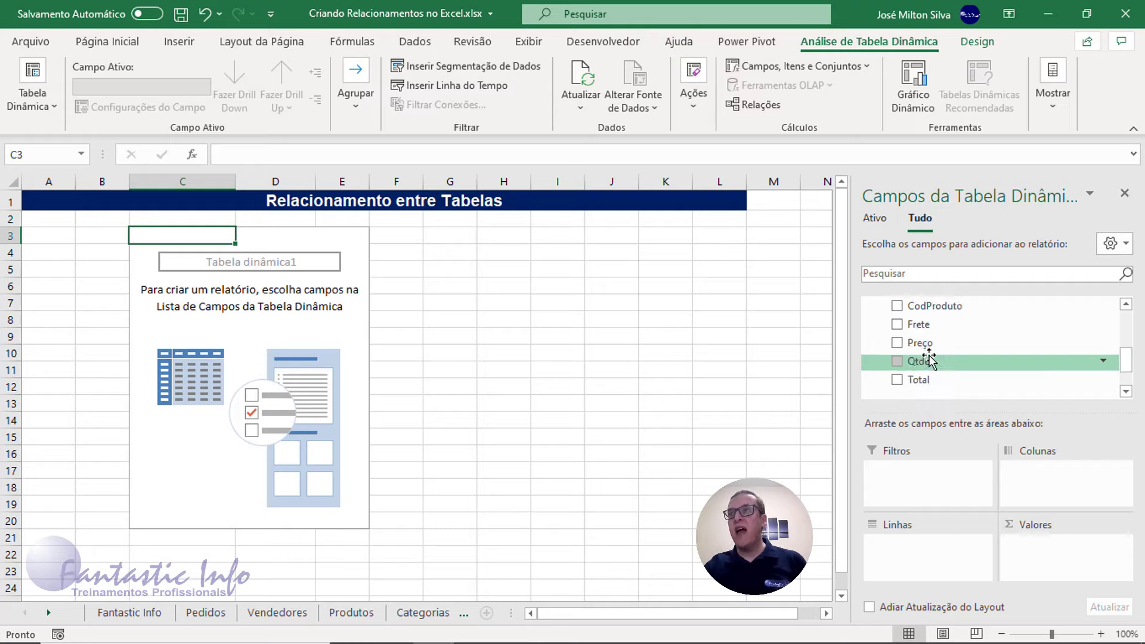
scroll(931, 358, down, 1)
scroll(912, 370, down, 1)
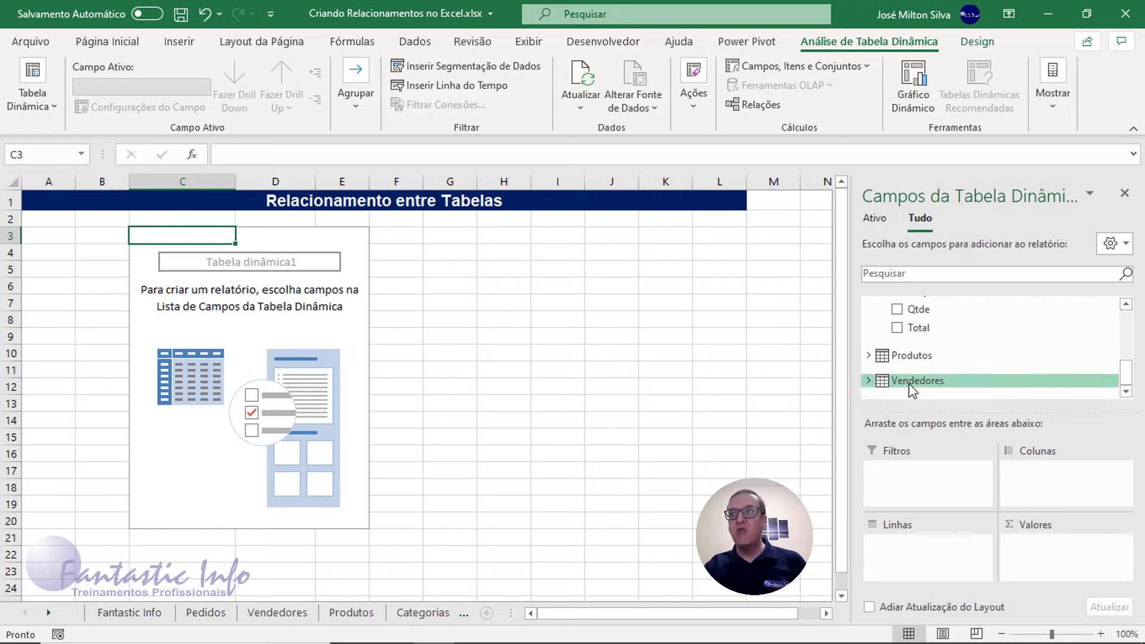
click(911, 389)
click(869, 381)
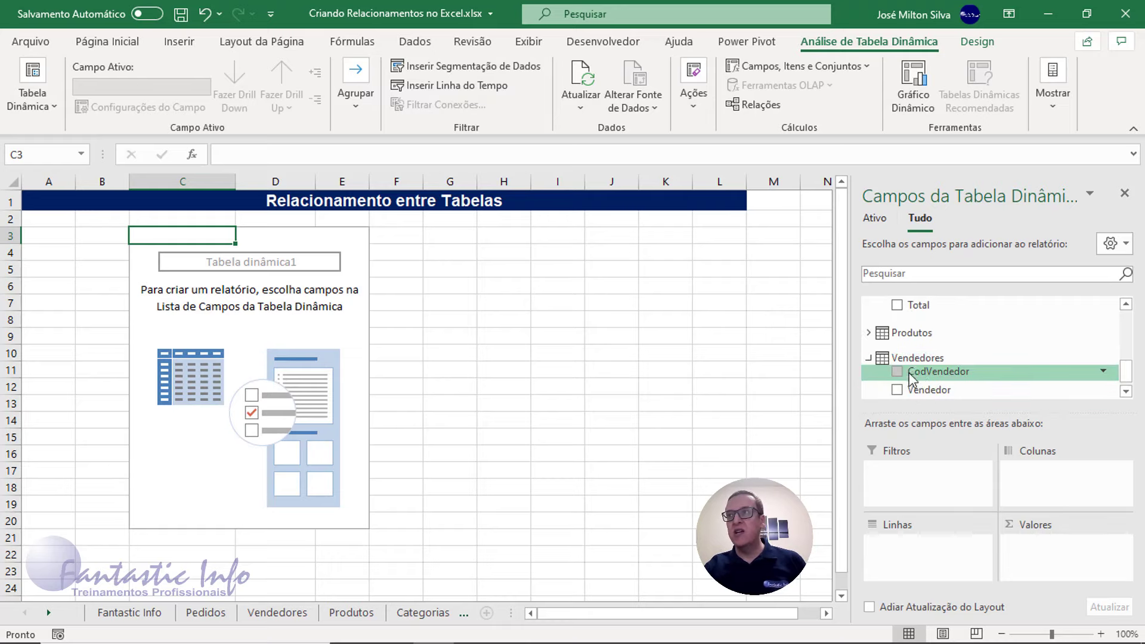
scroll(960, 379, down, 1)
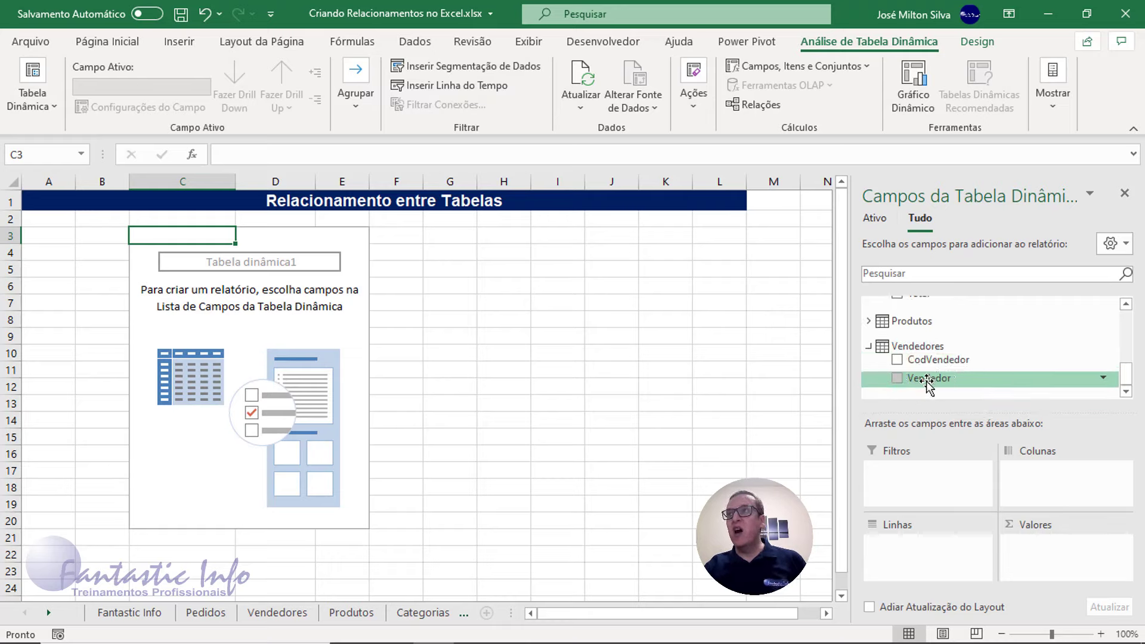
Place Vendedor in Linhas and Total in Valores to sum sales per seller.
drag(928, 385, 907, 550)
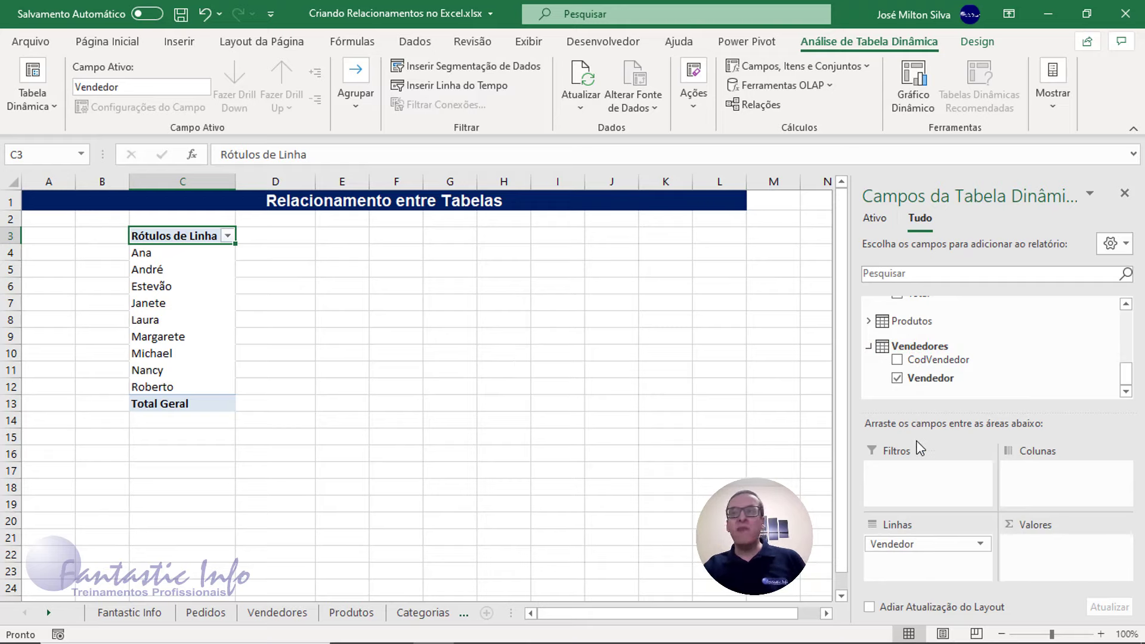
scroll(918, 358, up, 3)
scroll(916, 352, up, 2)
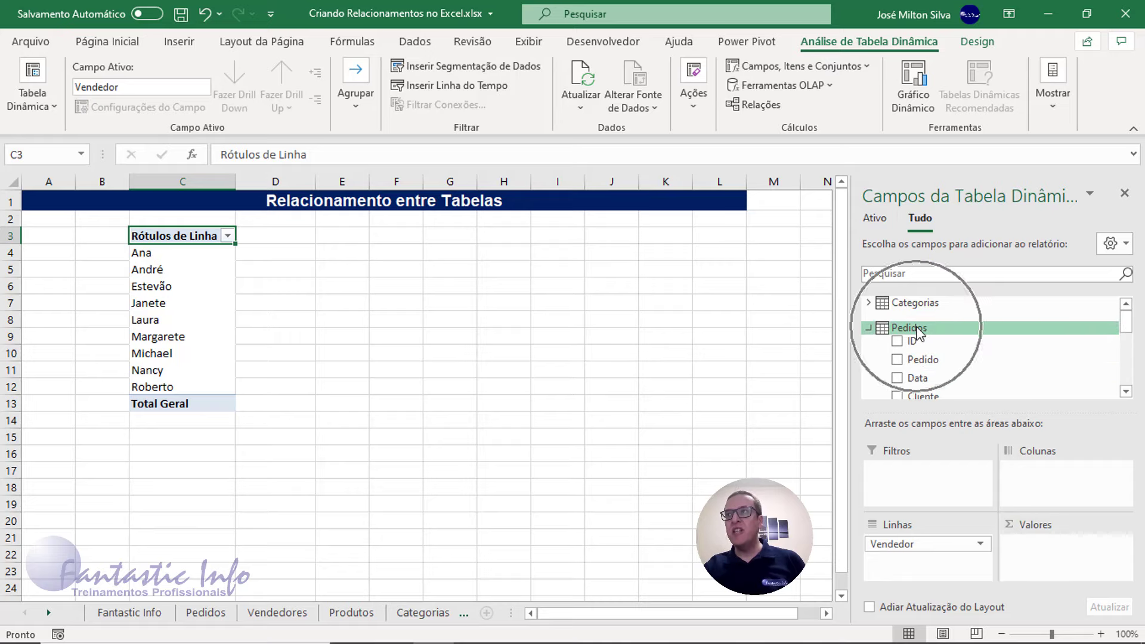
scroll(918, 333, down, 1)
scroll(919, 333, down, 2)
scroll(919, 332, down, 1)
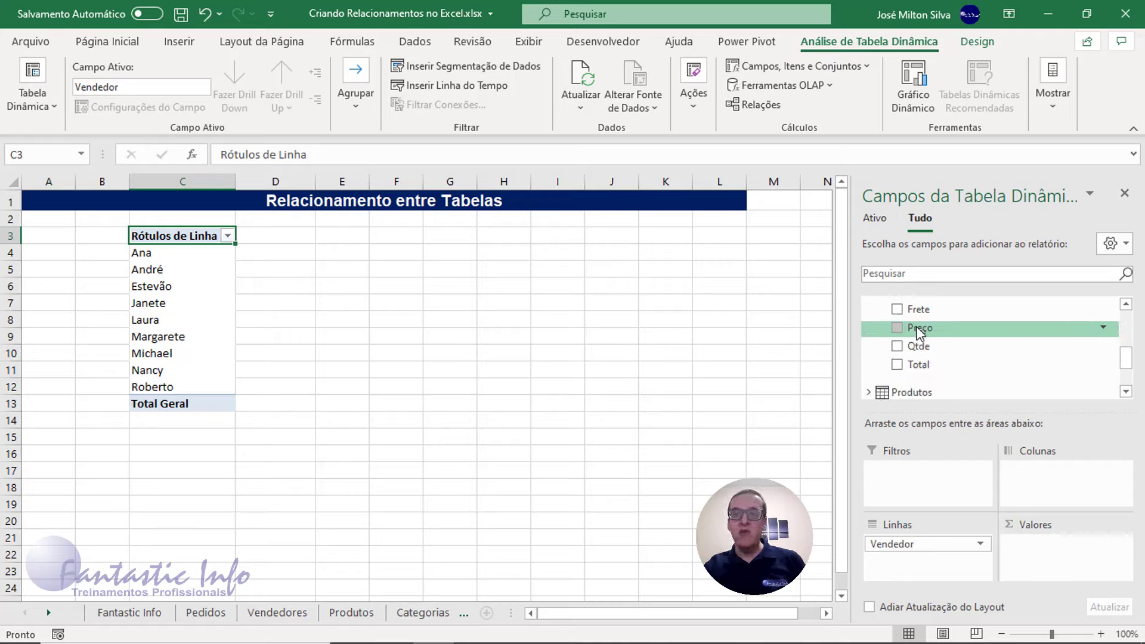
scroll(920, 333, down, 1)
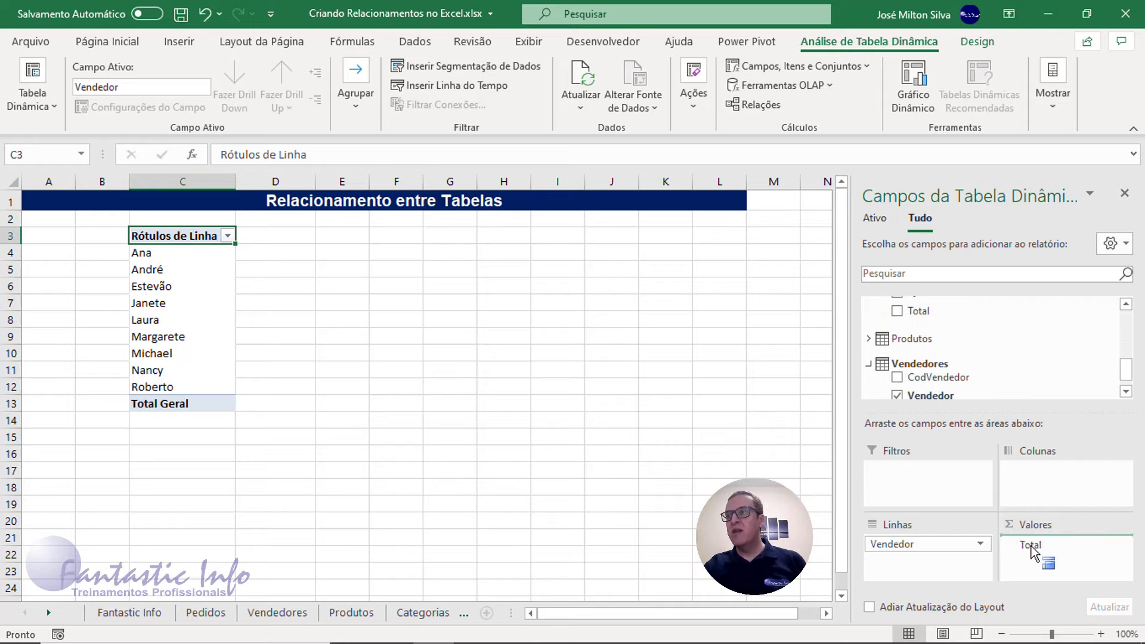
drag(928, 332, 1034, 555)
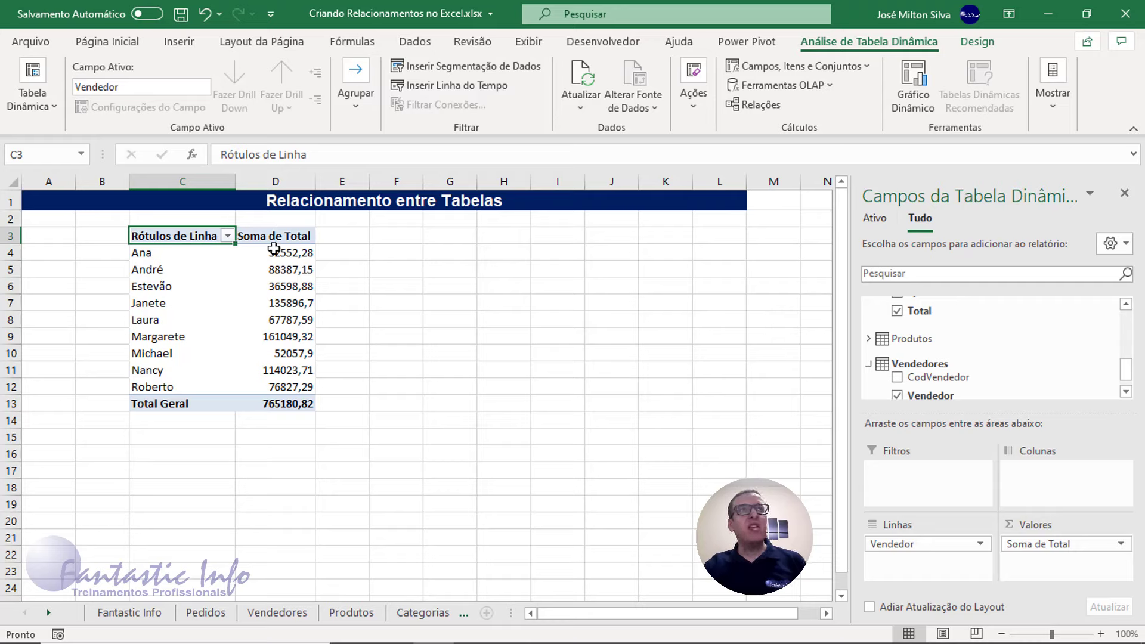
Format D4:D13 as Contábil in R$ and widen column D to fit.
drag(274, 255, 266, 397)
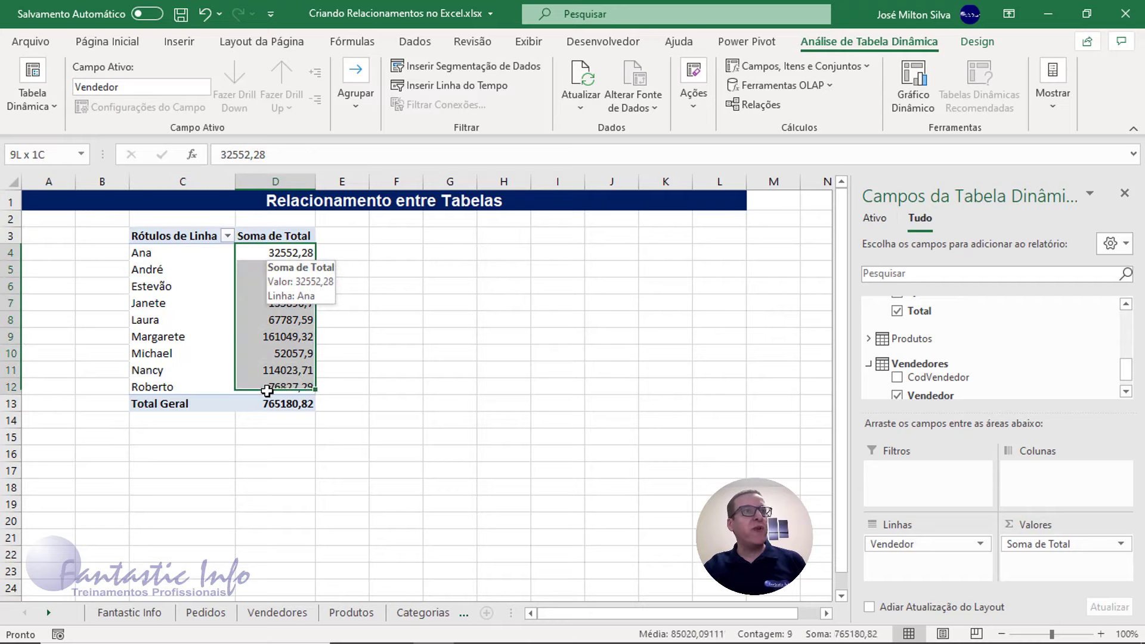
click(107, 41)
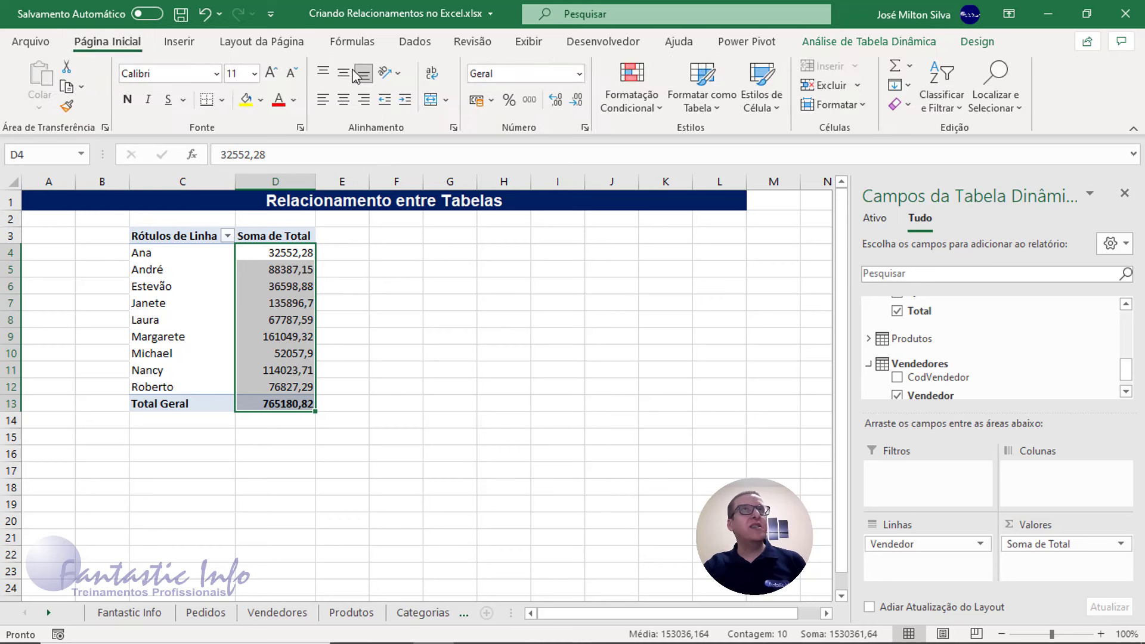
click(476, 100)
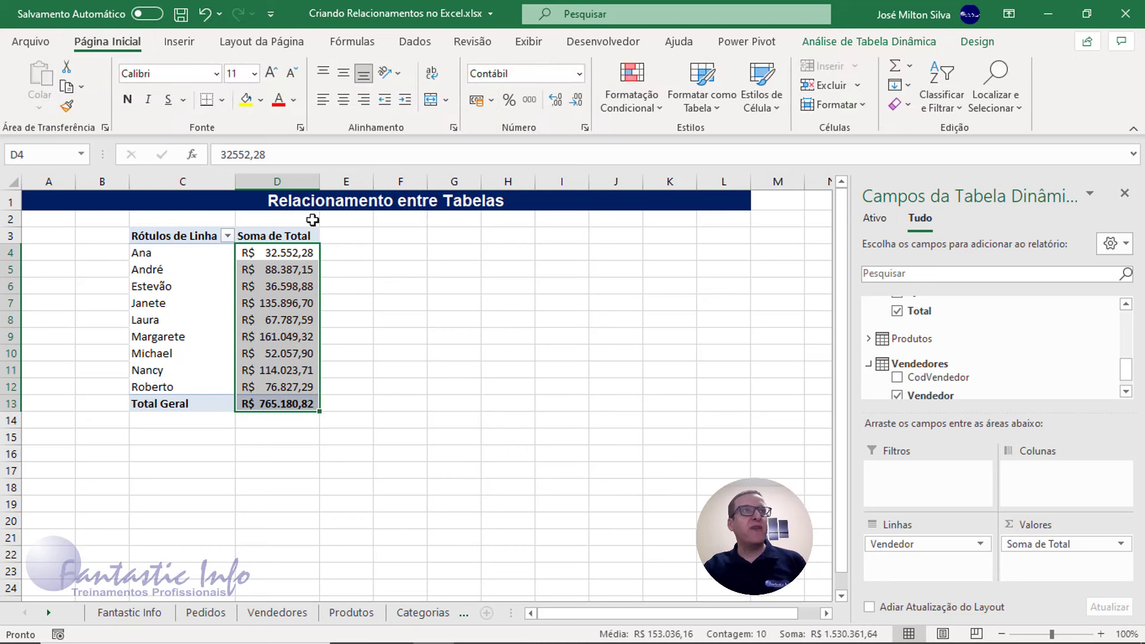
drag(321, 188, 327, 188)
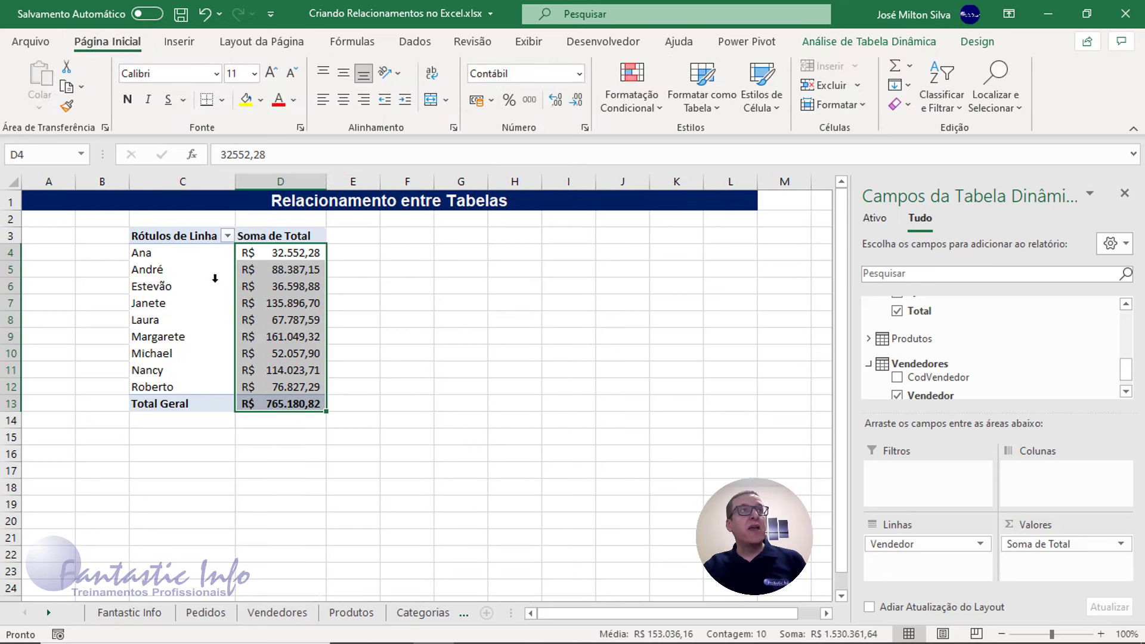
click(166, 257)
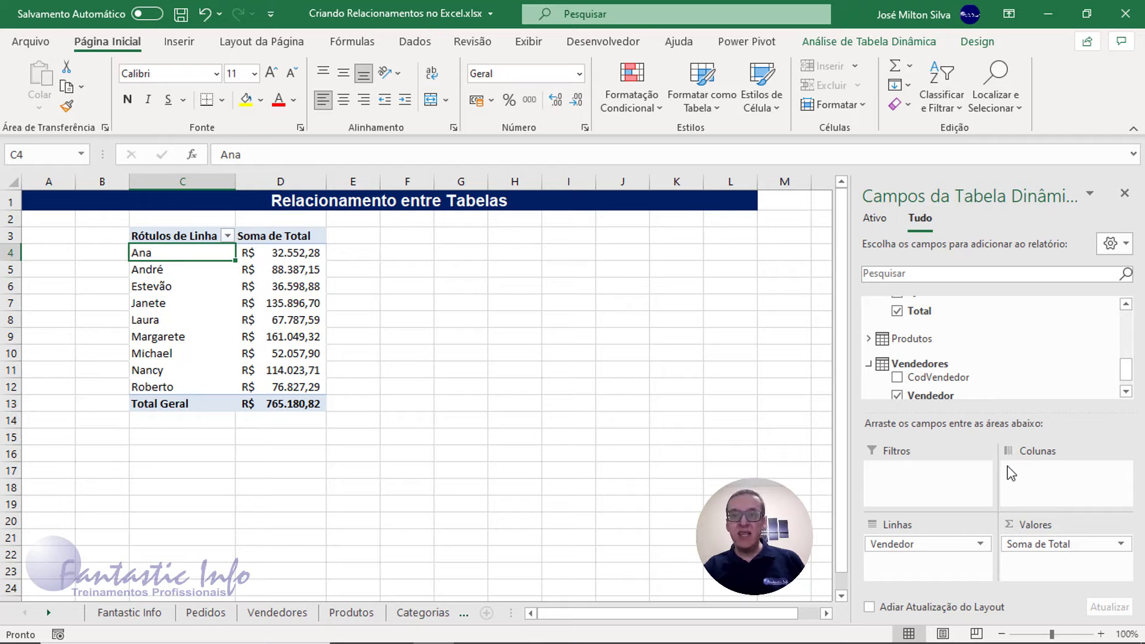
Collapse Vendedores and expand Categorias to show CodCategoria, NomeDaCategoria and Comissão.
click(869, 364)
scroll(907, 365, up, 3)
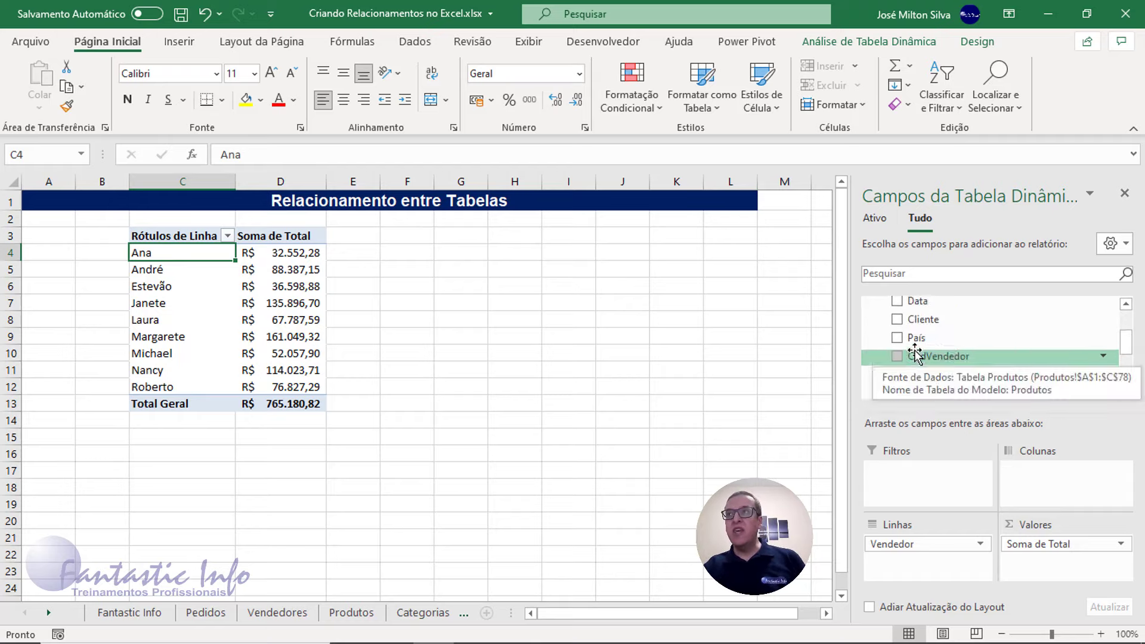
scroll(912, 361, up, 2)
scroll(915, 353, down, 1)
drag(915, 353, 168, 260)
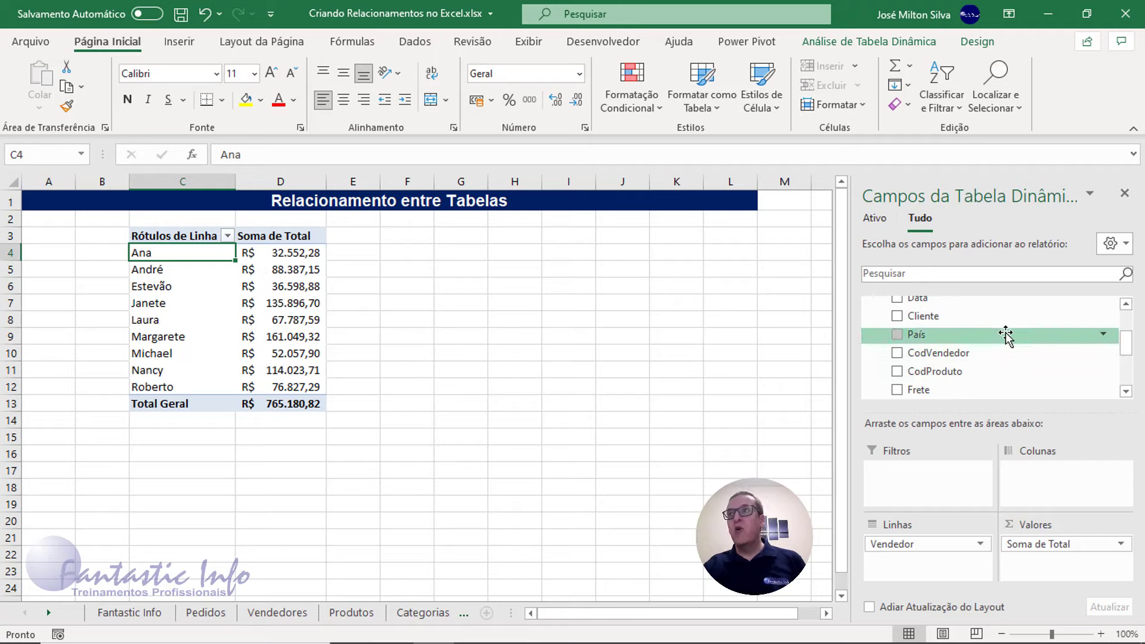
scroll(1010, 332, up, 2)
scroll(984, 345, up, 2)
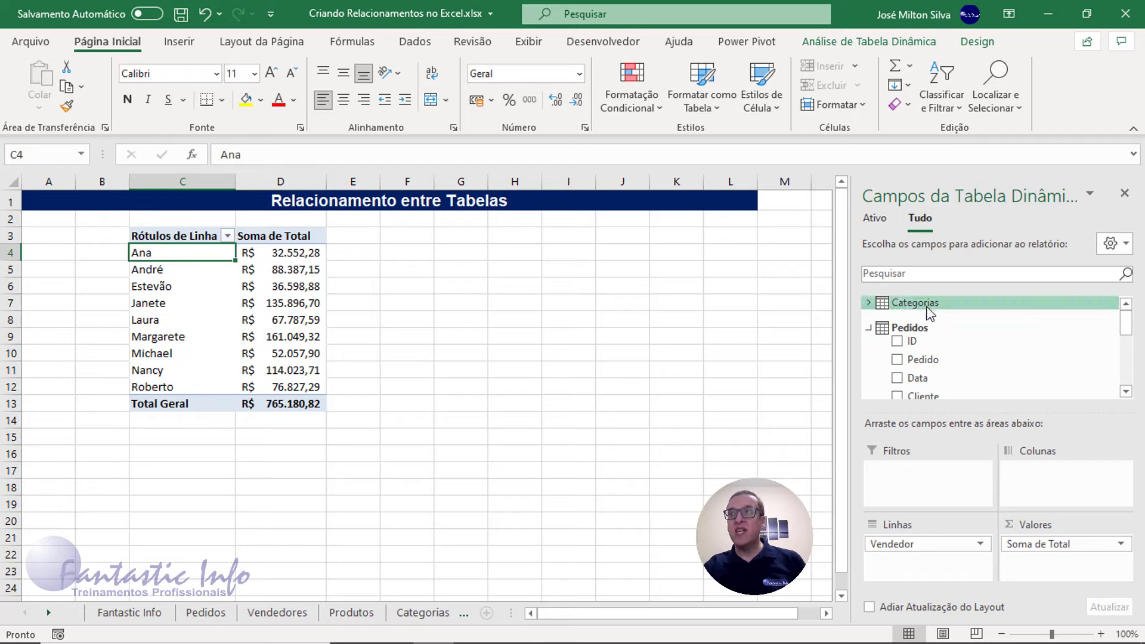
scroll(928, 313, down, 3)
scroll(936, 334, down, 2)
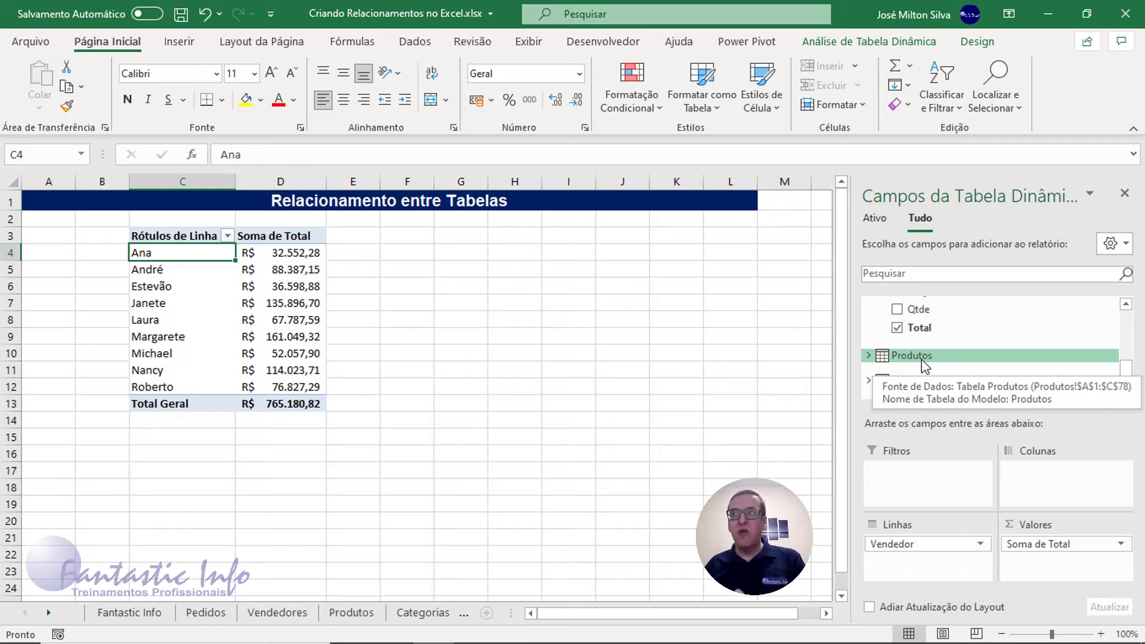
scroll(930, 352, up, 2)
scroll(925, 346, up, 2)
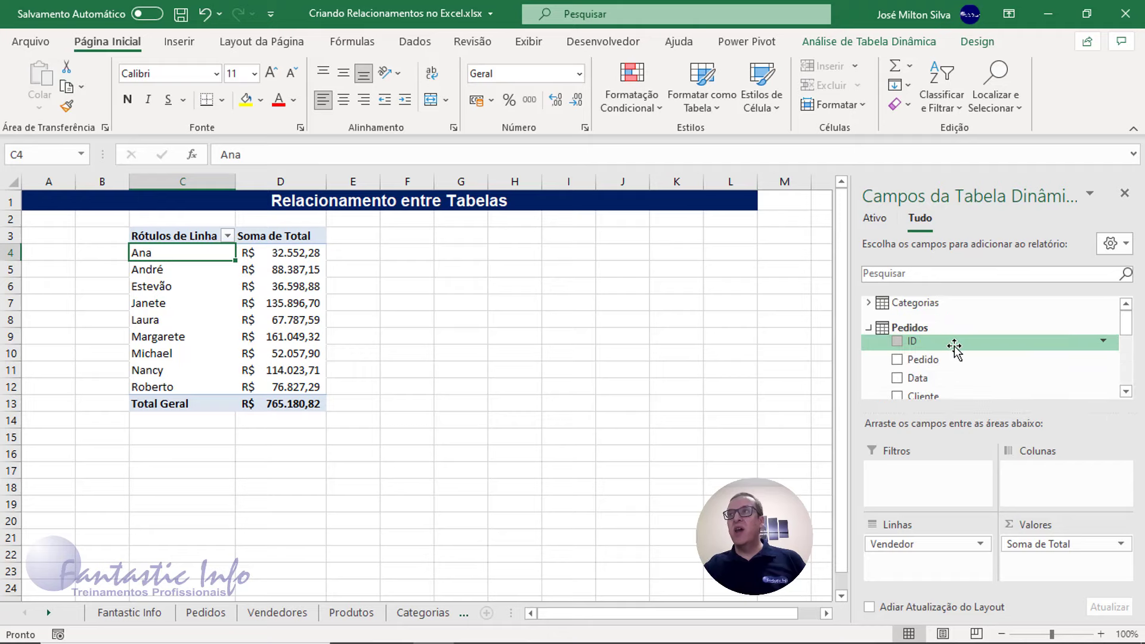
click(870, 302)
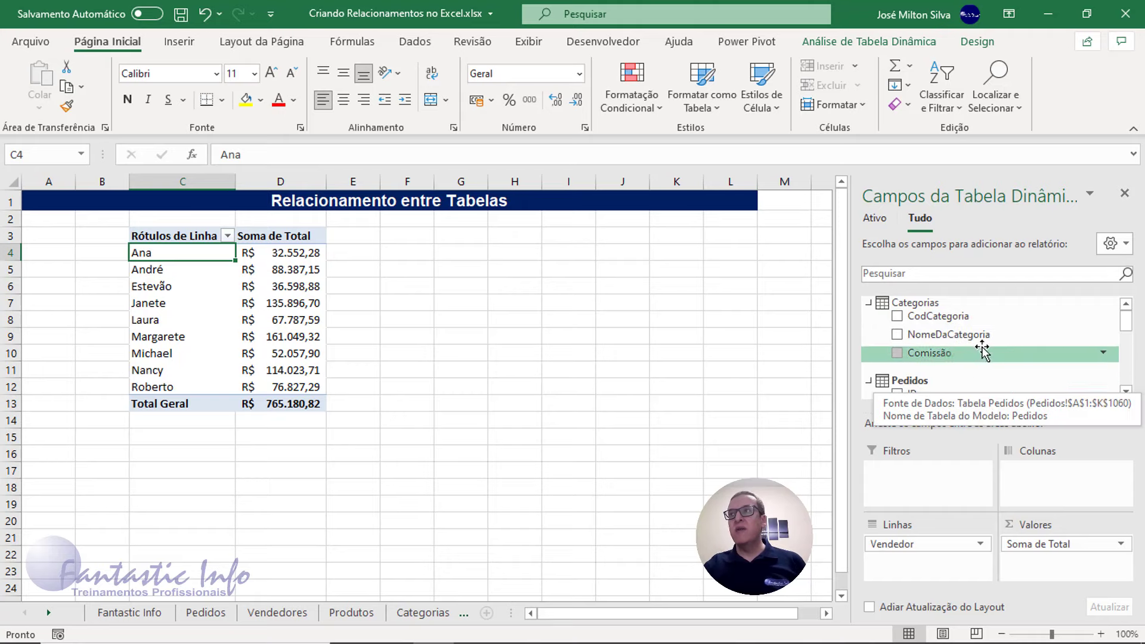
Add NomeDaCategoria to Rows under Vendedor, breaking each seller into categories like Ana's Bebidas R$ 6.700,76.
drag(985, 332, 937, 561)
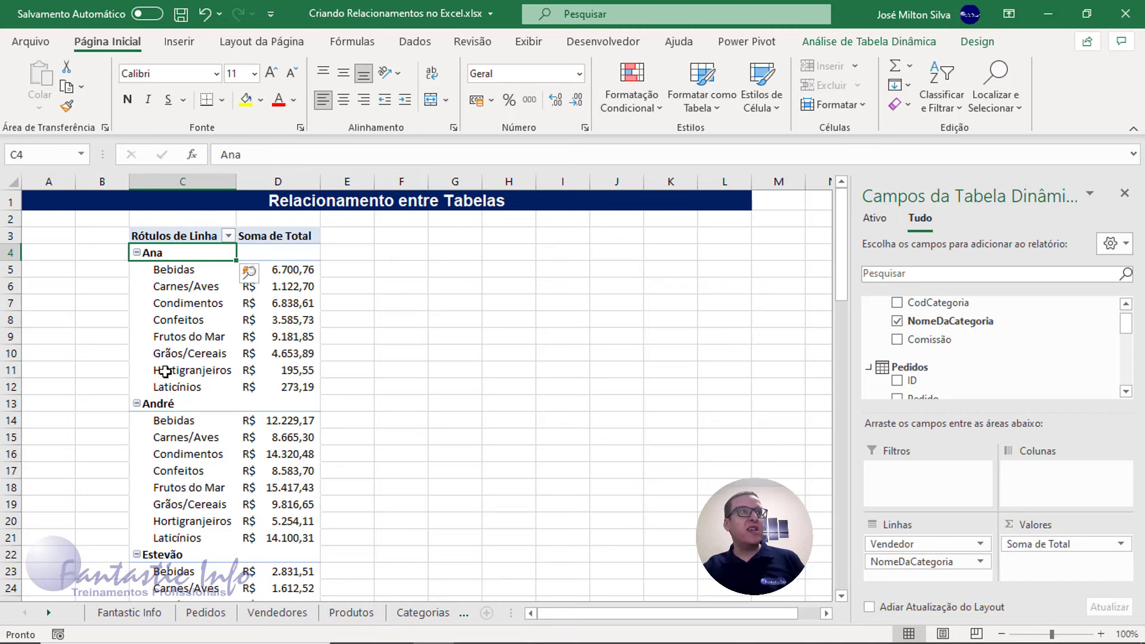
scroll(291, 307, down, 2)
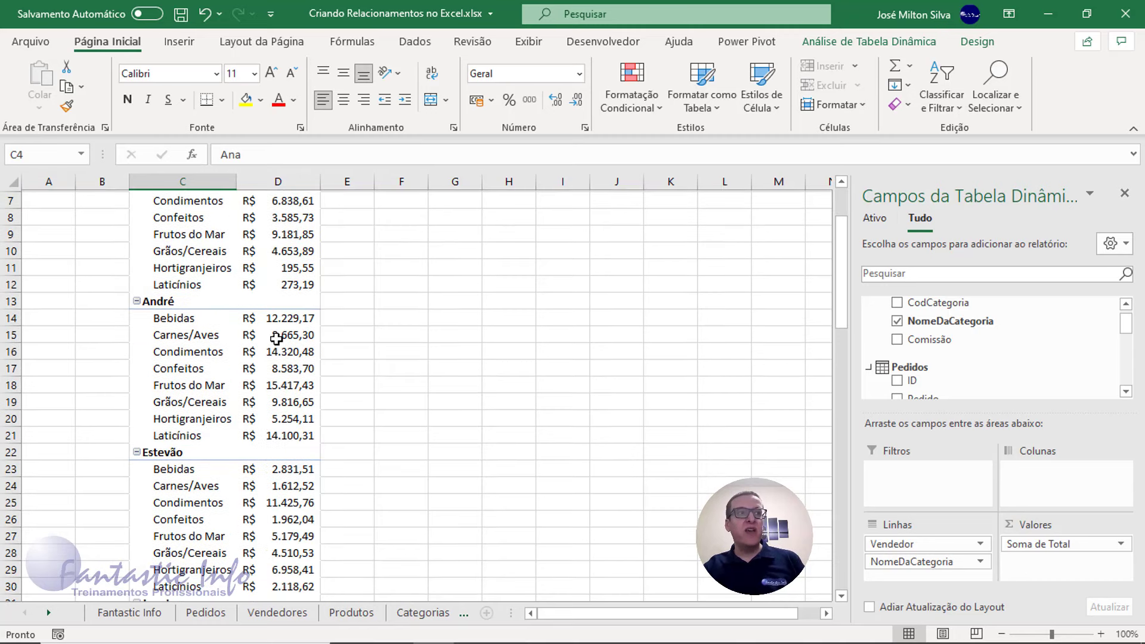
scroll(276, 335, down, 2)
scroll(276, 366, down, 3)
scroll(286, 422, down, 2)
scroll(290, 442, up, 1)
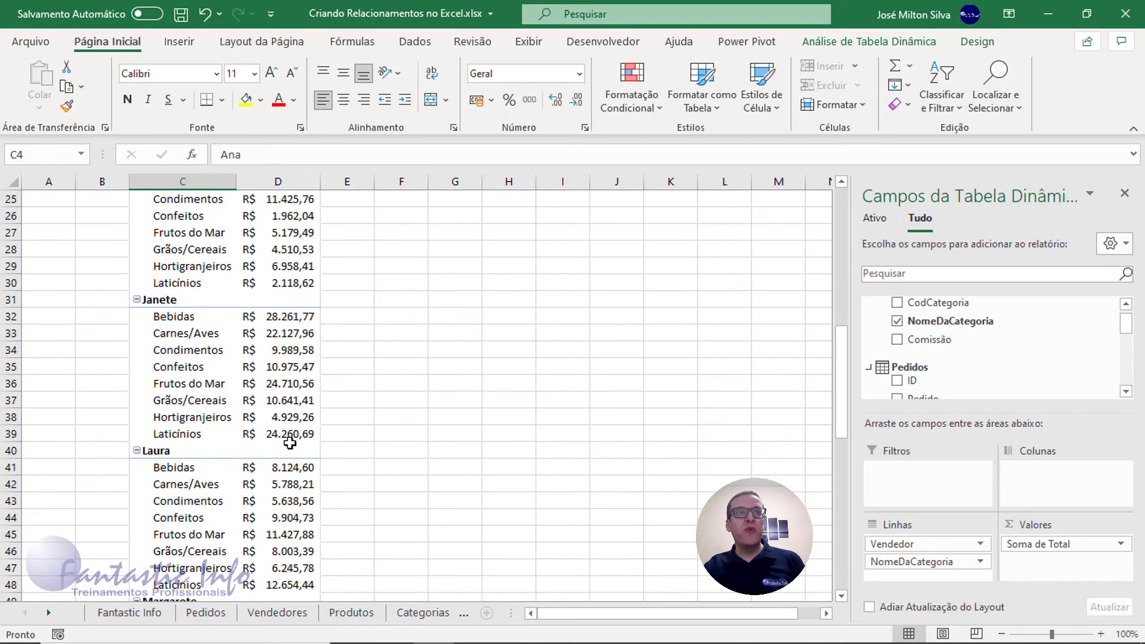
scroll(302, 440, up, 7)
scroll(304, 437, up, 1)
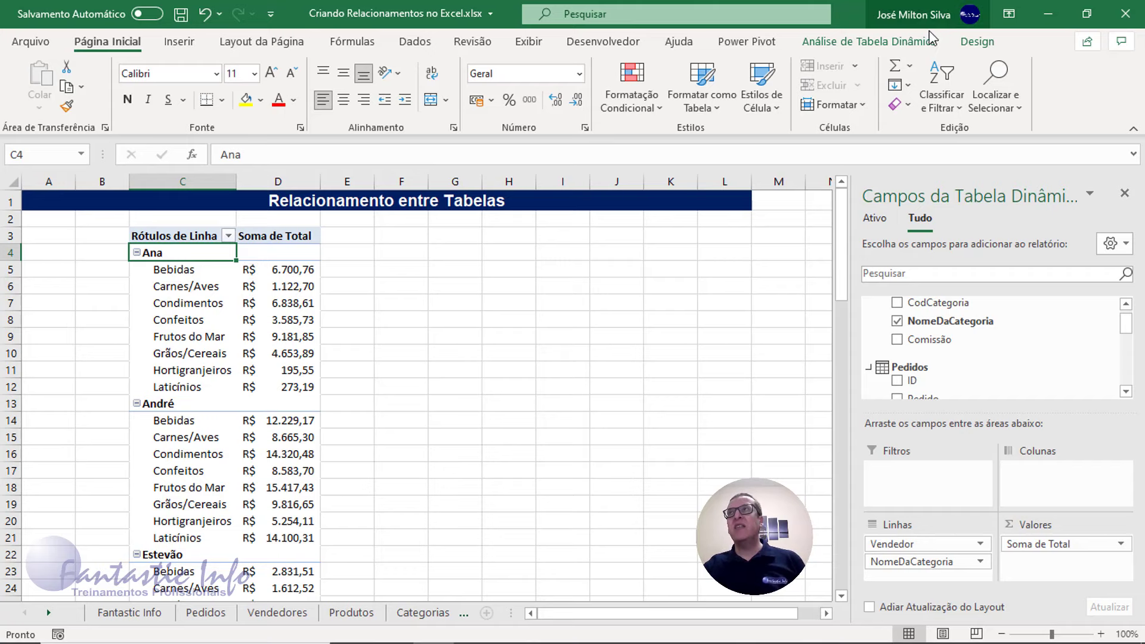
Show each seller's subtotal on their group row using the Design tab's Subtotais options.
click(868, 48)
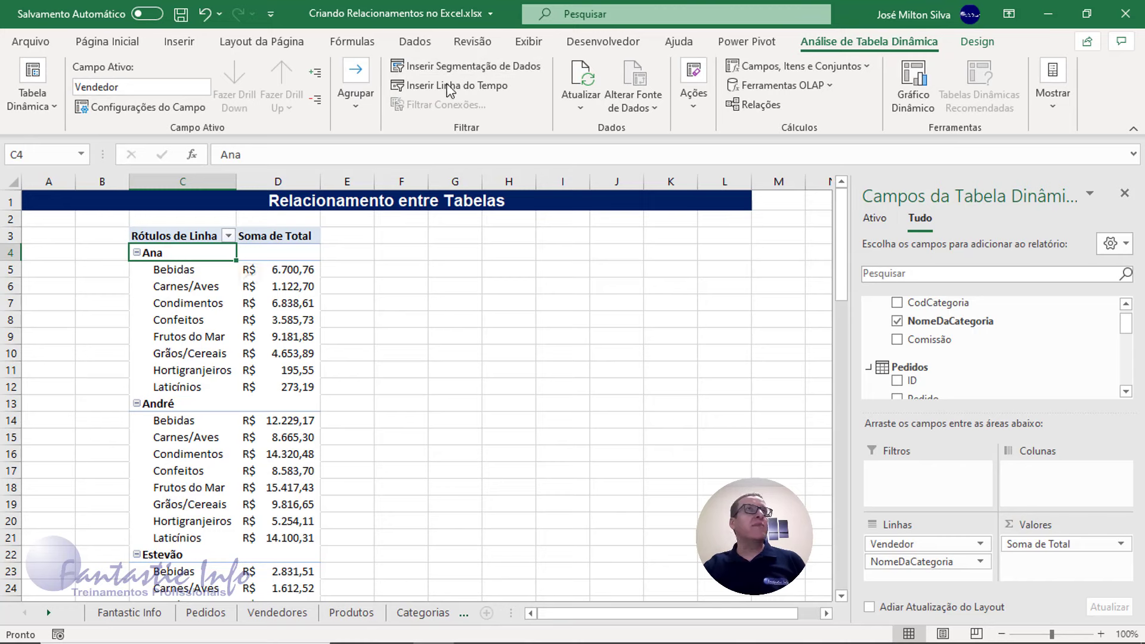
click(980, 43)
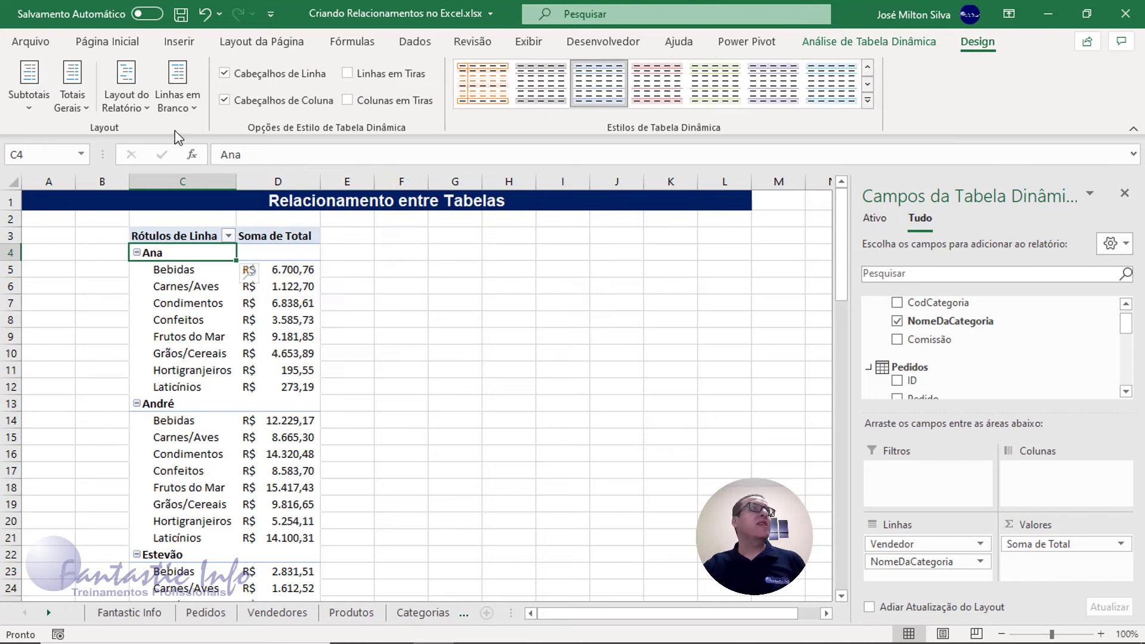
click(29, 102)
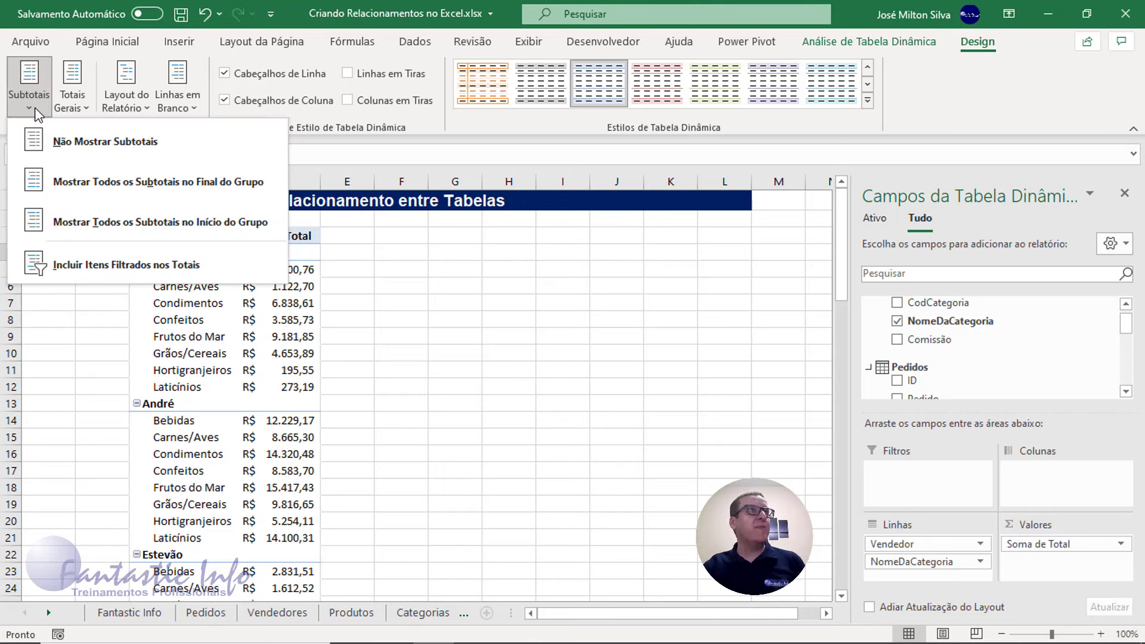
click(209, 231)
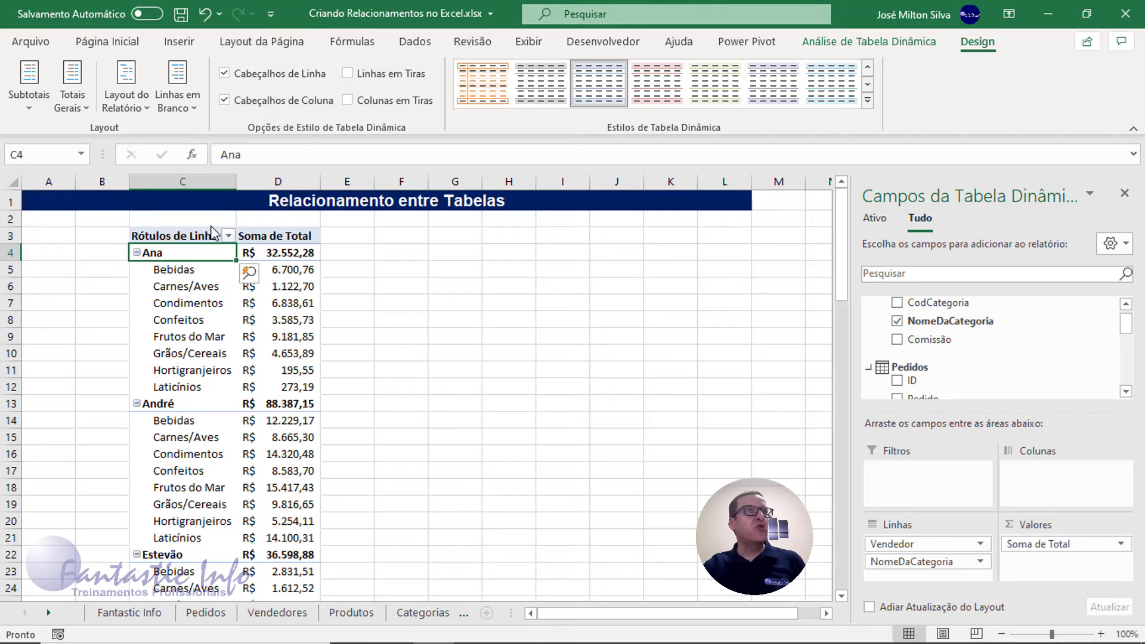
Compare subtotals at the end of each group, then settle on showing them at the top.
click(34, 108)
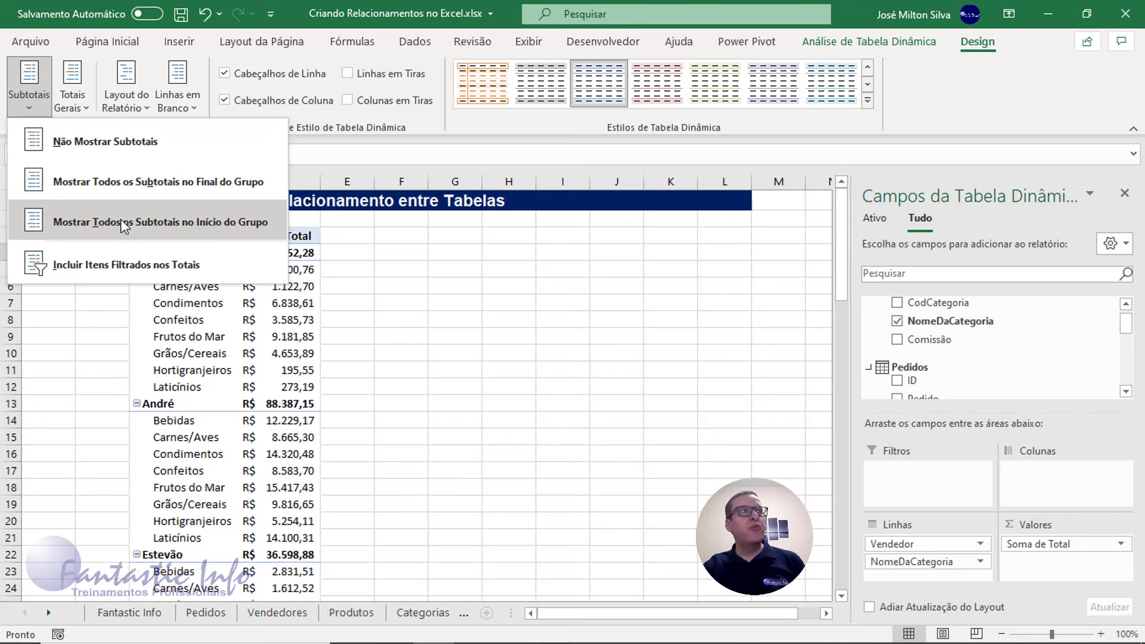
click(30, 107)
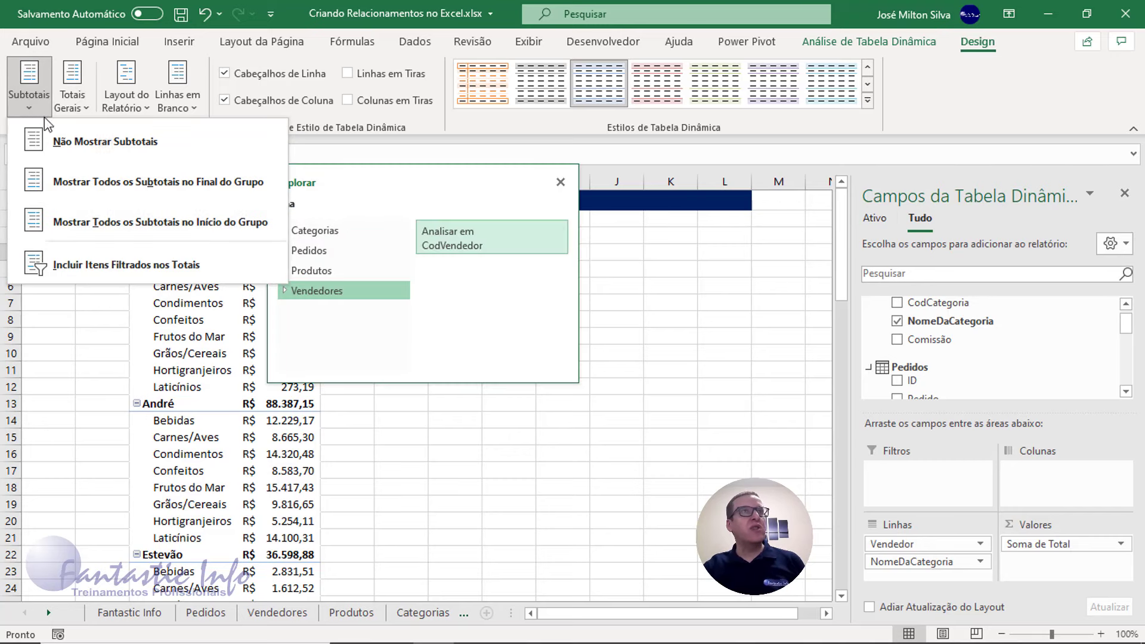
click(192, 214)
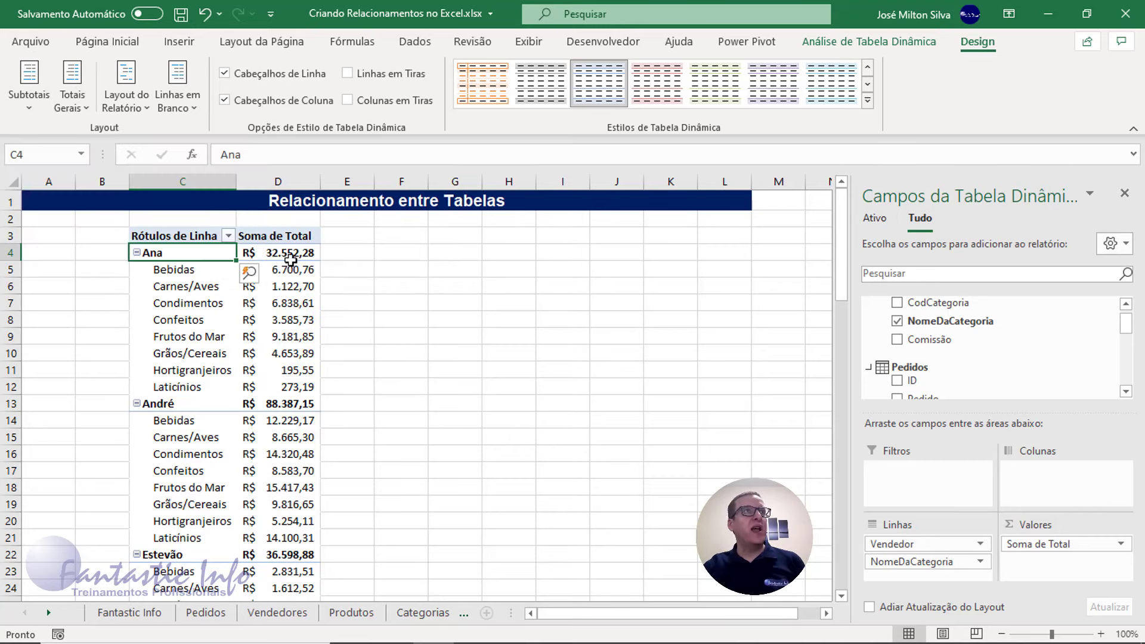
click(29, 98)
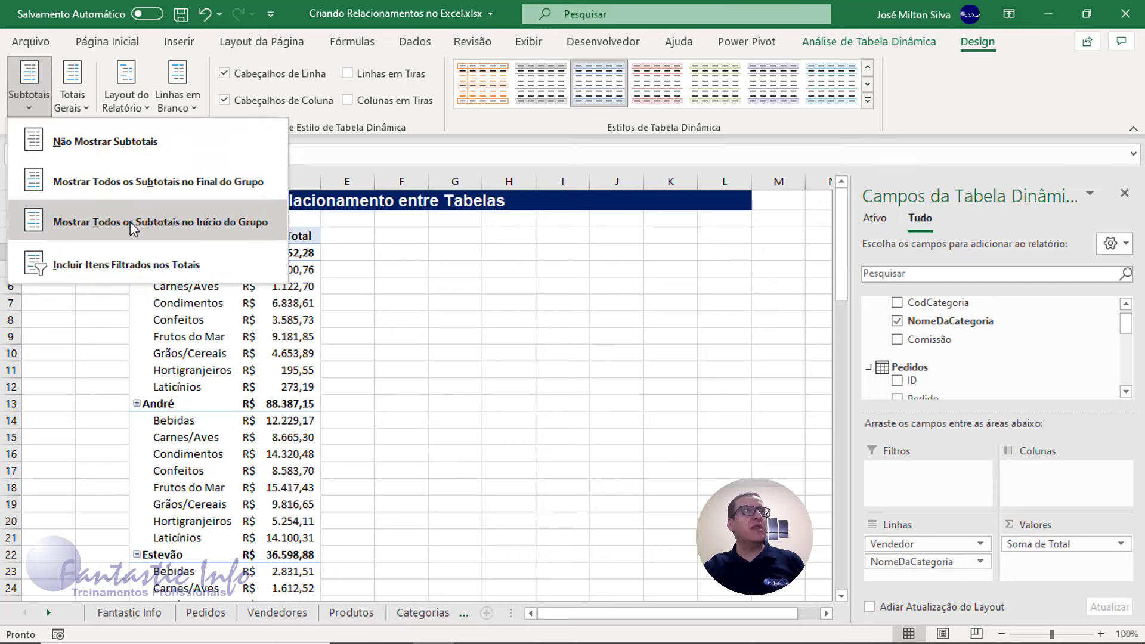
click(162, 186)
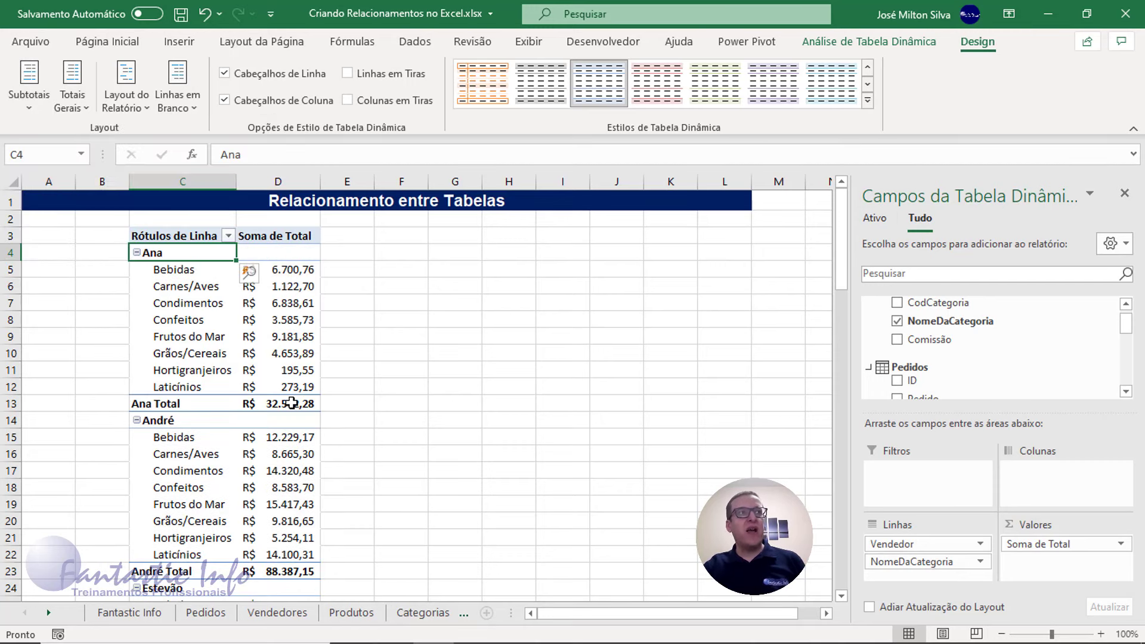
click(28, 98)
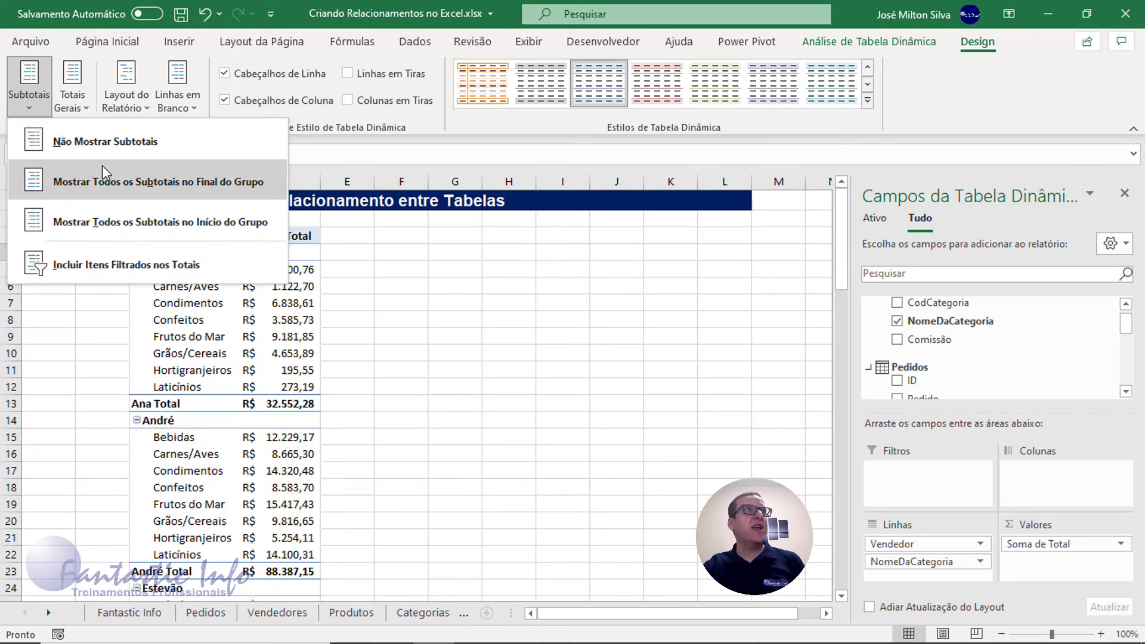
click(158, 222)
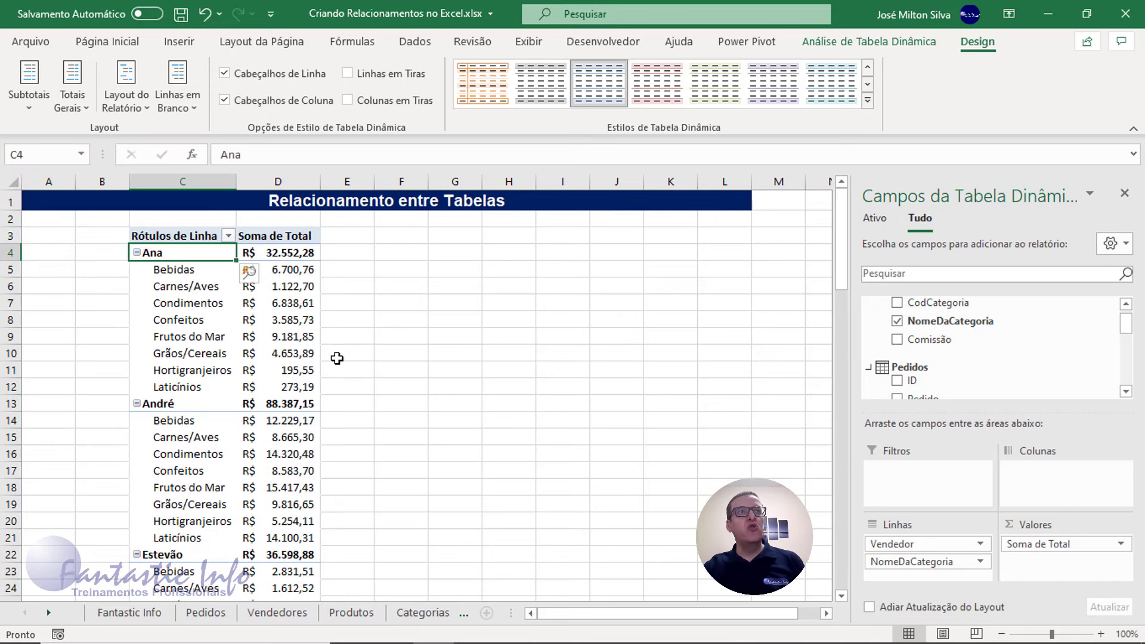
Review the subtotalled PivotTable, e.g. Ana R$ 32.552,28, and close the Explore popup.
scroll(281, 370, down, 1)
scroll(302, 348, down, 1)
scroll(286, 328, up, 2)
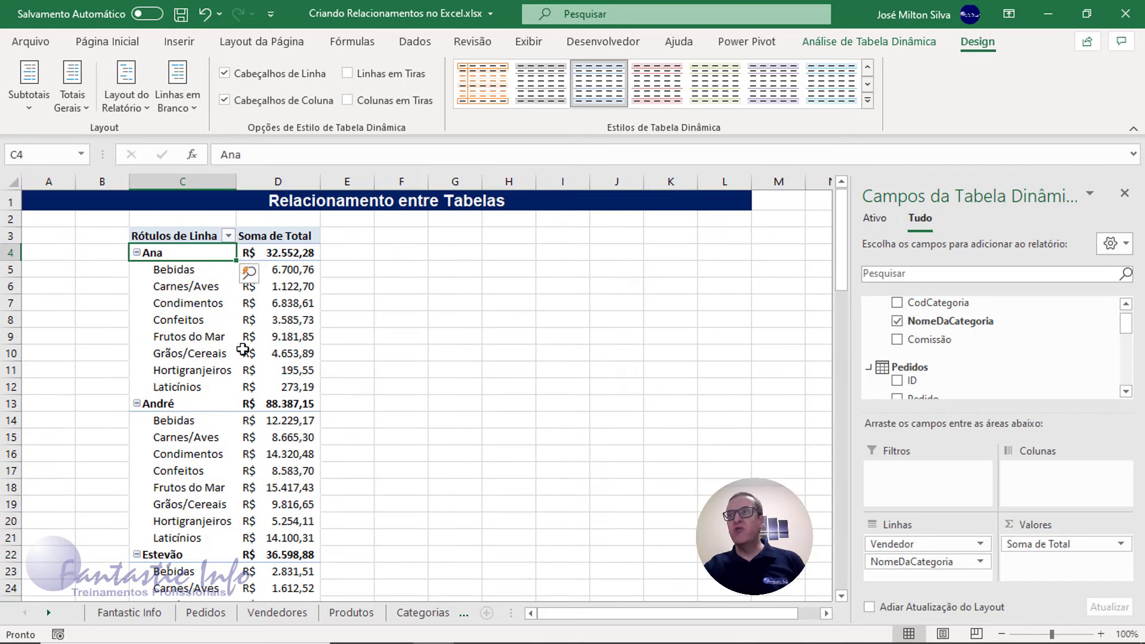
click(923, 564)
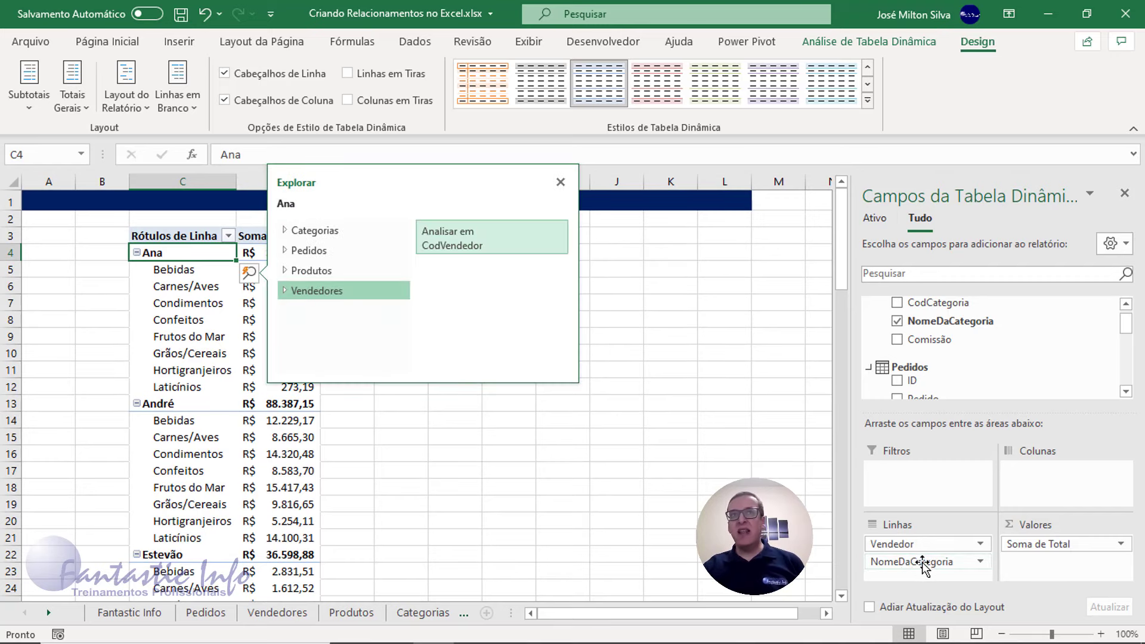
click(924, 563)
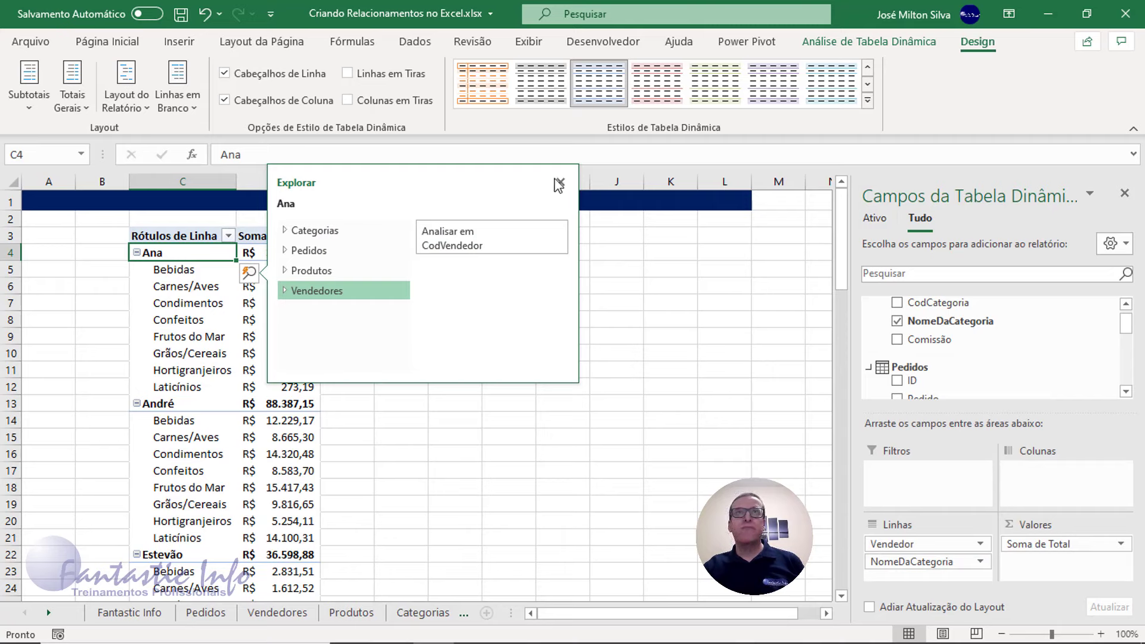
click(250, 275)
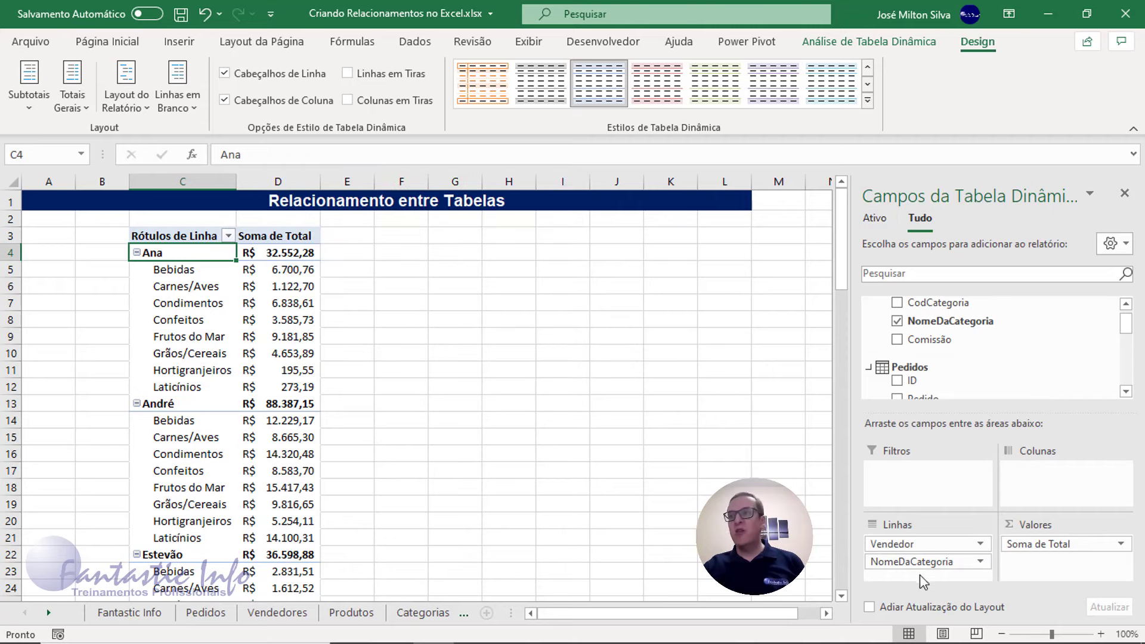
Move NomeDaCategoria from Rows to Columns and scroll right to reach Laticínios and later categories.
drag(919, 562, 1065, 496)
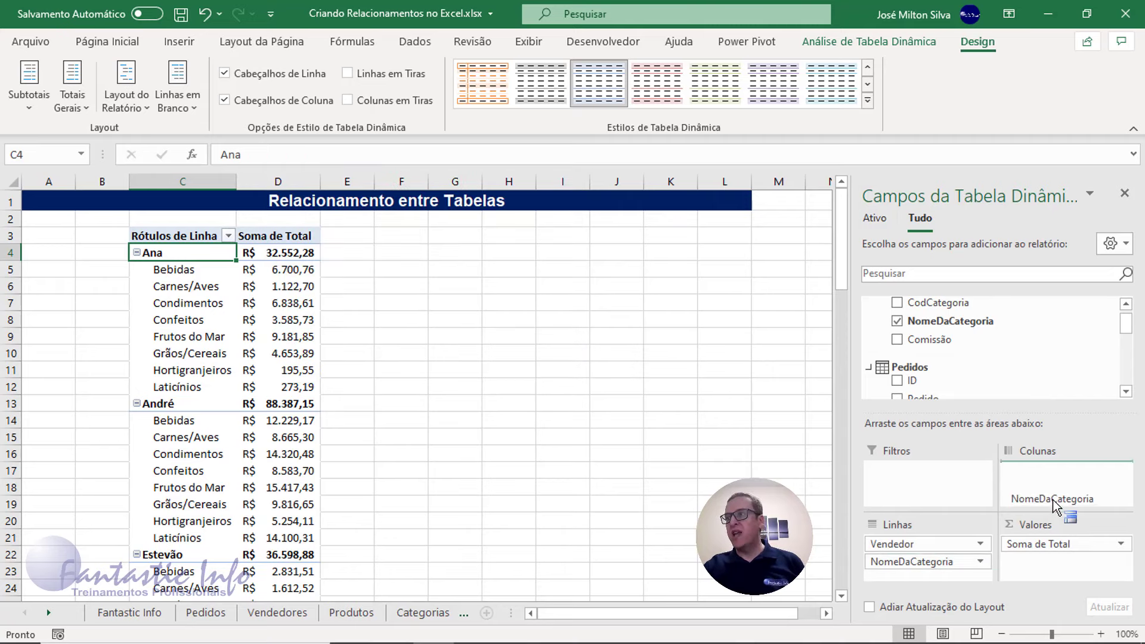
drag(1065, 497, 1066, 497)
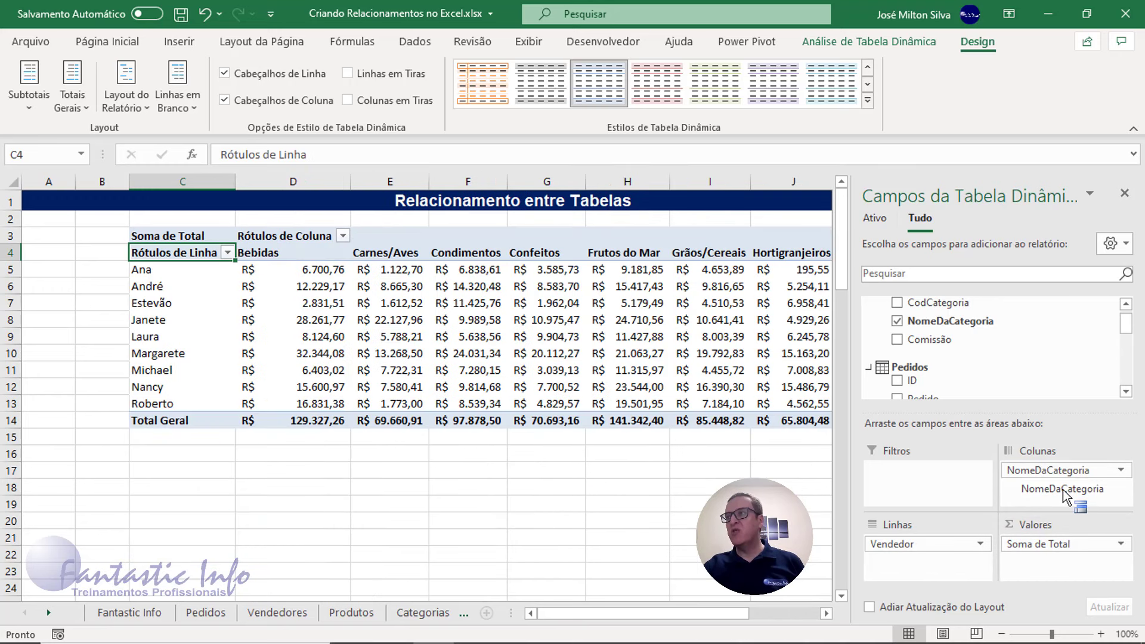
click(829, 616)
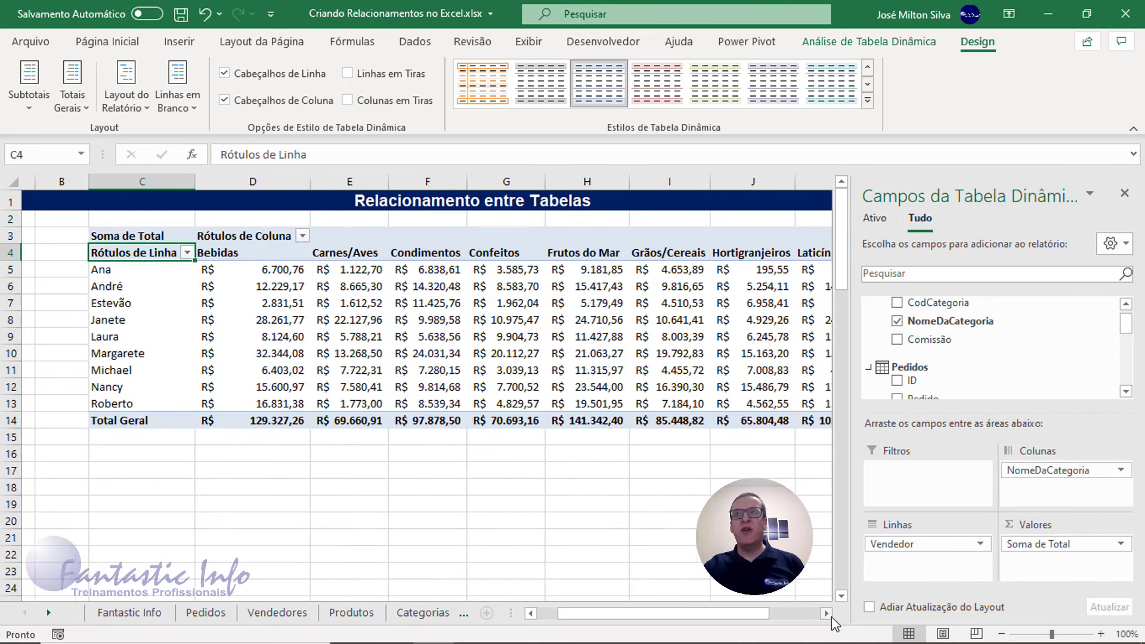
click(829, 615)
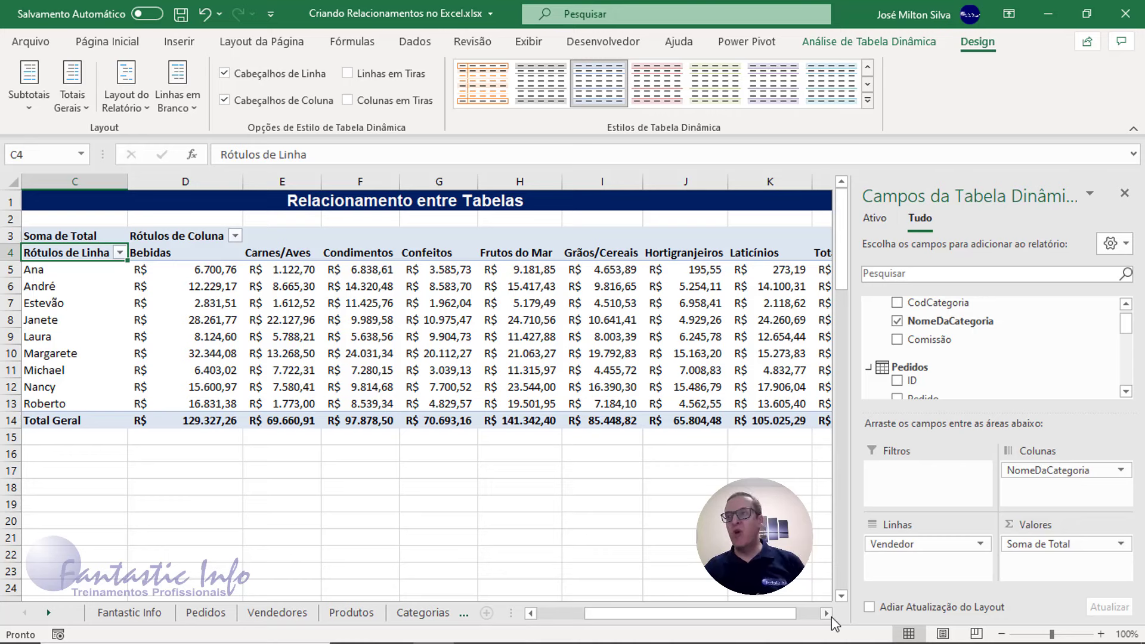